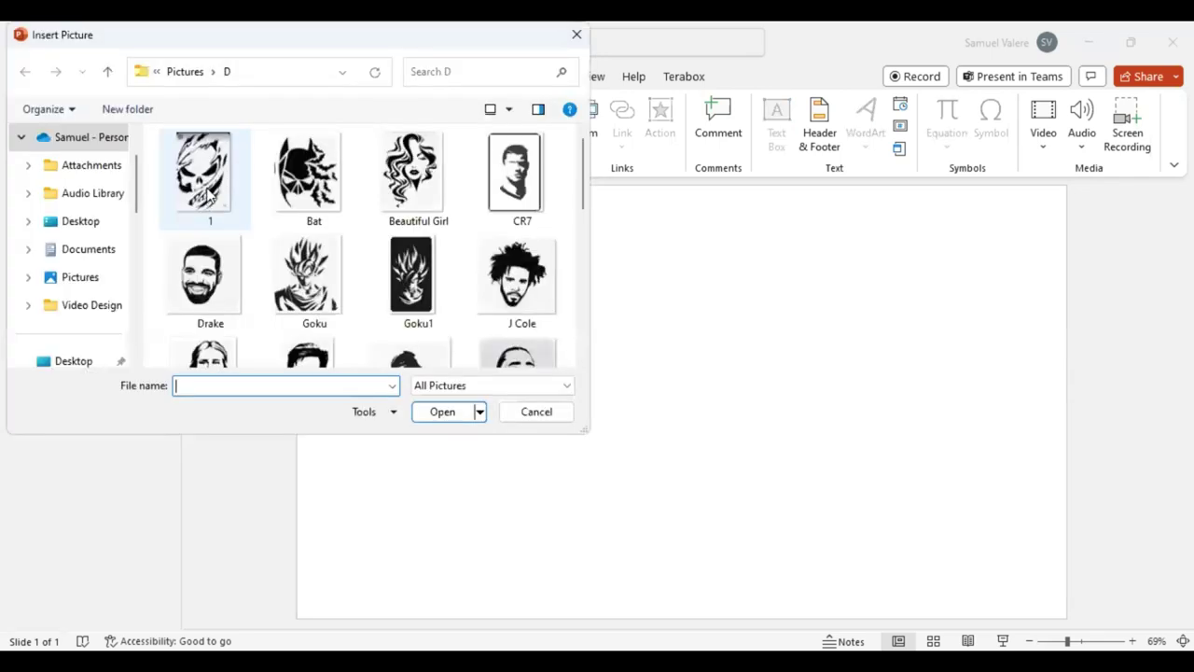
Insert skull image '1' from the D folder onto the blank slide
{"action": "left_click", "coordinate": [211, 196]}
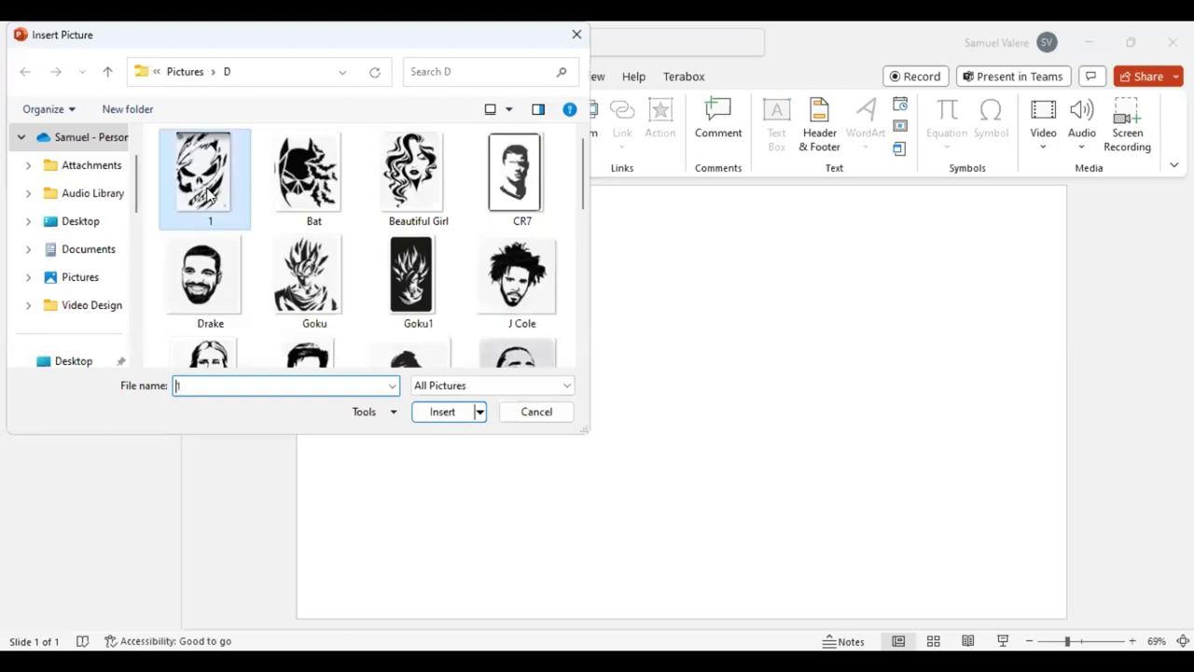
{"action": "key", "text": "Return"}
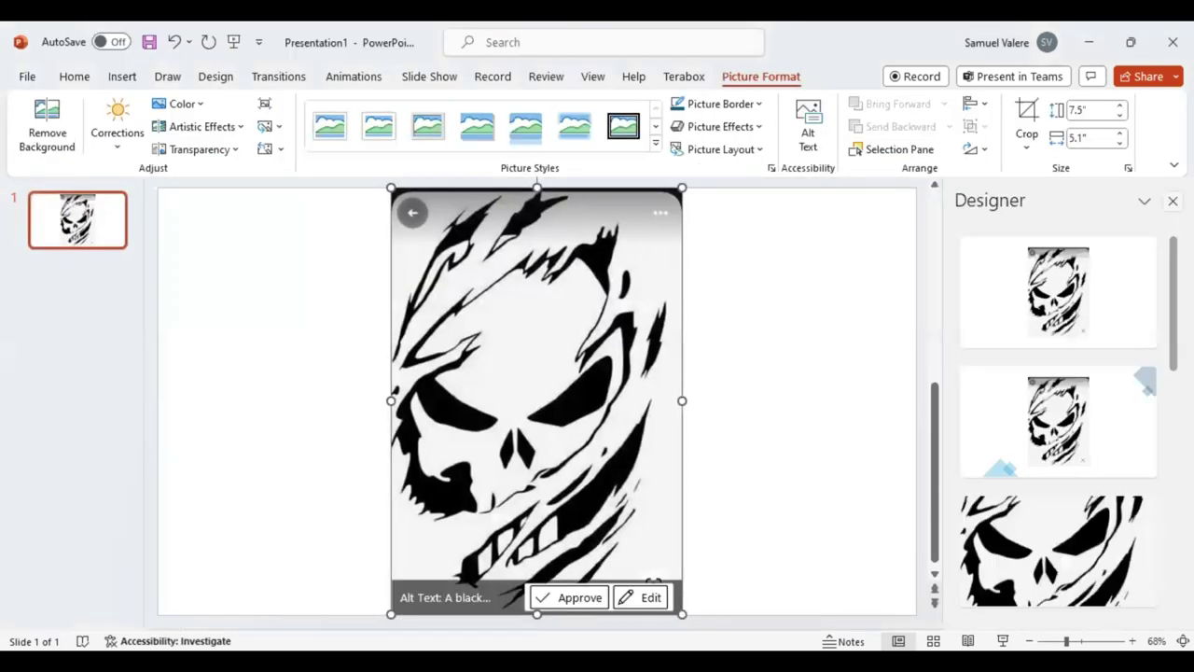
Close Designer and raise the skull picture's transparency to 78% in Format Picture
{"action": "left_click", "coordinate": [1172, 200]}
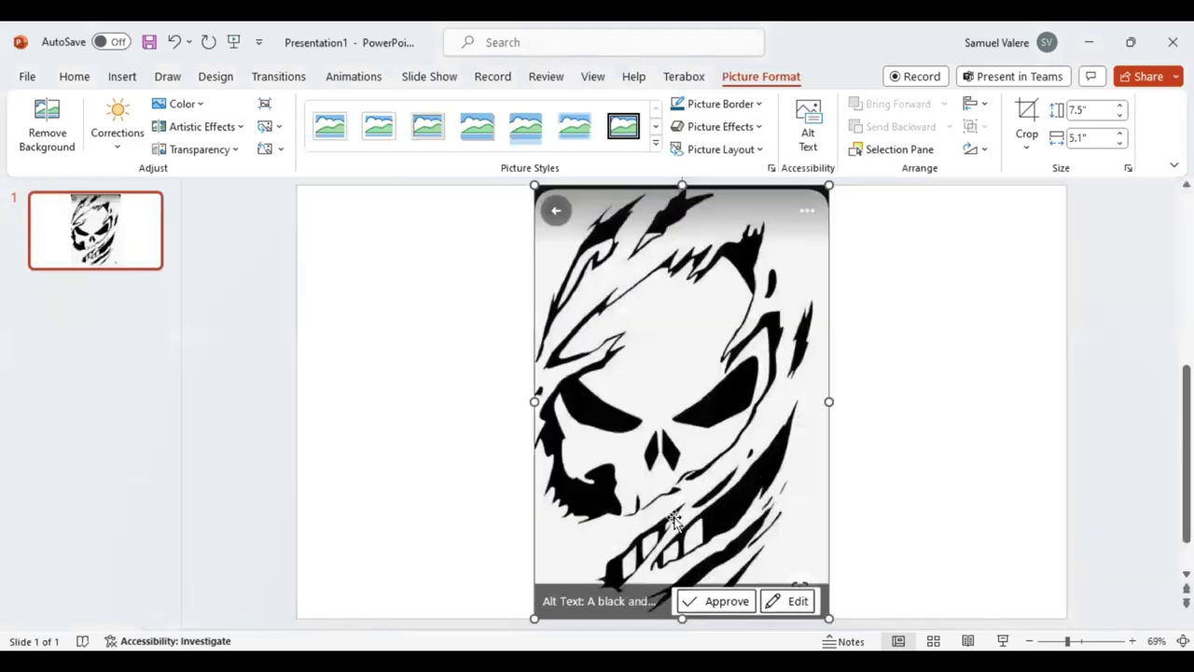
{"action": "right_click", "coordinate": [693, 433]}
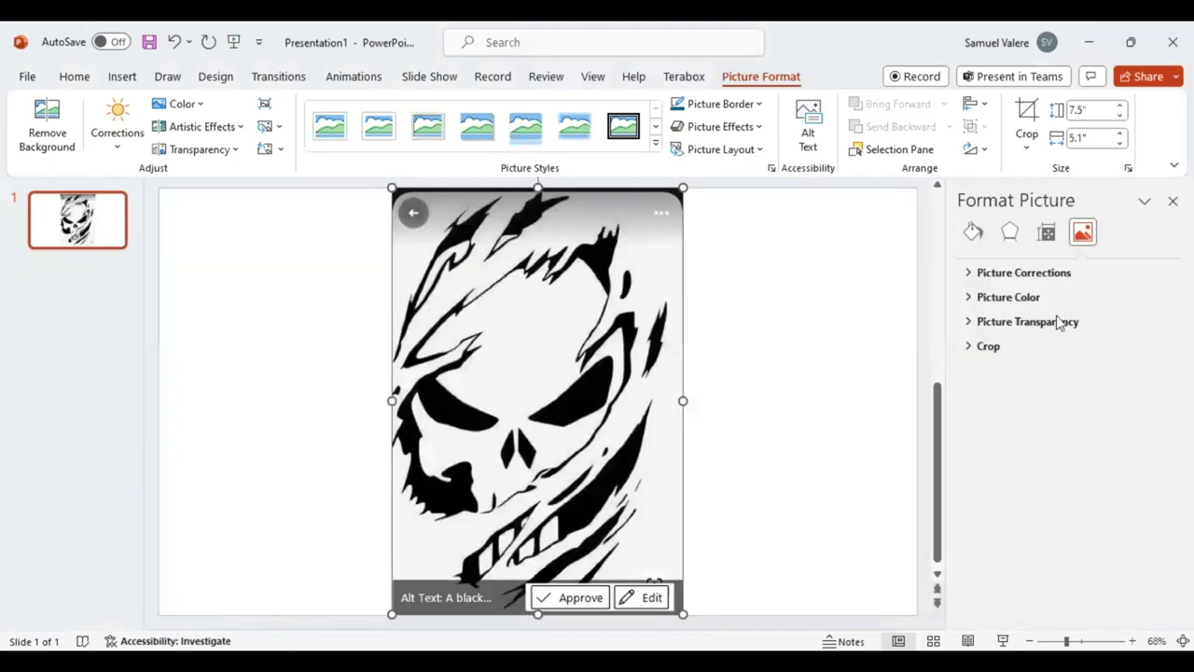
{"action": "left_click", "coordinate": [1048, 321]}
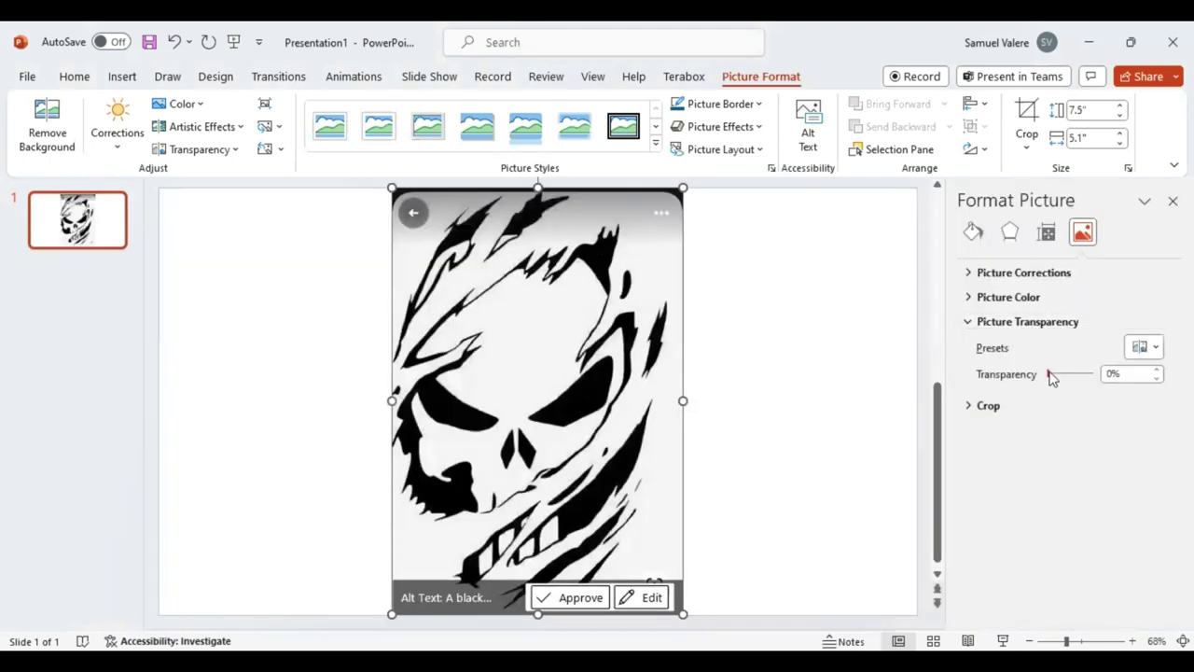
{"action": "left_click_drag", "start_coordinate": [1049, 374], "coordinate": [1087, 378]}
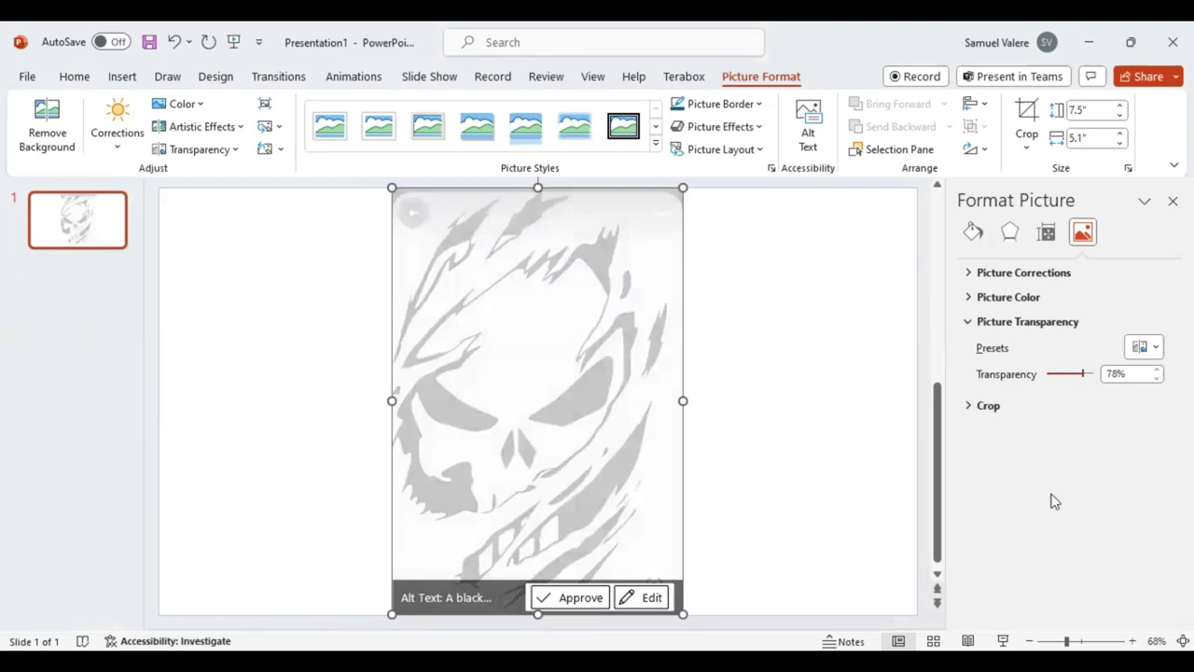
{"action": "scroll", "coordinate": [628, 323], "scroll_direction": "up", "scroll_amount": 4, "text": "ctrl"}
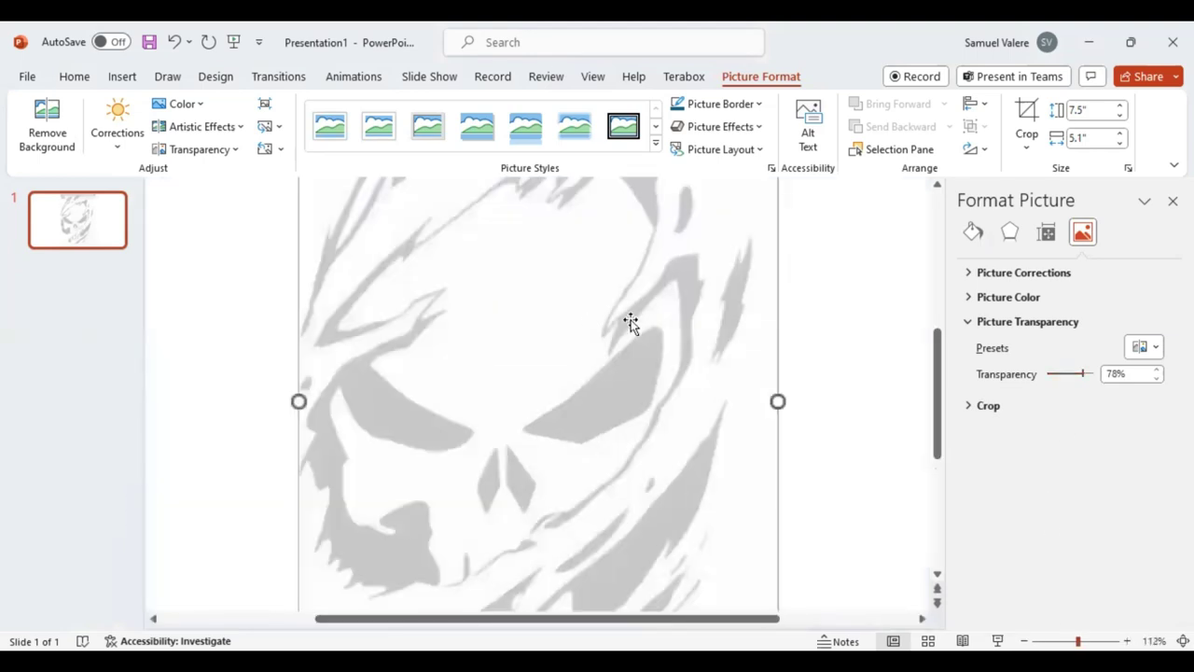
{"action": "scroll", "coordinate": [647, 317], "scroll_direction": "down", "scroll_amount": 2}
{"action": "scroll", "coordinate": [648, 317], "scroll_direction": "down", "scroll_amount": 1}
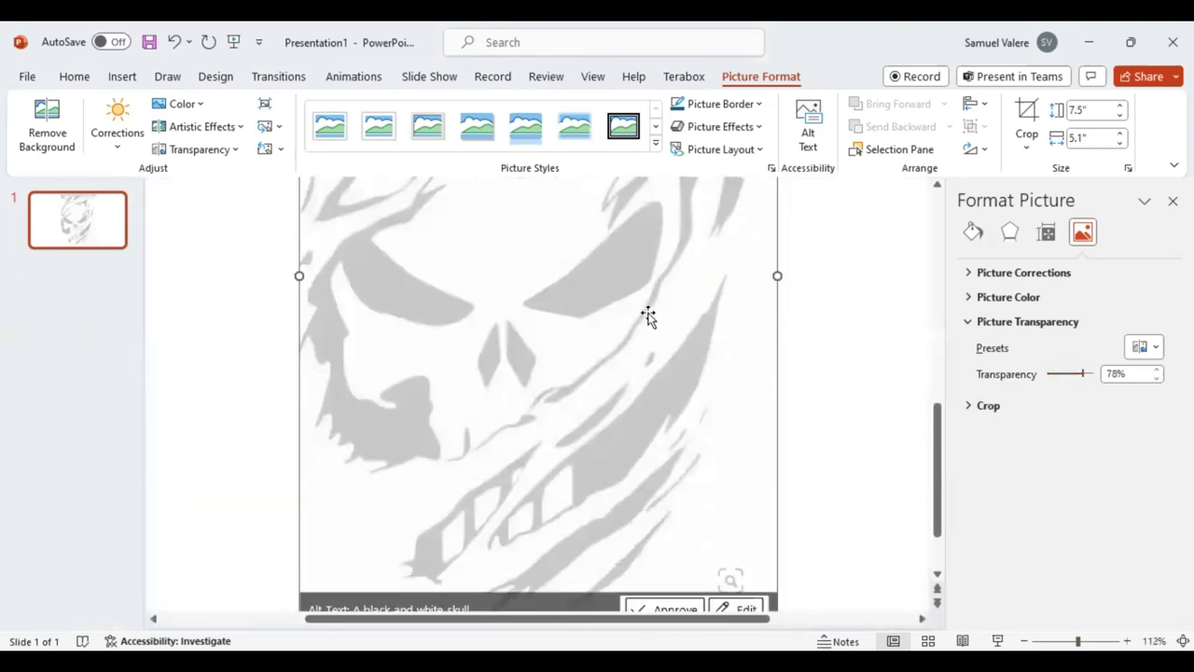
{"action": "scroll", "coordinate": [647, 317], "scroll_direction": "down", "scroll_amount": 1}
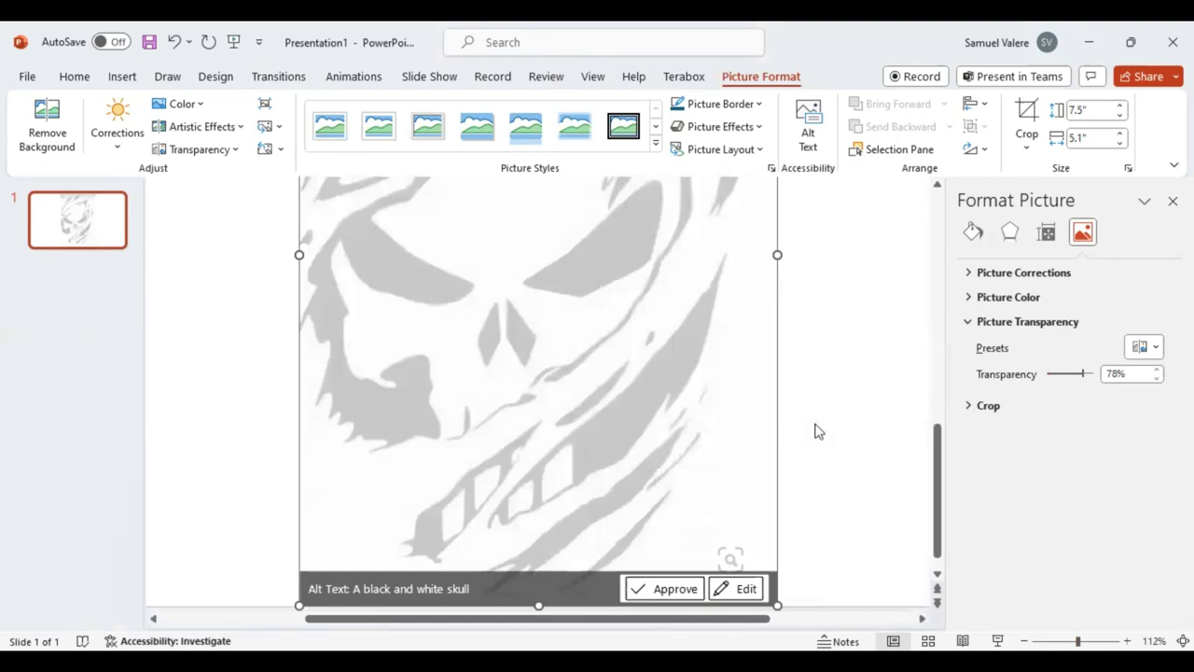
{"action": "key", "text": "Escape"}
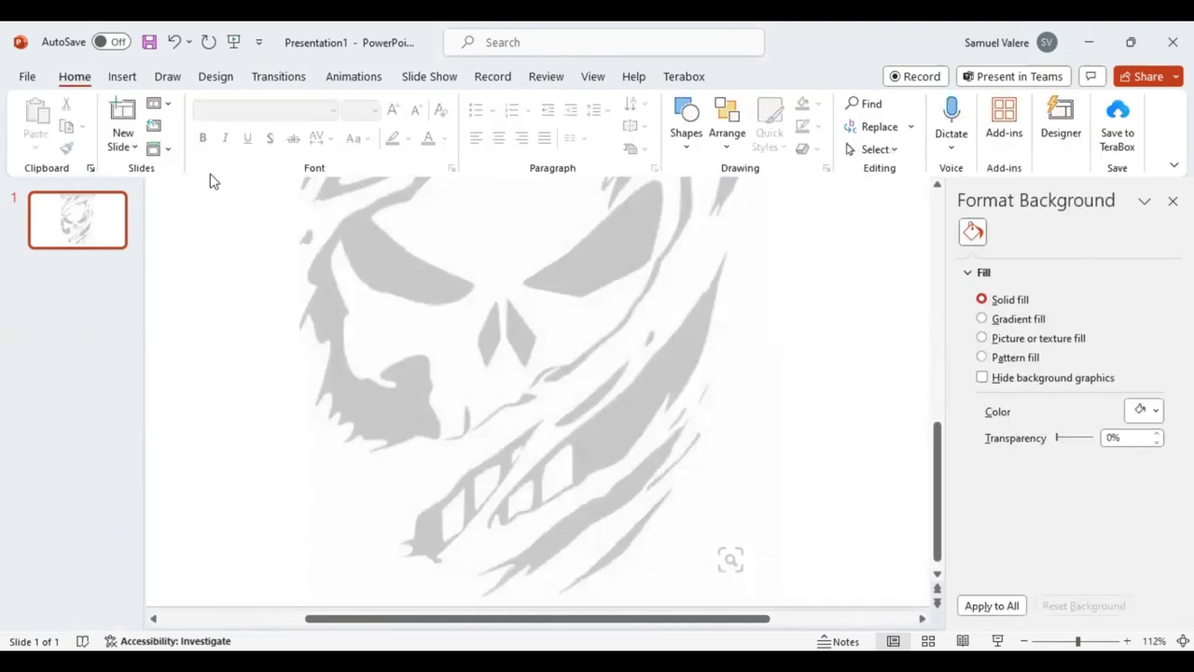
Draw a freeform curve from Insert Shapes over the skull's lower-right streak
{"action": "left_click", "coordinate": [120, 82]}
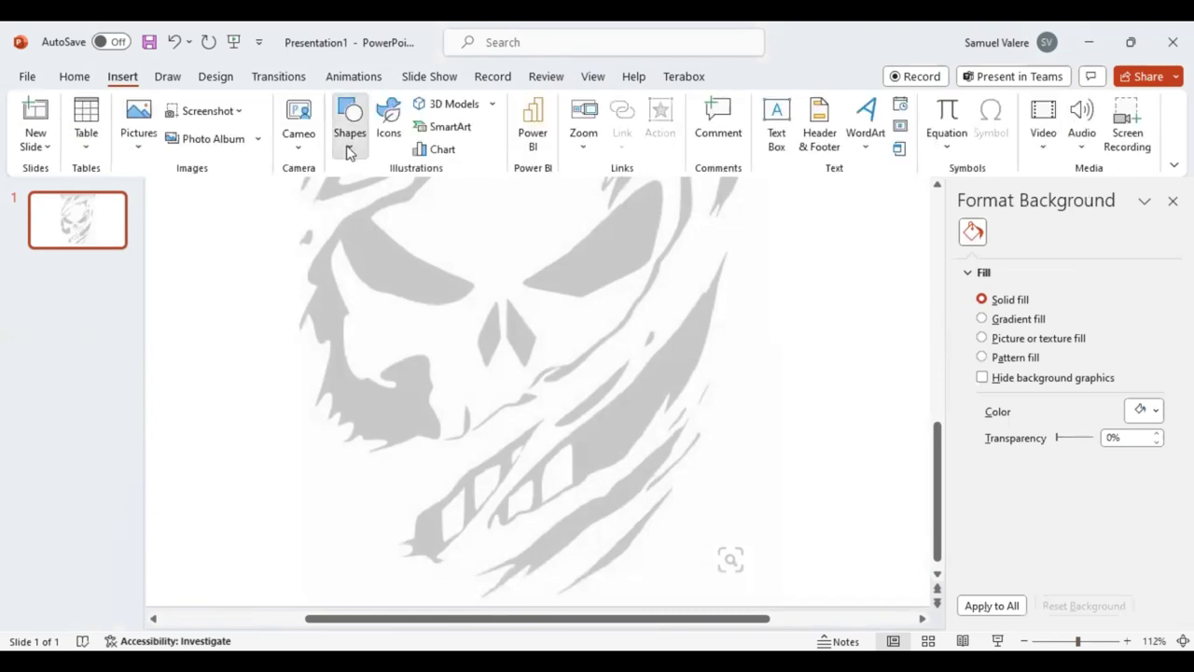
{"action": "left_click", "coordinate": [350, 140]}
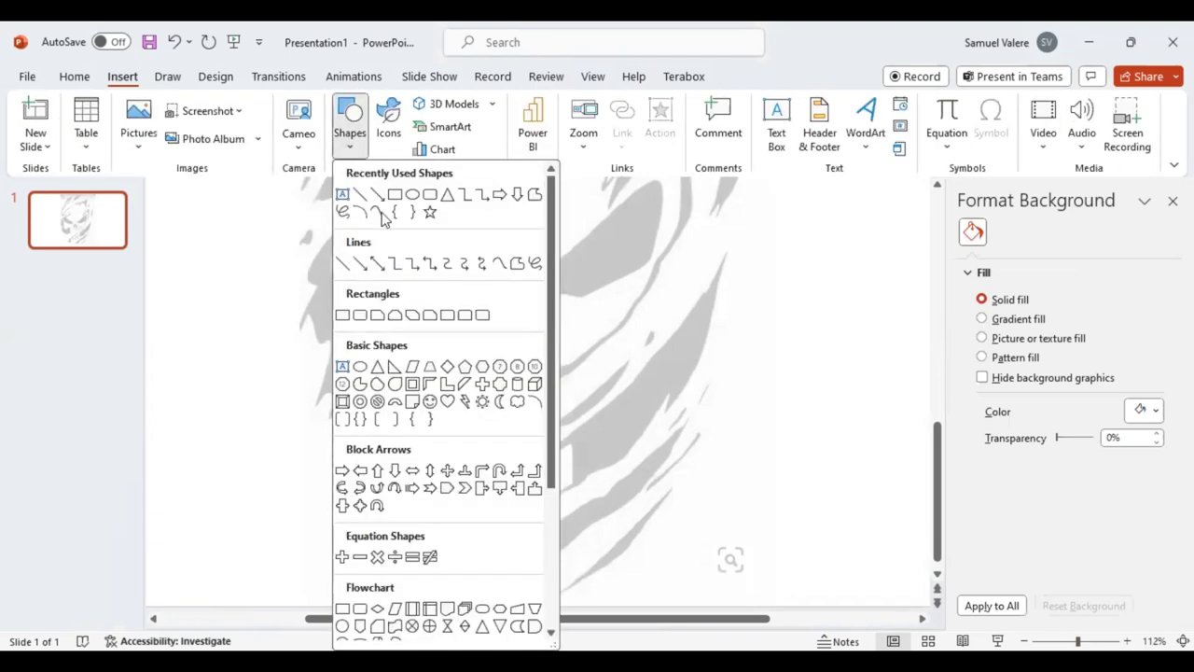
{"action": "left_click", "coordinate": [382, 216]}
{"action": "mouse_move", "coordinate": [554, 595]}
{"action": "left_mouse_down"}
{"action": "mouse_move", "coordinate": [673, 483]}
{"action": "mouse_move", "coordinate": [610, 565]}
{"action": "mouse_move", "coordinate": [553, 595]}
{"action": "left_mouse_up"}
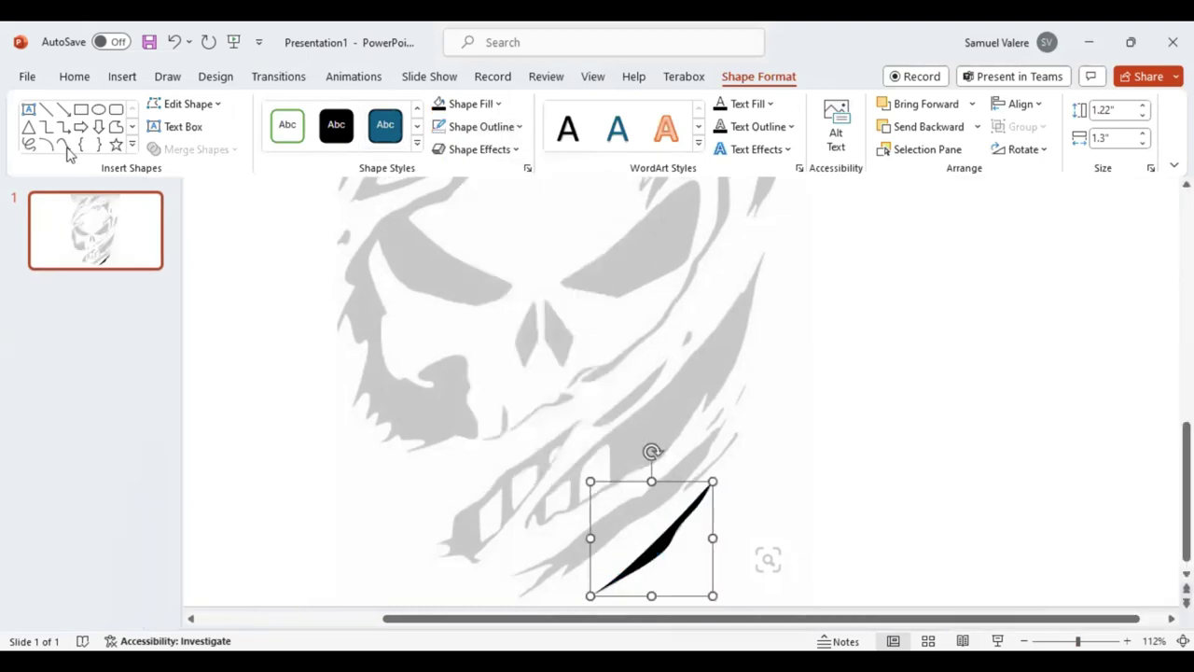
Trace two thin freeform strokes along the crack beside the skull's grin
{"action": "left_click", "coordinate": [63, 144]}
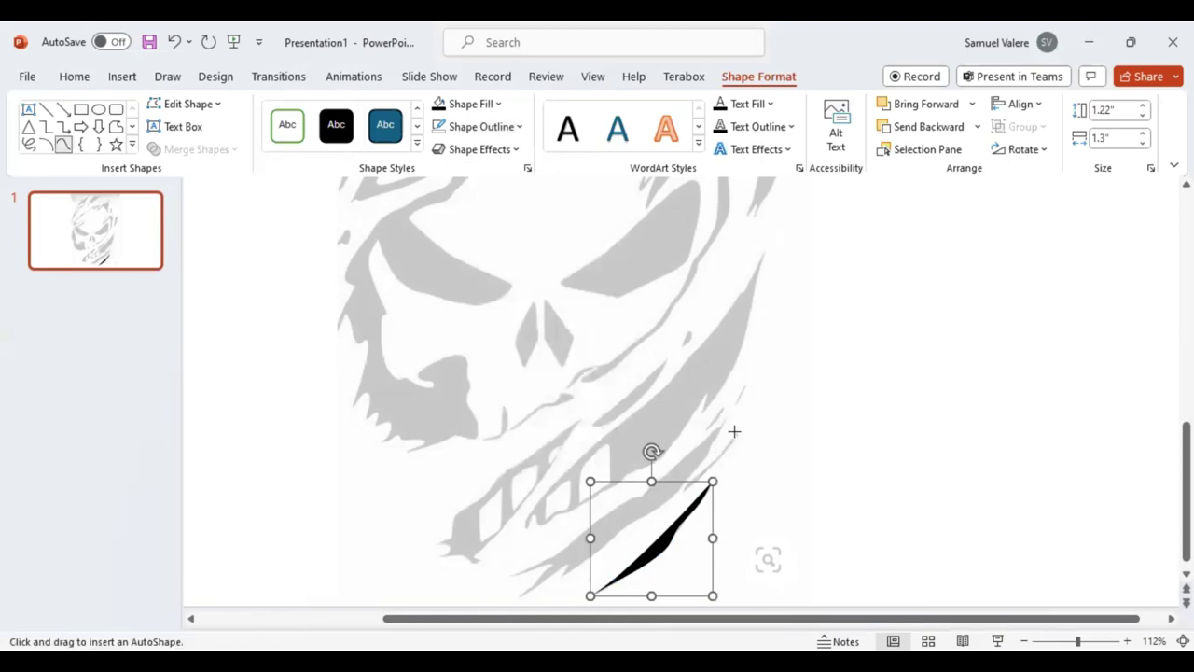
{"action": "left_click", "coordinate": [734, 431]}
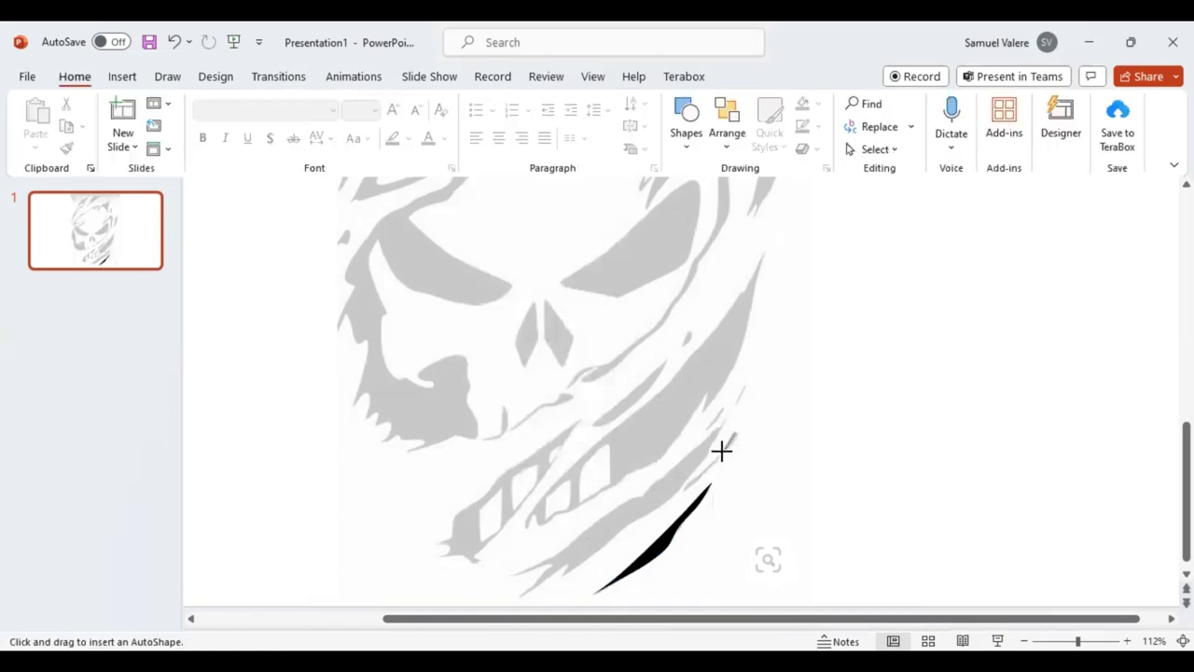
{"action": "left_click", "coordinate": [685, 489]}
{"action": "double_click", "coordinate": [734, 436]}
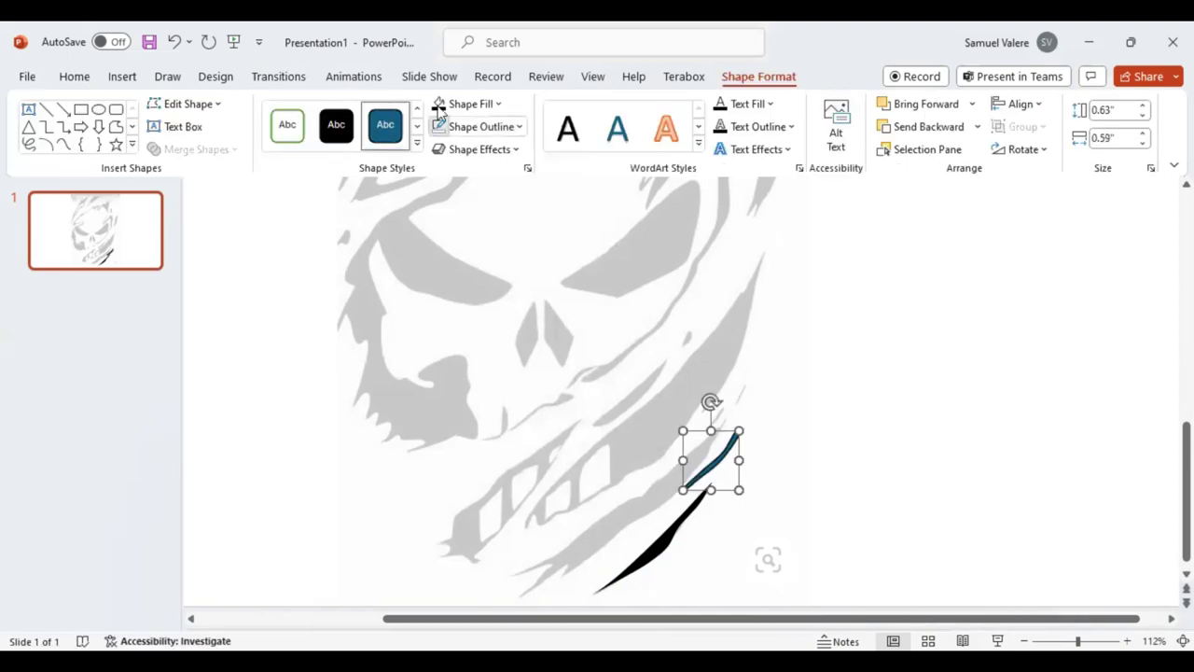
{"action": "left_click", "coordinate": [64, 145]}
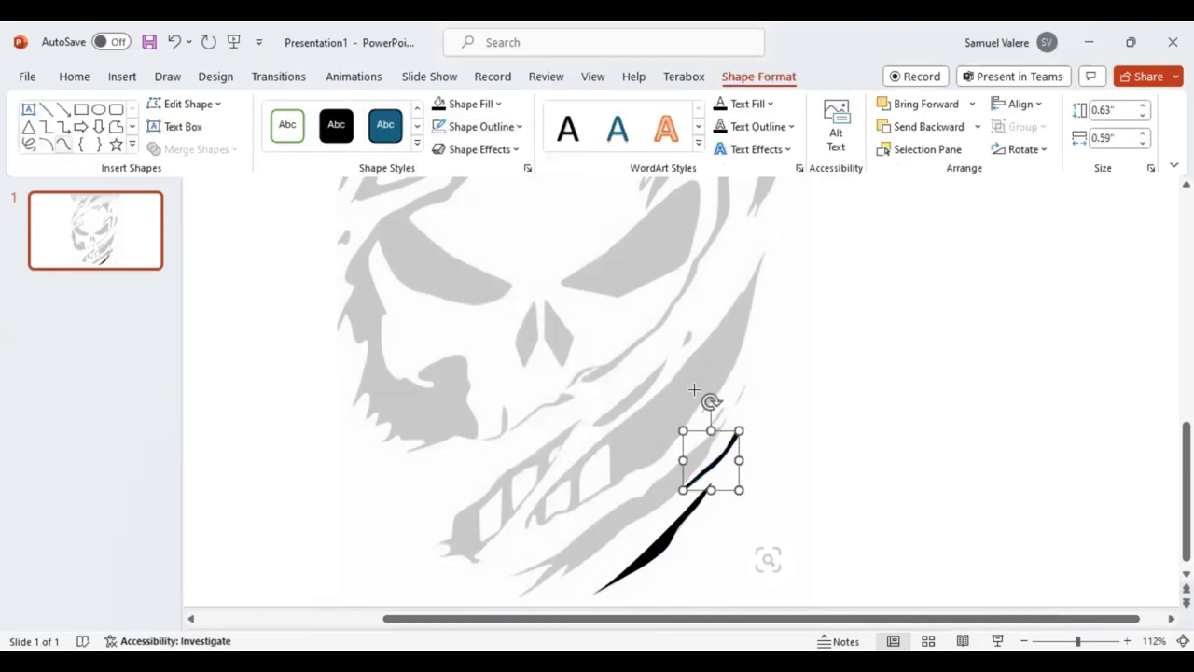
{"action": "left_click", "coordinate": [743, 386]}
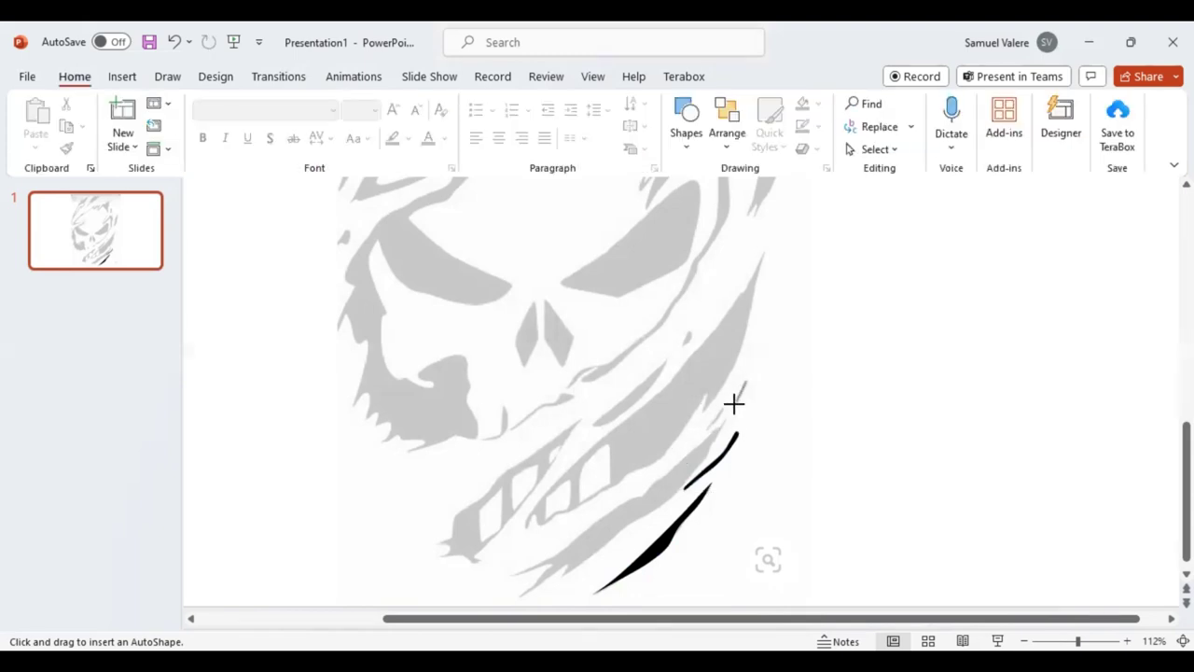
{"action": "left_click", "coordinate": [733, 403]}
{"action": "left_click", "coordinate": [747, 381]}
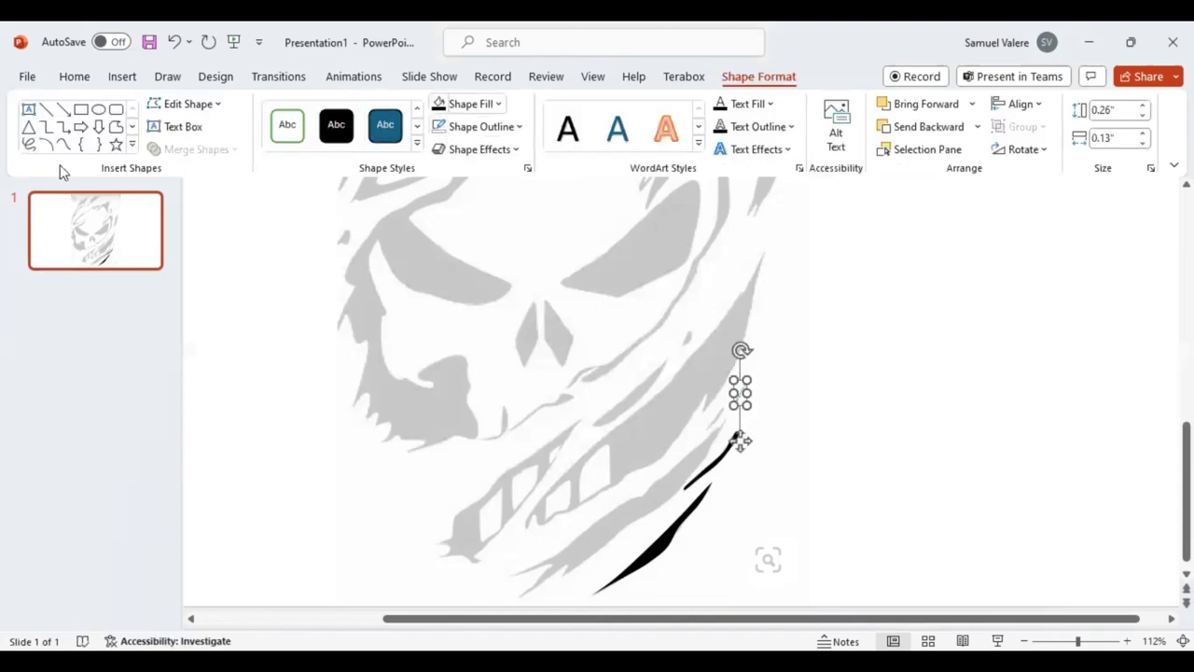
Add small freeform slivers near the jaw line and along the upper crack
{"action": "left_click", "coordinate": [62, 144]}
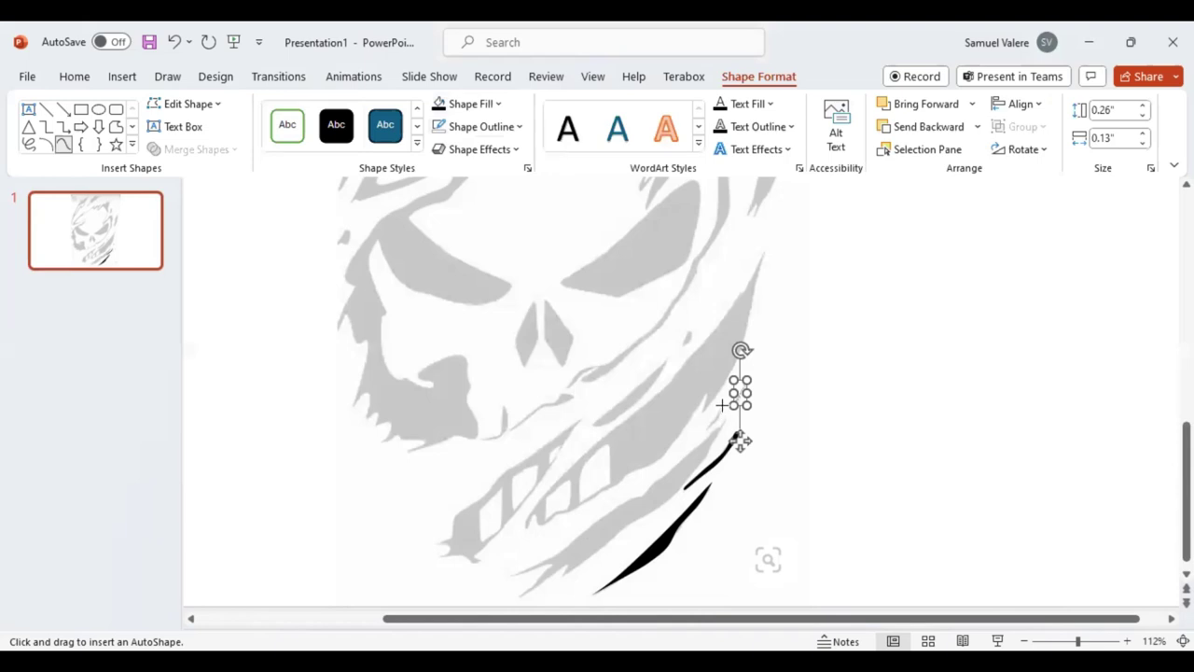
{"action": "left_click", "coordinate": [713, 417]}
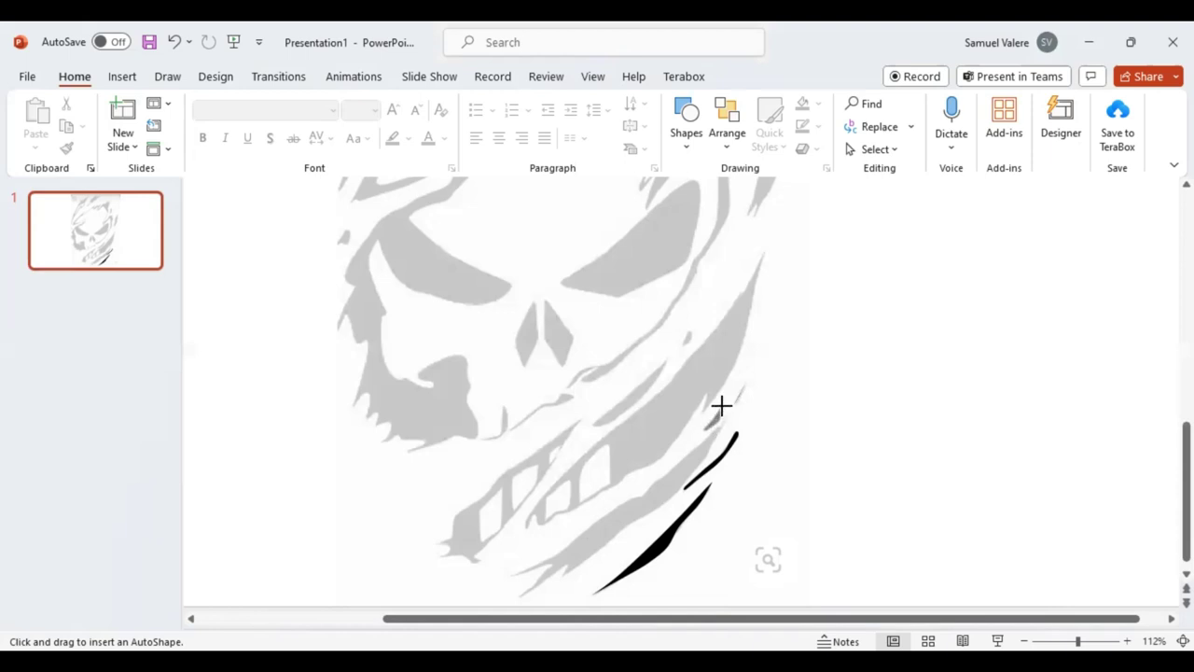
{"action": "key", "text": "Escape"}
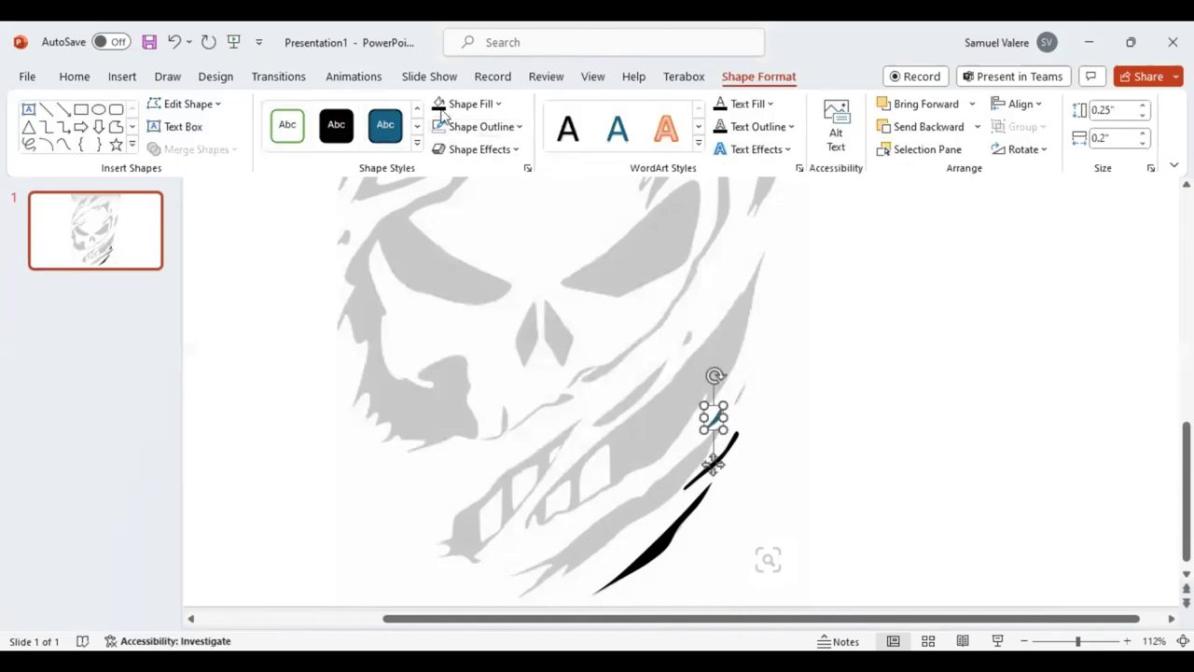
{"action": "left_click", "coordinate": [62, 146]}
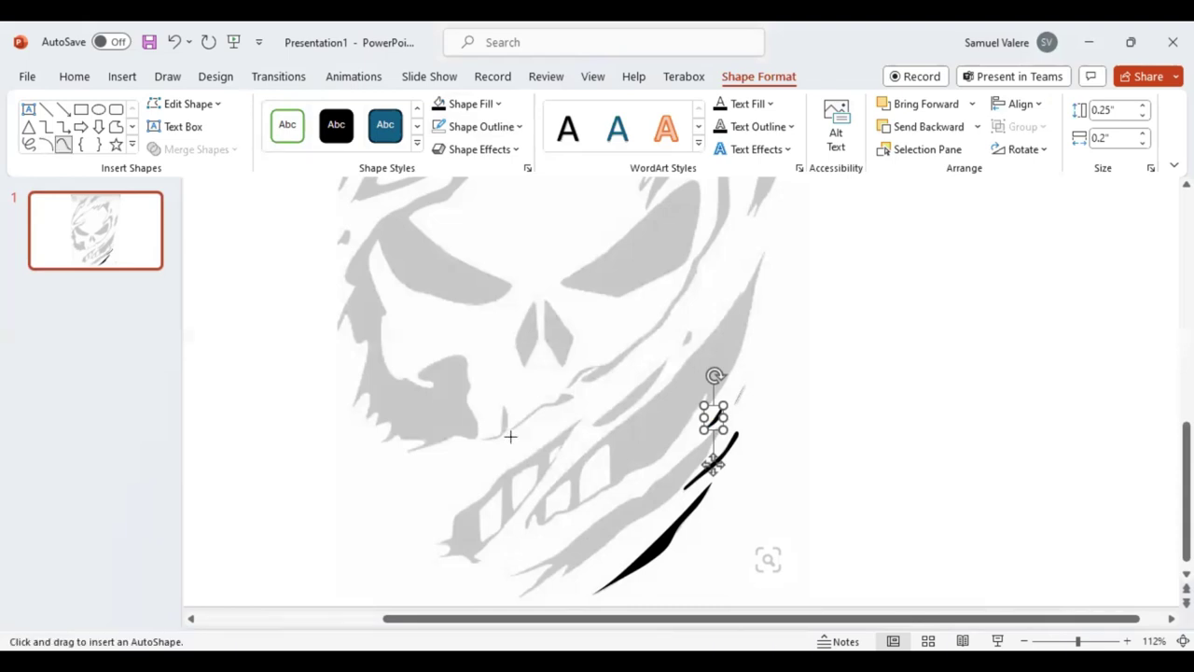
{"action": "left_click", "coordinate": [681, 345]}
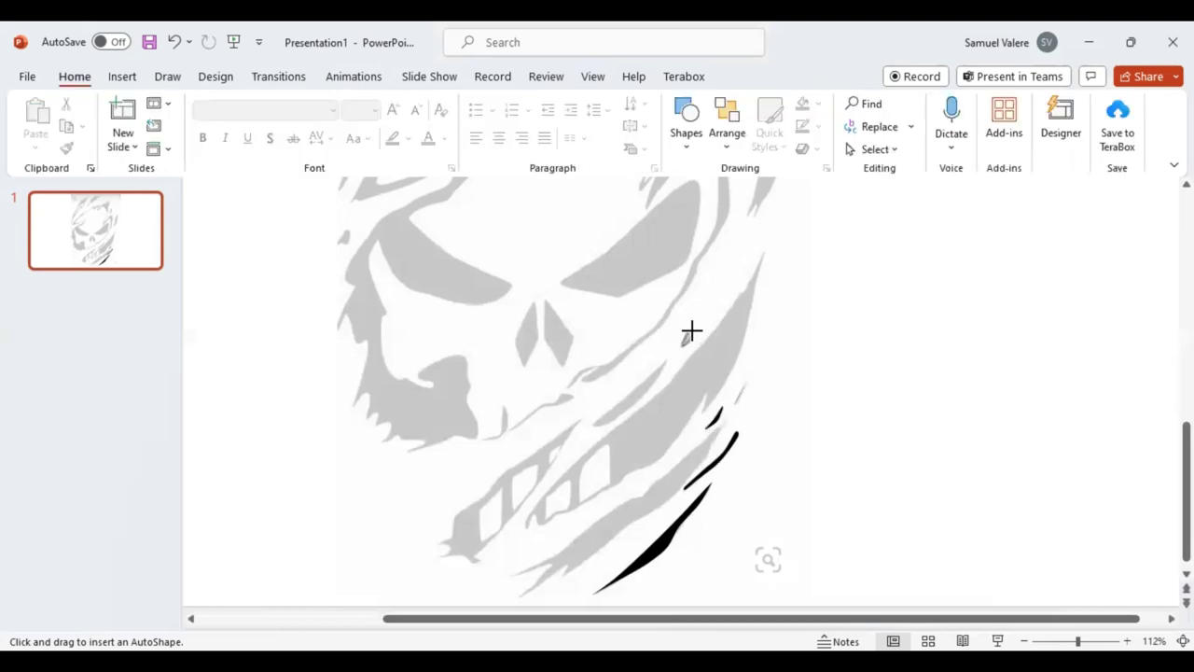
{"action": "left_click_drag", "start_coordinate": [688, 331], "coordinate": [684, 345]}
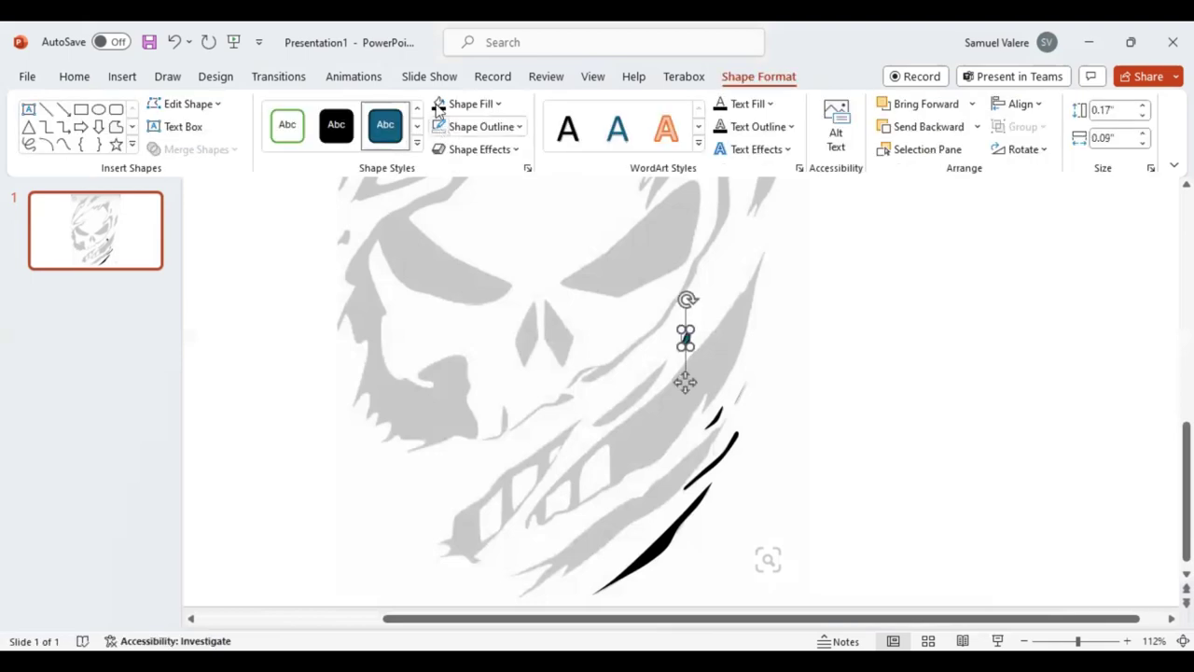
{"action": "left_click", "coordinate": [62, 145]}
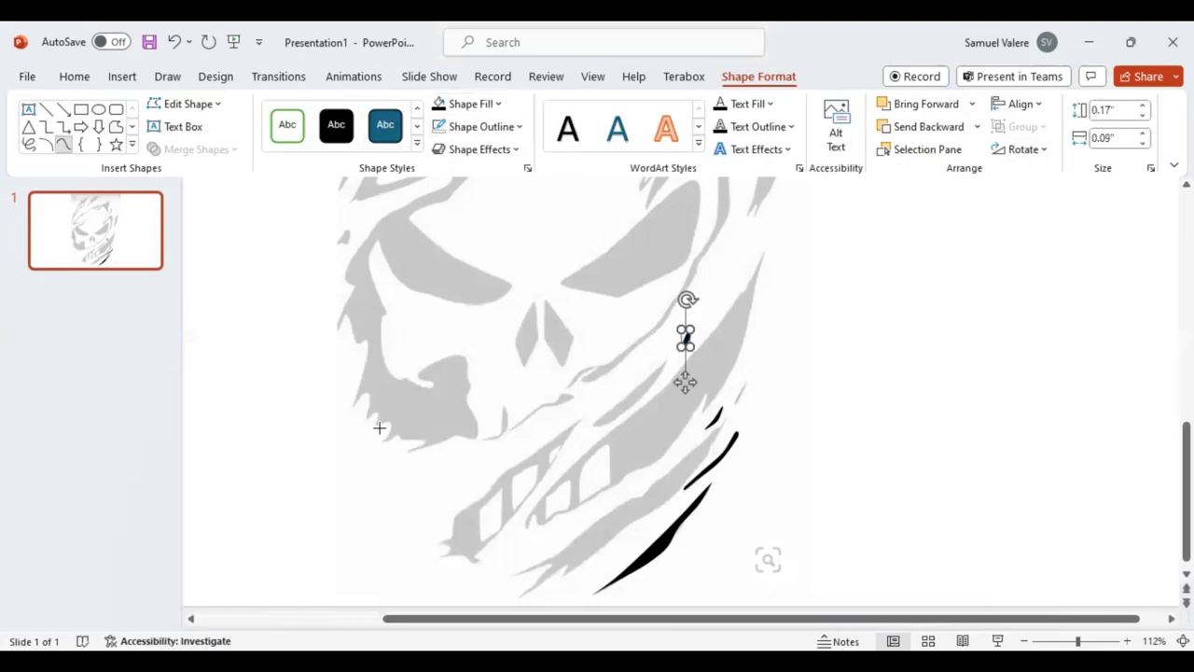
{"action": "left_click", "coordinate": [511, 572]}
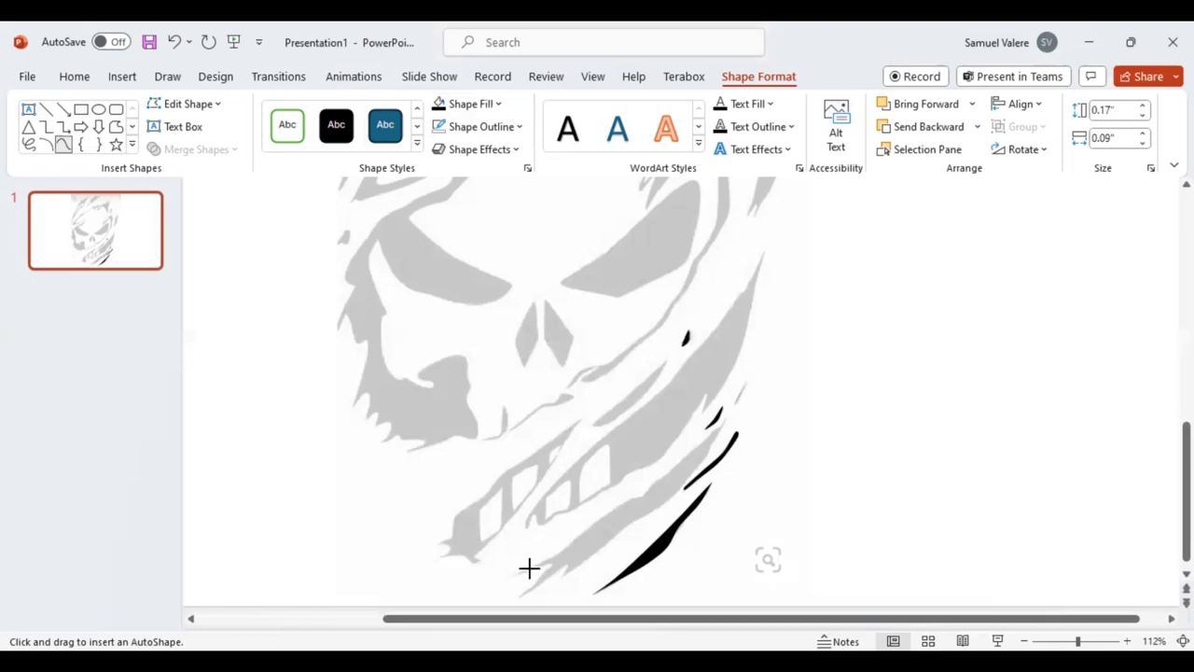
Outline the long crack under the teeth as a closed freeform and fill it black
{"action": "left_click", "coordinate": [566, 547]}
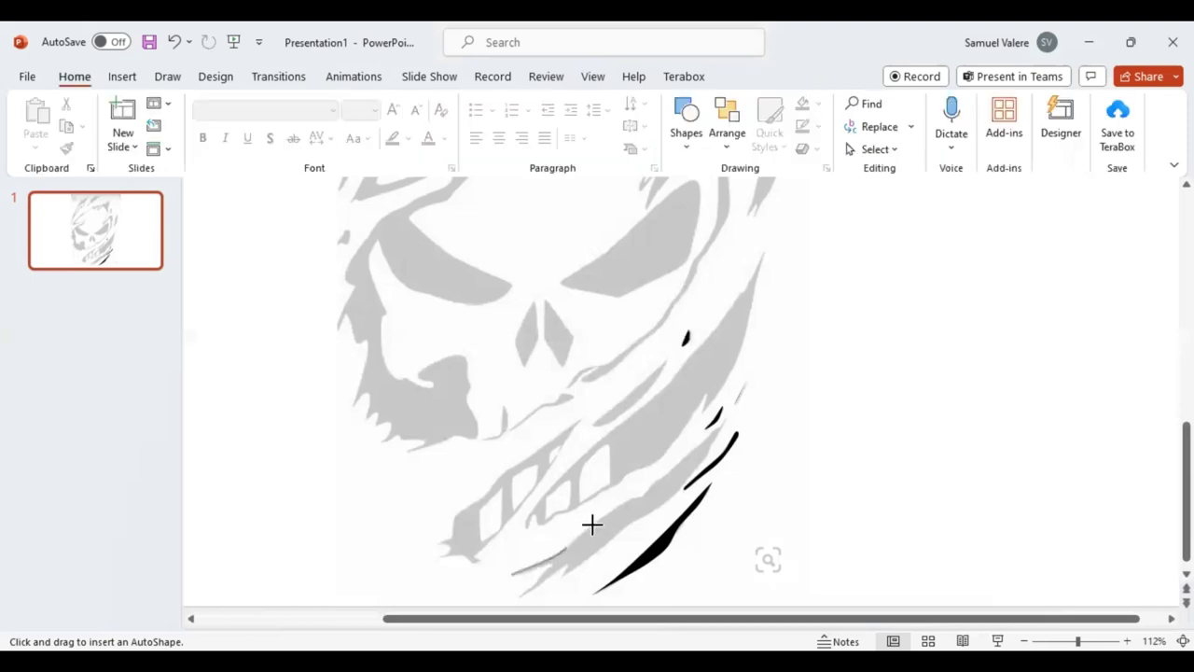
{"action": "left_click", "coordinate": [632, 497]}
{"action": "left_click", "coordinate": [699, 444]}
{"action": "left_click", "coordinate": [720, 409]}
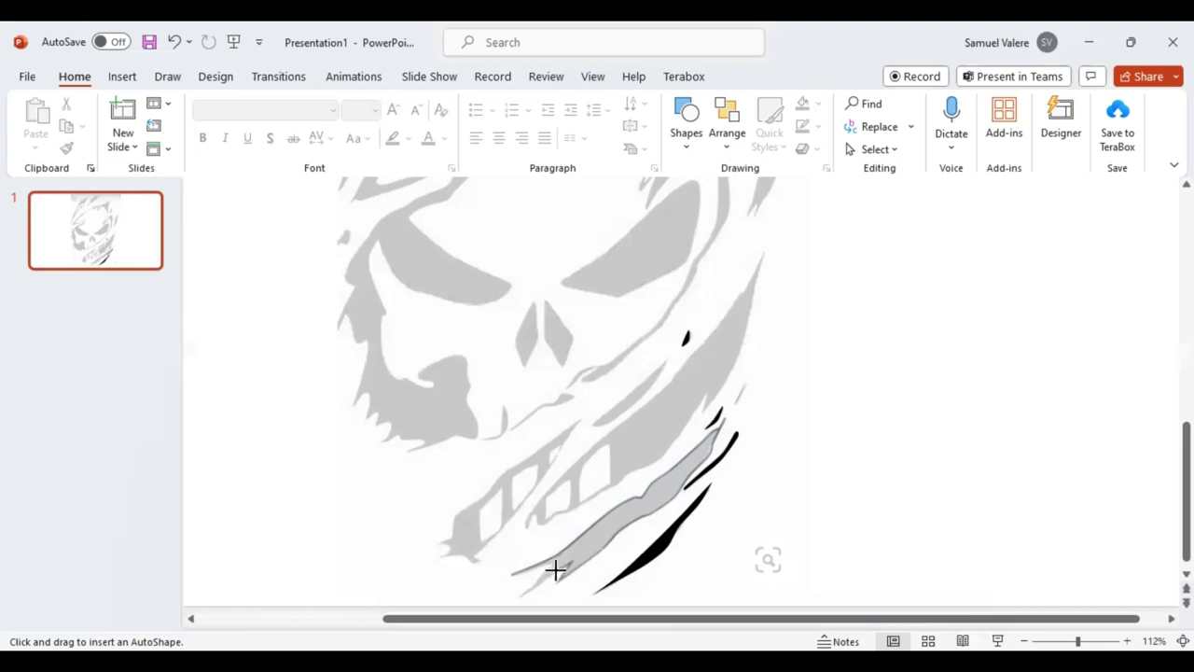
{"action": "left_click", "coordinate": [517, 599]}
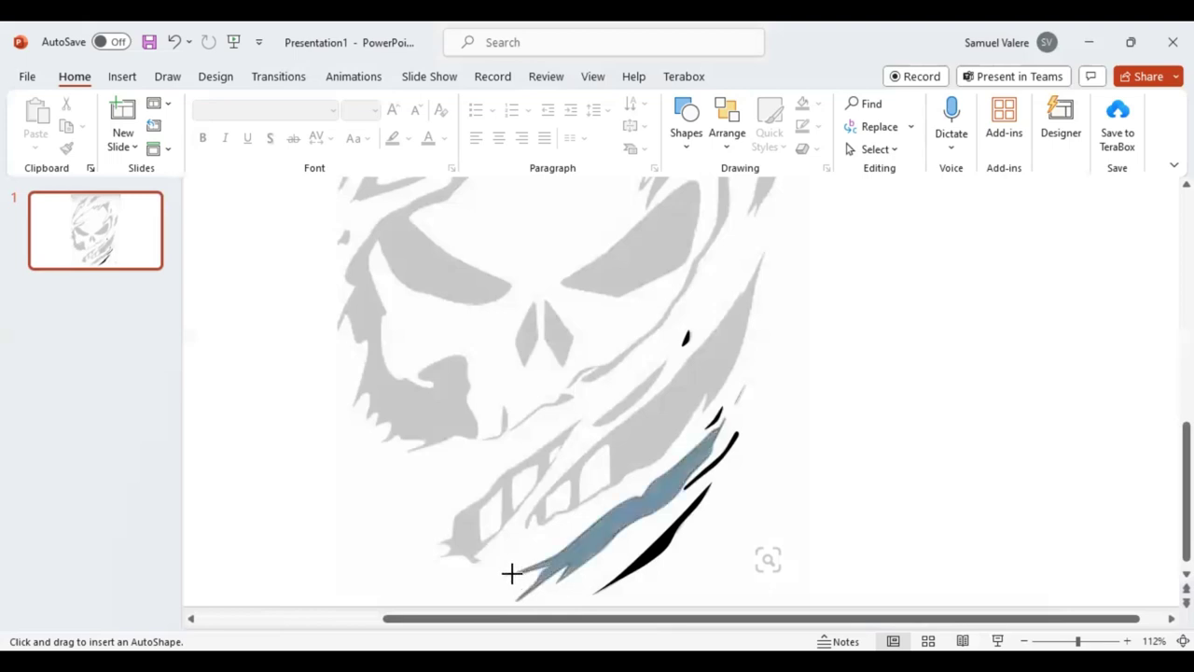
{"action": "left_click", "coordinate": [514, 575]}
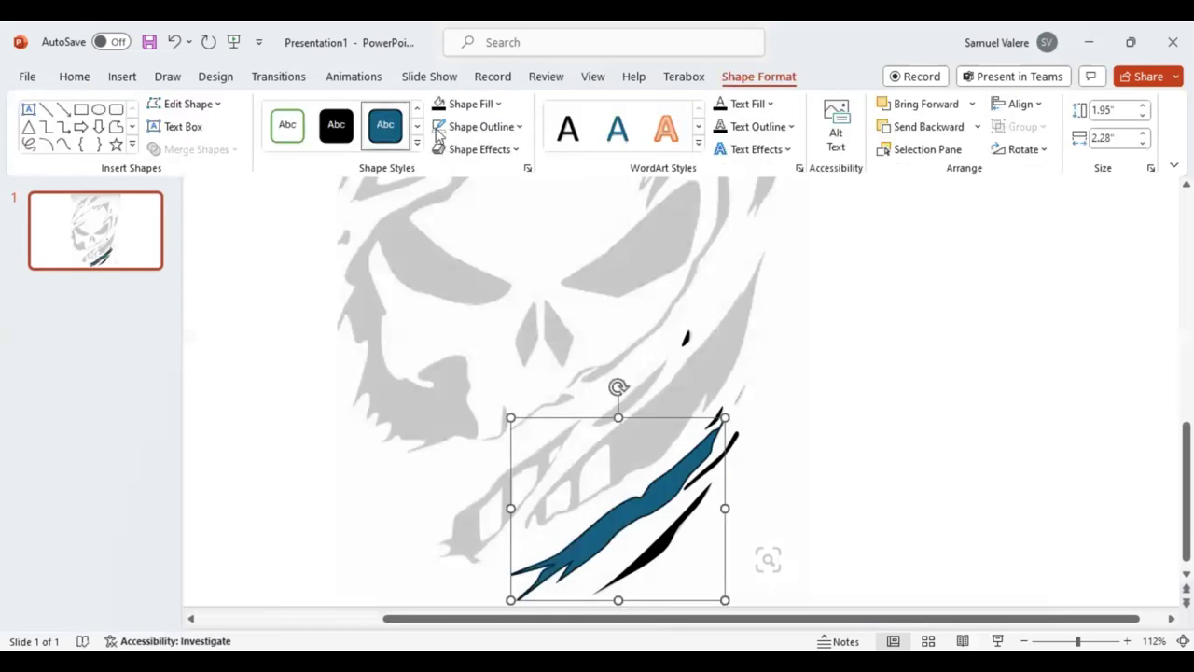
{"action": "left_click", "coordinate": [439, 110]}
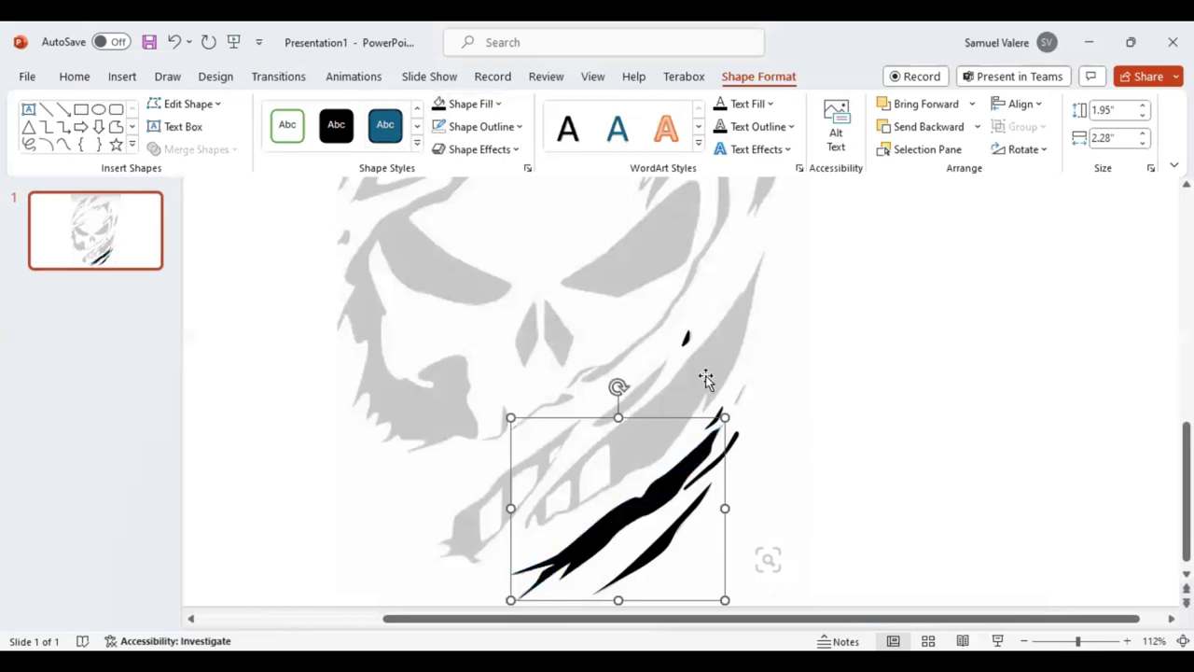
{"action": "left_click", "coordinate": [64, 144]}
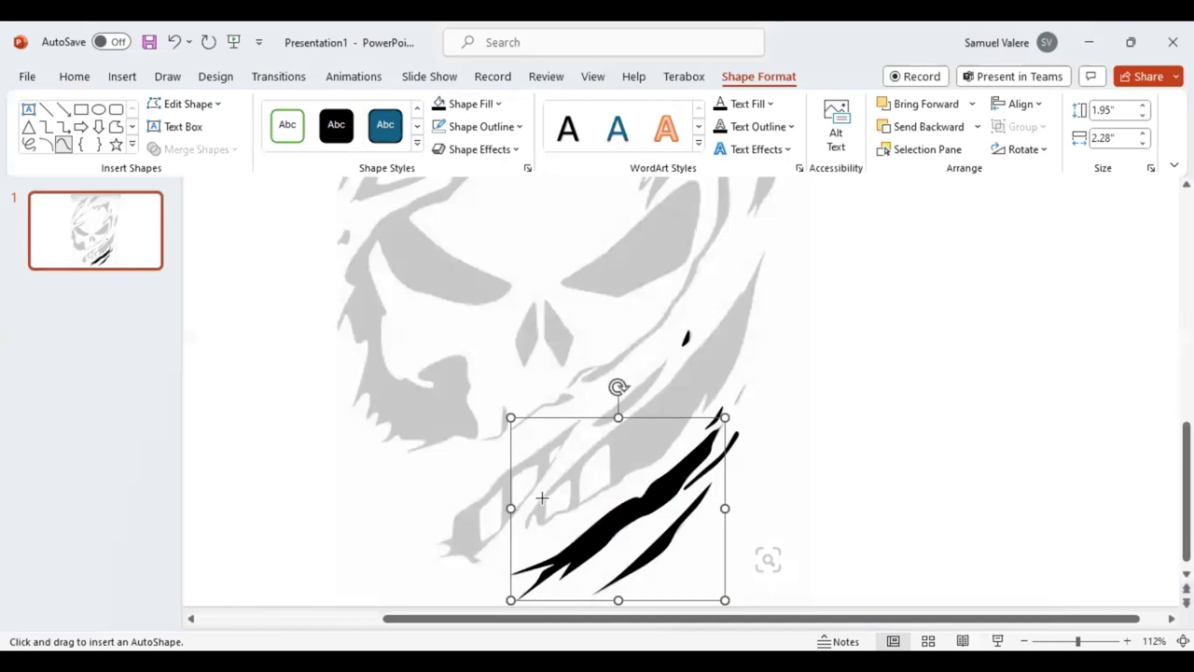
Outline the first tooth gap as a closed blue freeform shape
{"action": "left_click", "coordinate": [555, 494]}
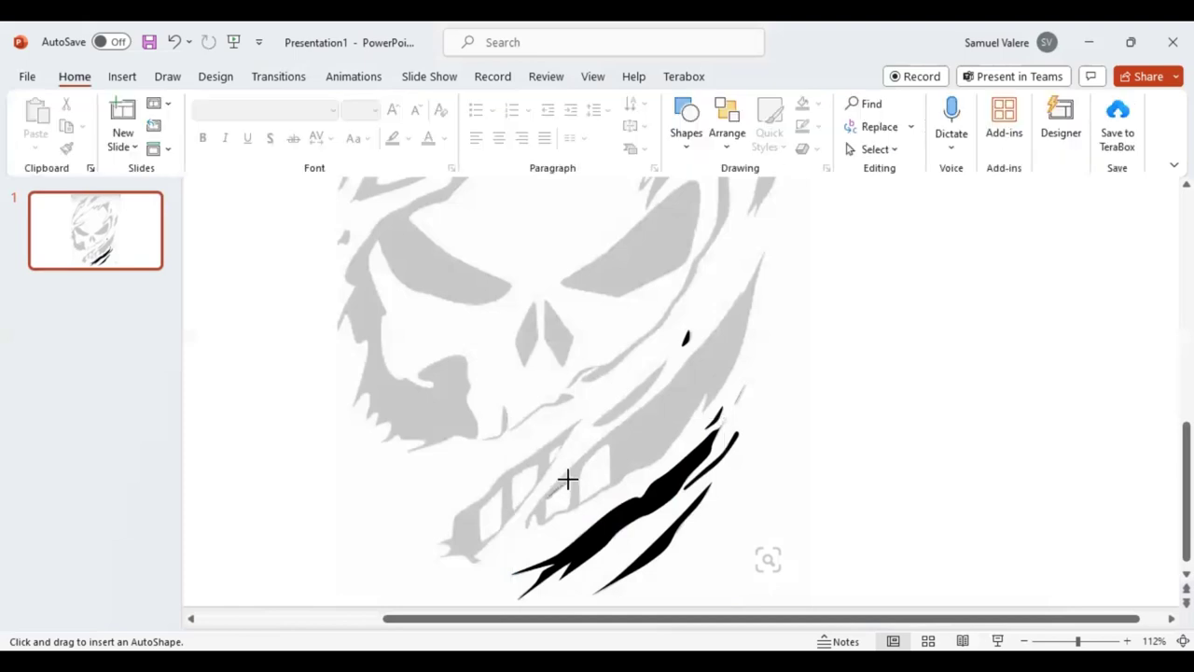
{"action": "left_click_drag", "start_coordinate": [569, 479], "coordinate": [563, 505]}
{"action": "left_click", "coordinate": [543, 499]}
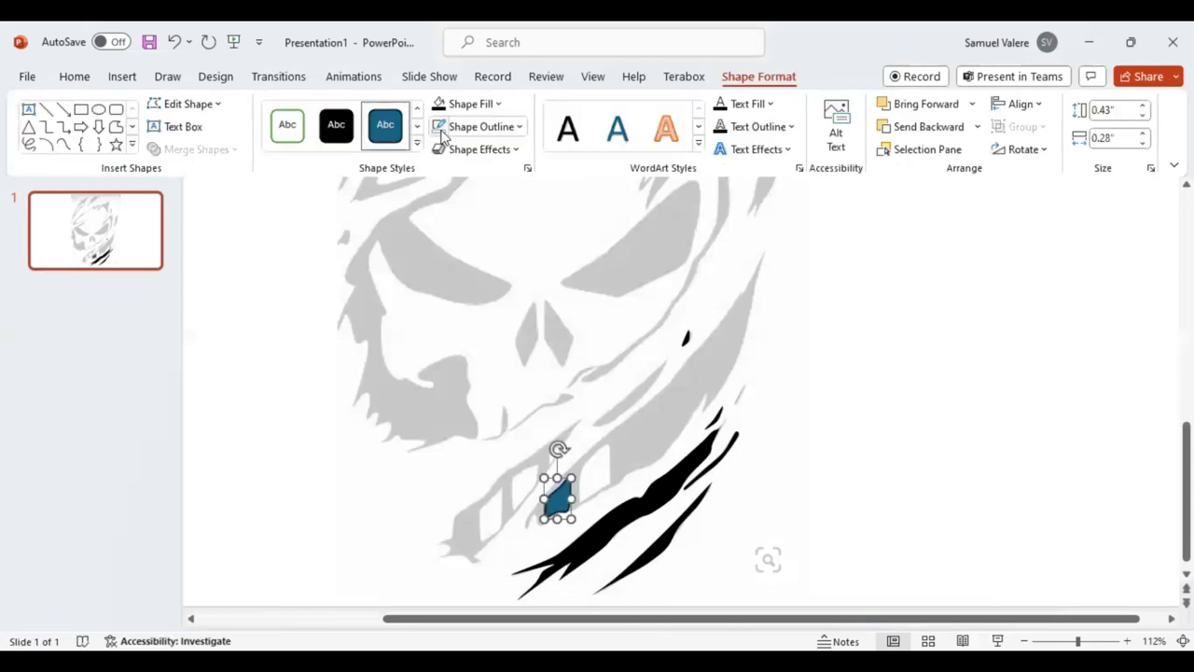
{"action": "left_click", "coordinate": [62, 144]}
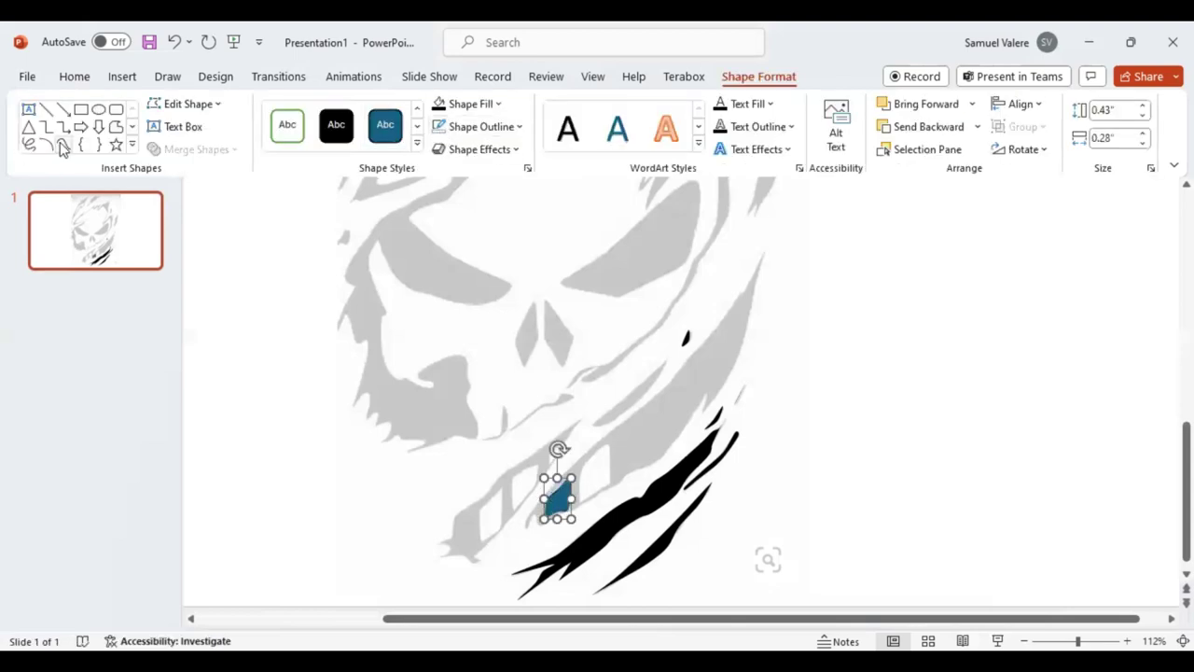
Outline the neighbouring tooth gap as a second blue freeform shape
{"action": "left_click", "coordinate": [580, 480]}
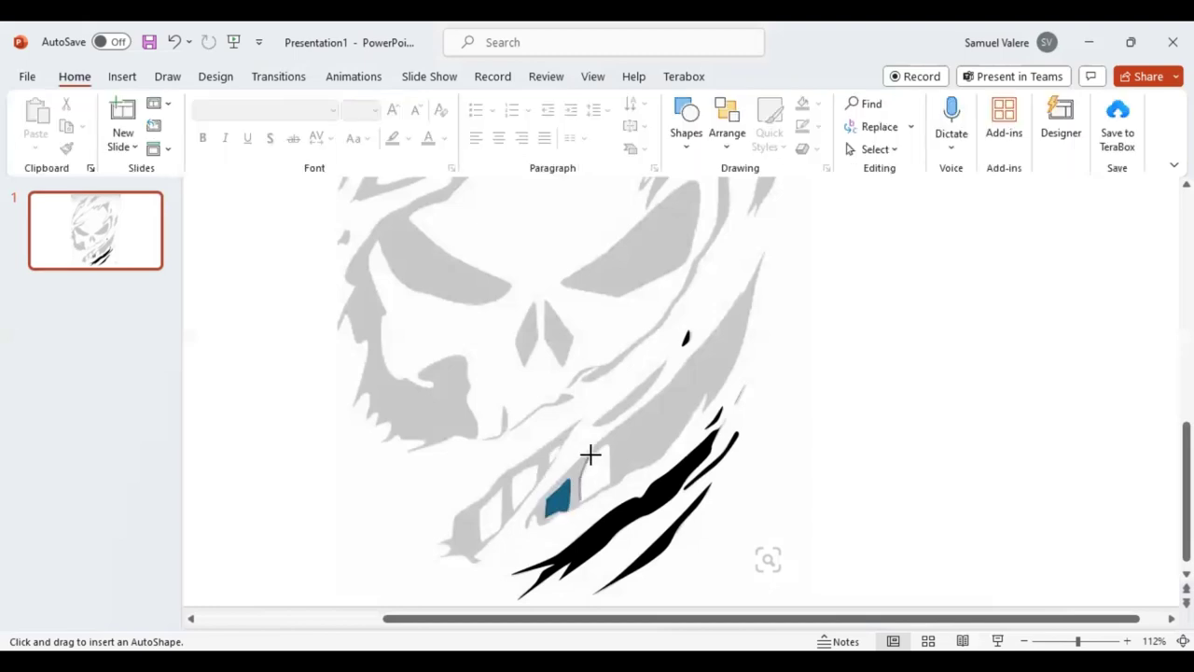
{"action": "left_click_drag", "start_coordinate": [590, 455], "coordinate": [609, 442]}
{"action": "left_click", "coordinate": [607, 481]}
{"action": "left_click", "coordinate": [581, 501]}
{"action": "key", "text": "Escape"}
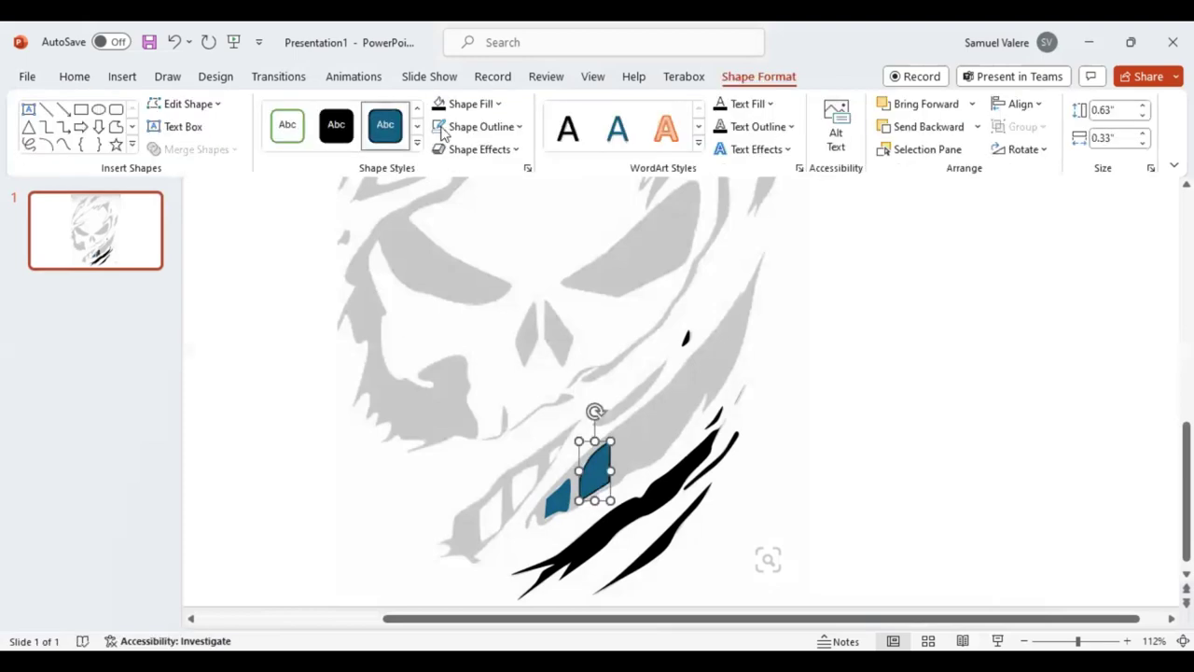
{"action": "left_click", "coordinate": [63, 146]}
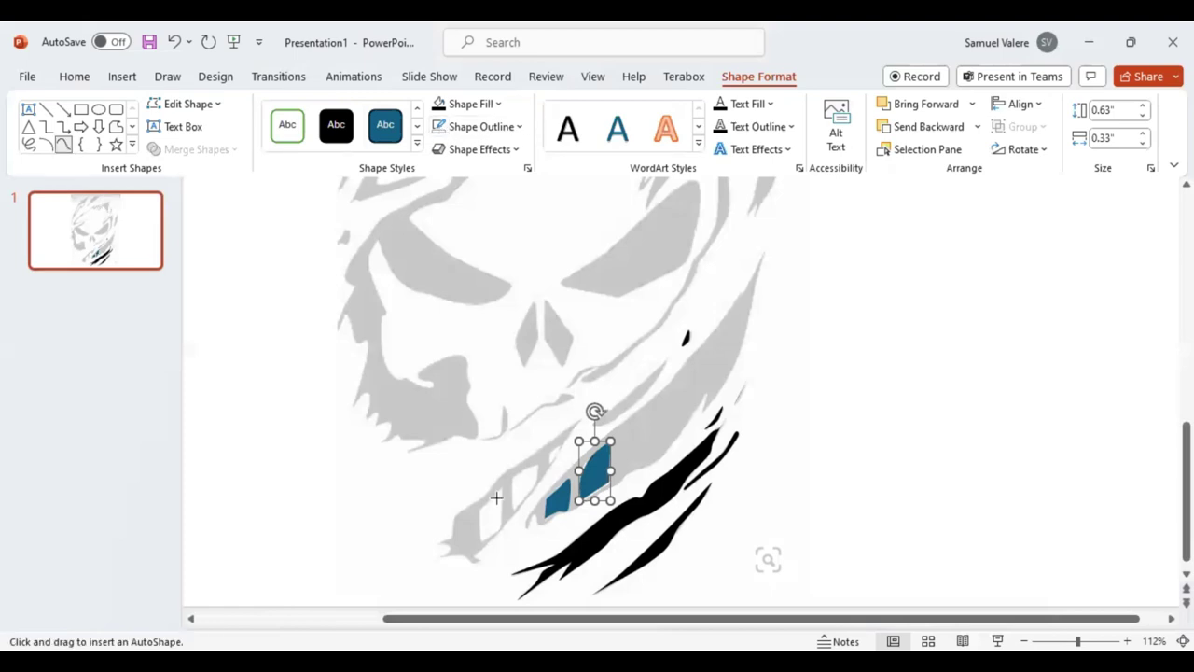
{"action": "left_click", "coordinate": [559, 445]}
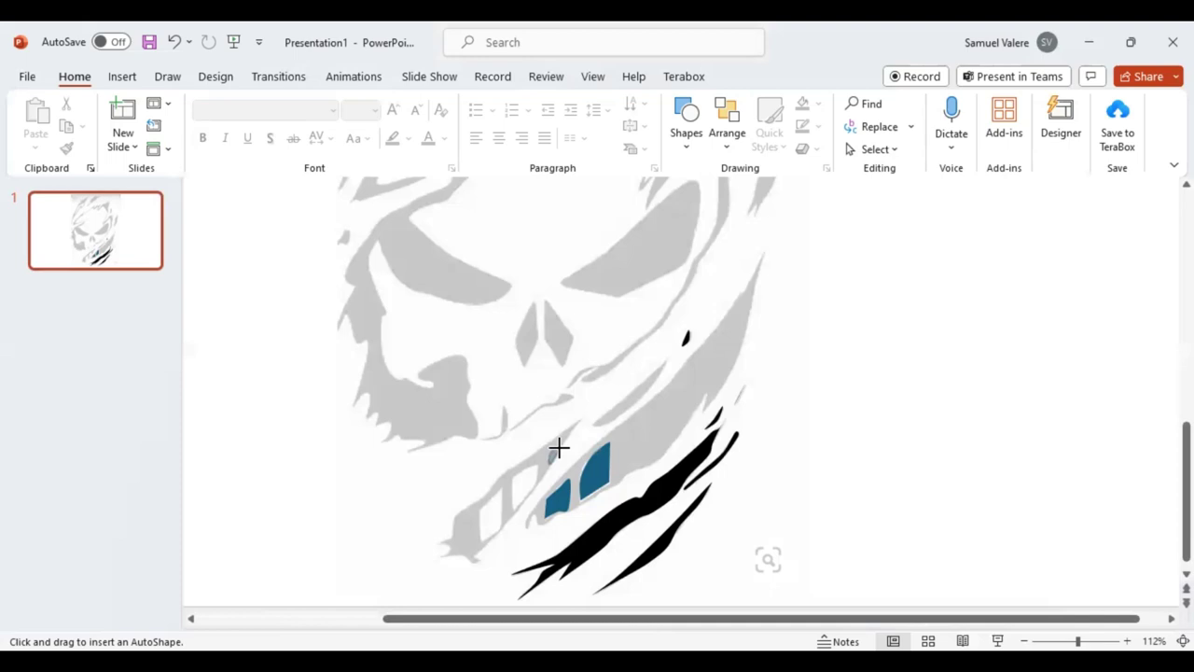
Add a tiny shape above the teeth and another blue tooth shape to the left
{"action": "left_click_drag", "start_coordinate": [558, 447], "coordinate": [548, 466]}
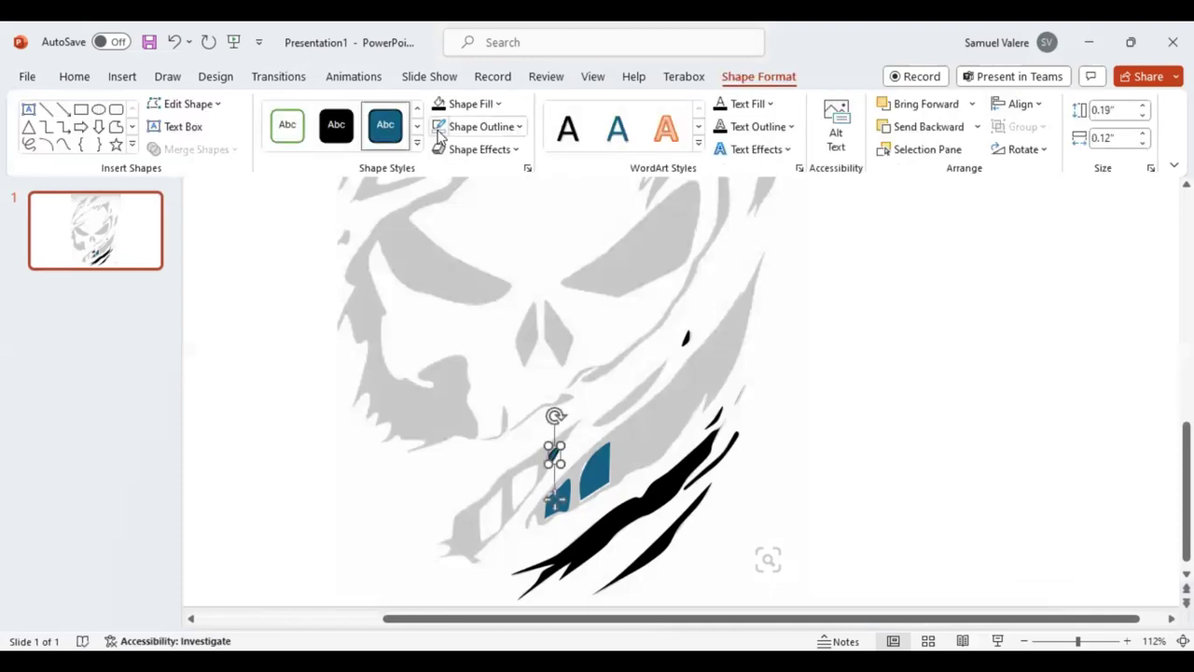
{"action": "left_click", "coordinate": [65, 146]}
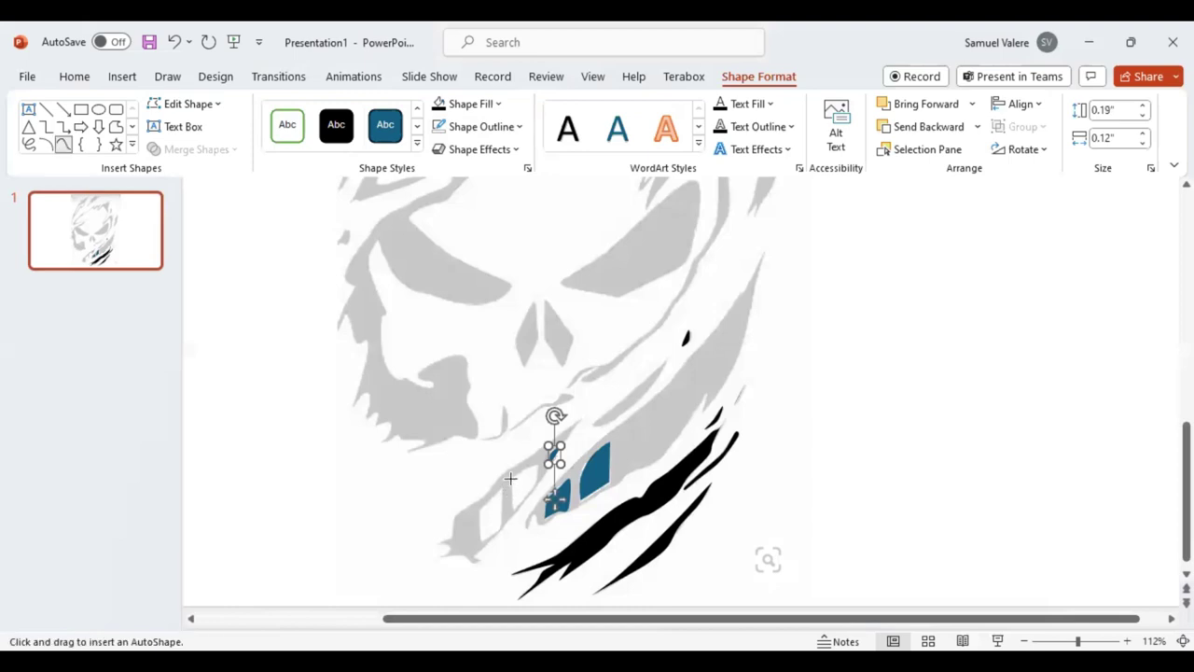
{"action": "left_click", "coordinate": [510, 478]}
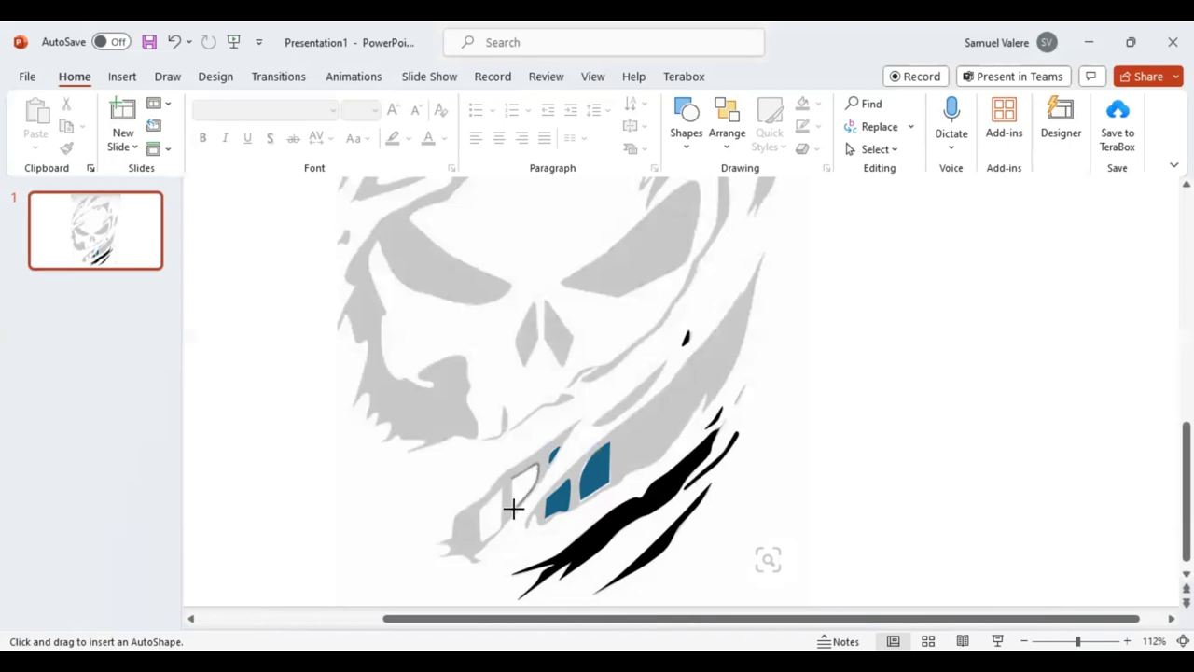
{"action": "left_click", "coordinate": [512, 478]}
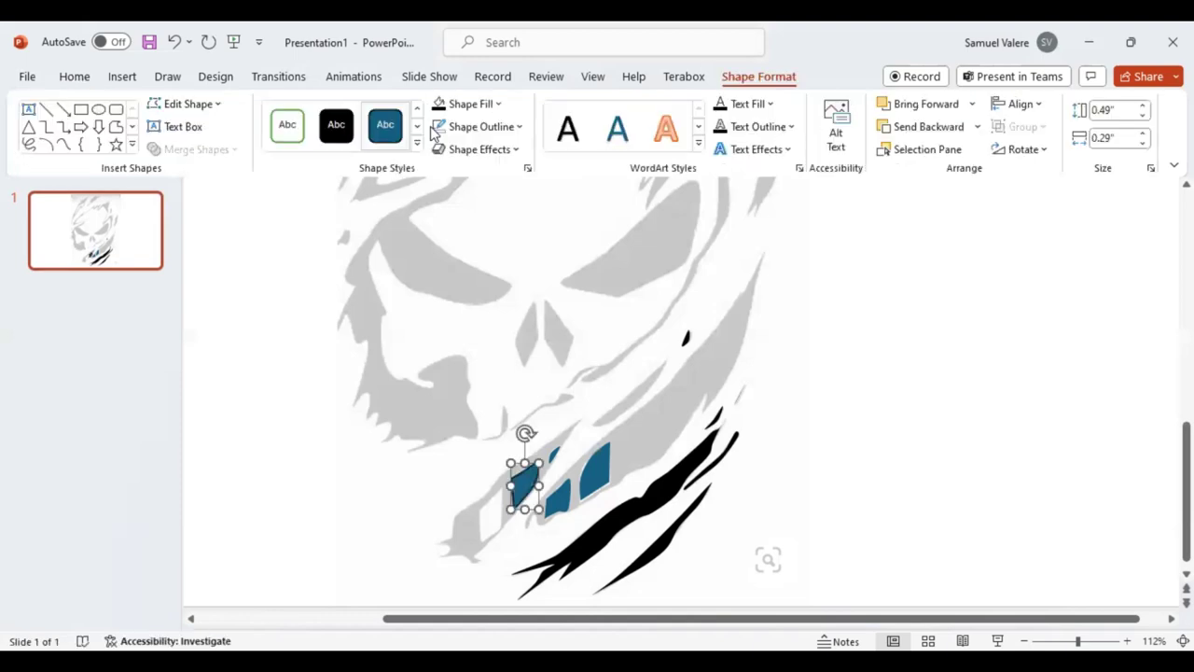
{"action": "left_click", "coordinate": [65, 147]}
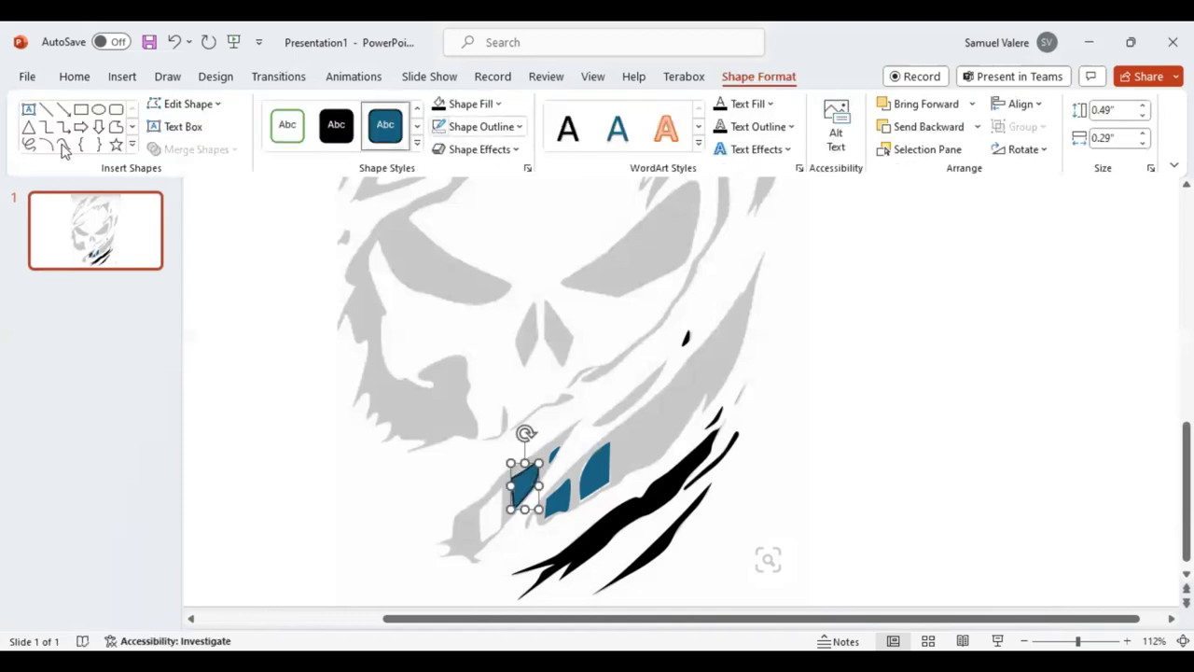
Outline the leftmost tooth gap as a four-point blue freeform shape
{"action": "left_click", "coordinate": [489, 497]}
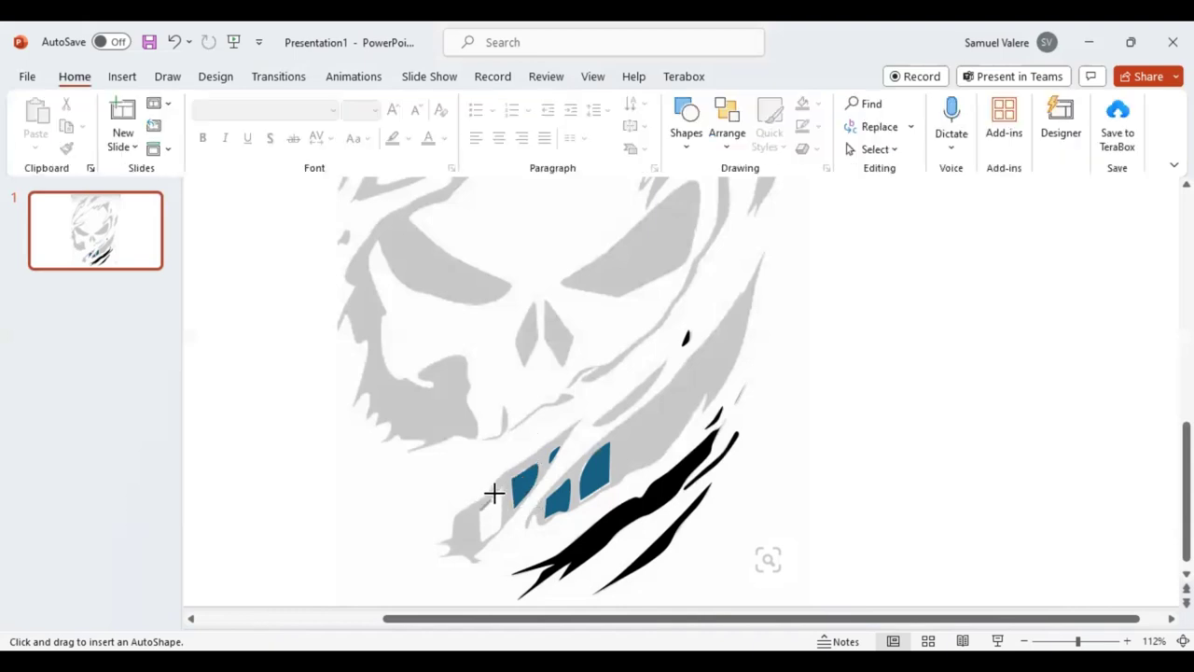
{"action": "left_click", "coordinate": [501, 483]}
{"action": "left_click", "coordinate": [499, 526]}
{"action": "left_click", "coordinate": [478, 509]}
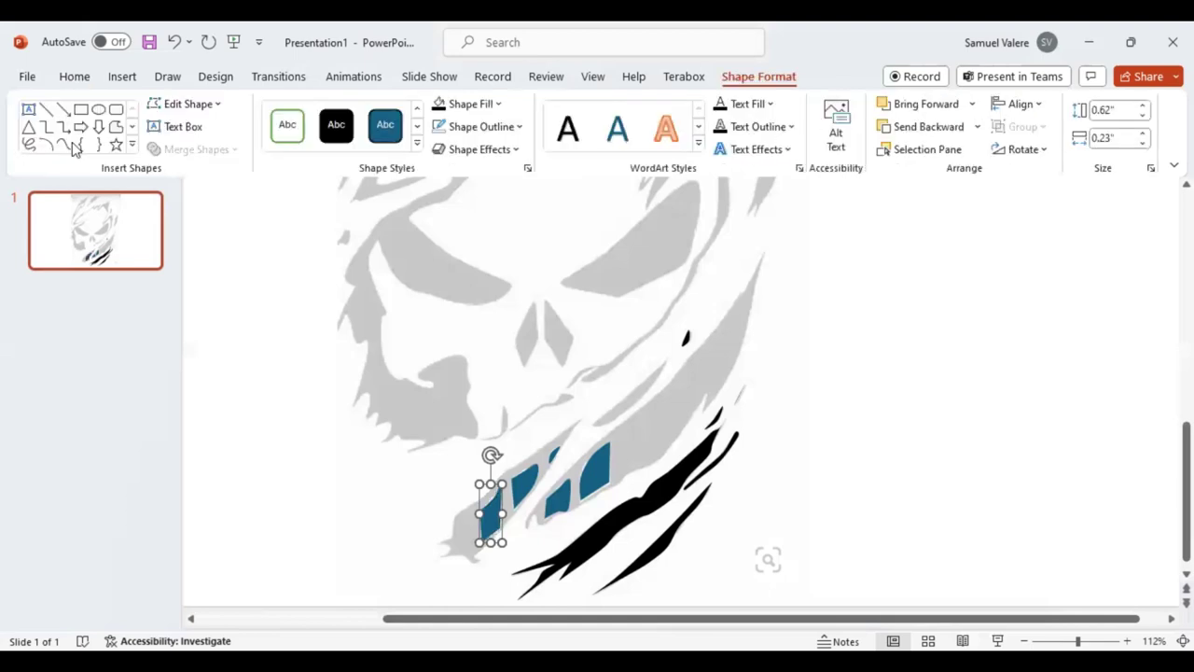
{"action": "left_click", "coordinate": [64, 145]}
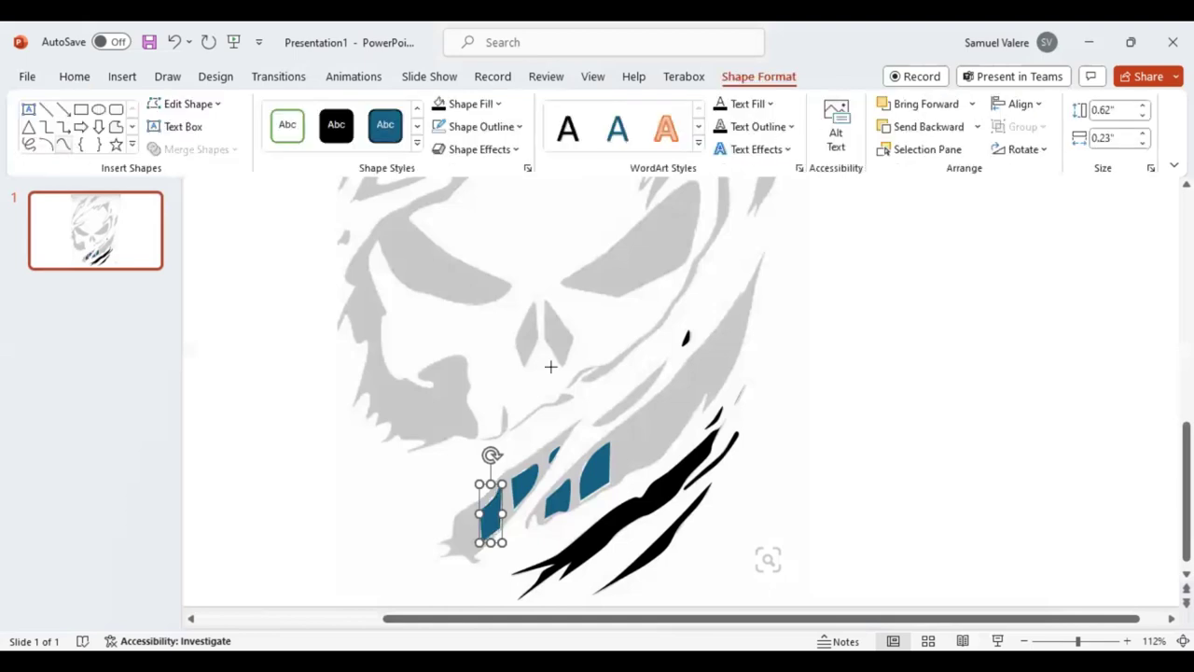
{"action": "left_click", "coordinate": [666, 357]}
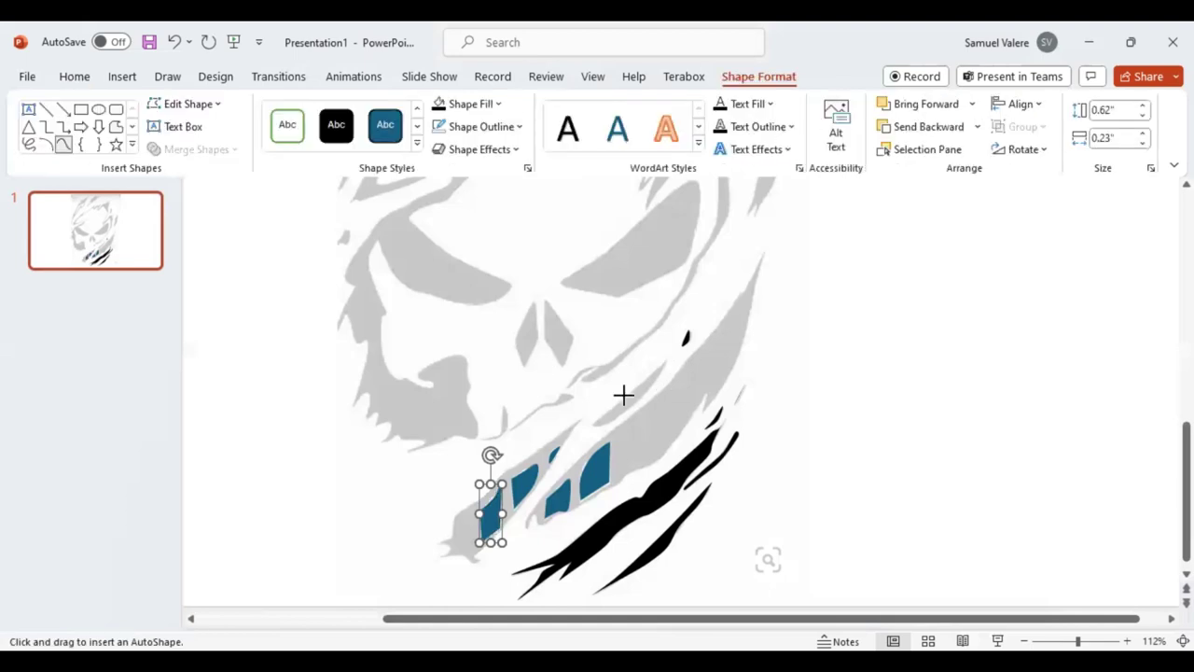
{"action": "left_click", "coordinate": [623, 396]}
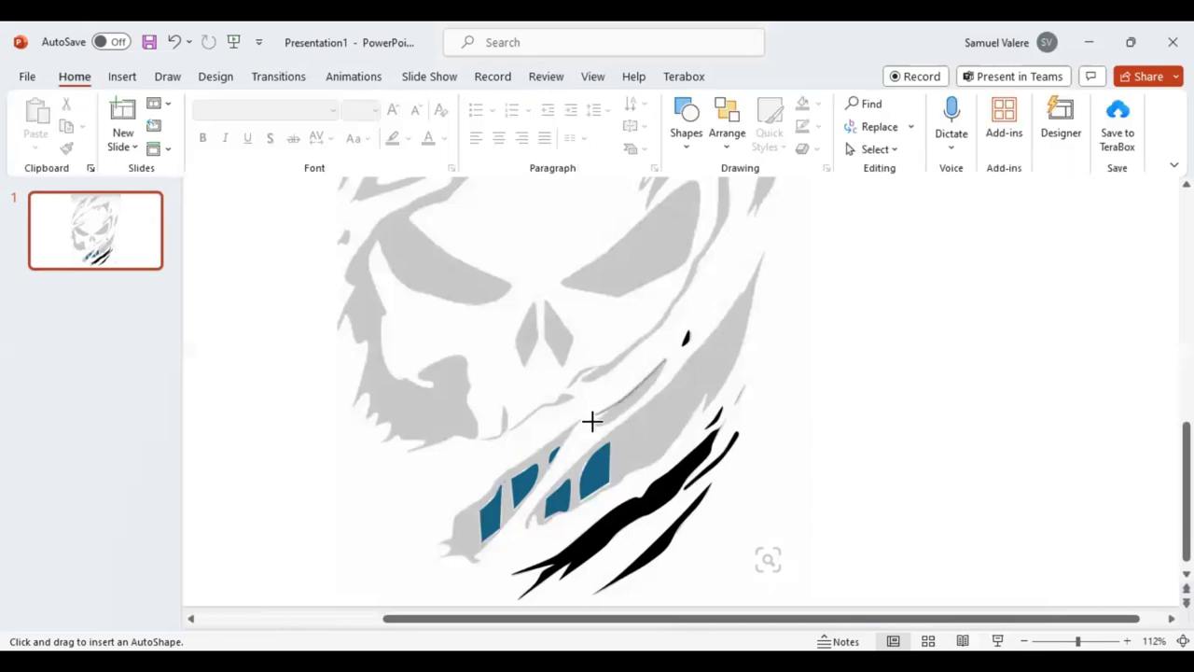
Close the thin slash outline beside the grin and fill it solid black
{"action": "left_click", "coordinate": [594, 425]}
{"action": "left_click", "coordinate": [647, 393]}
{"action": "left_click", "coordinate": [666, 360]}
{"action": "left_click", "coordinate": [666, 360]}
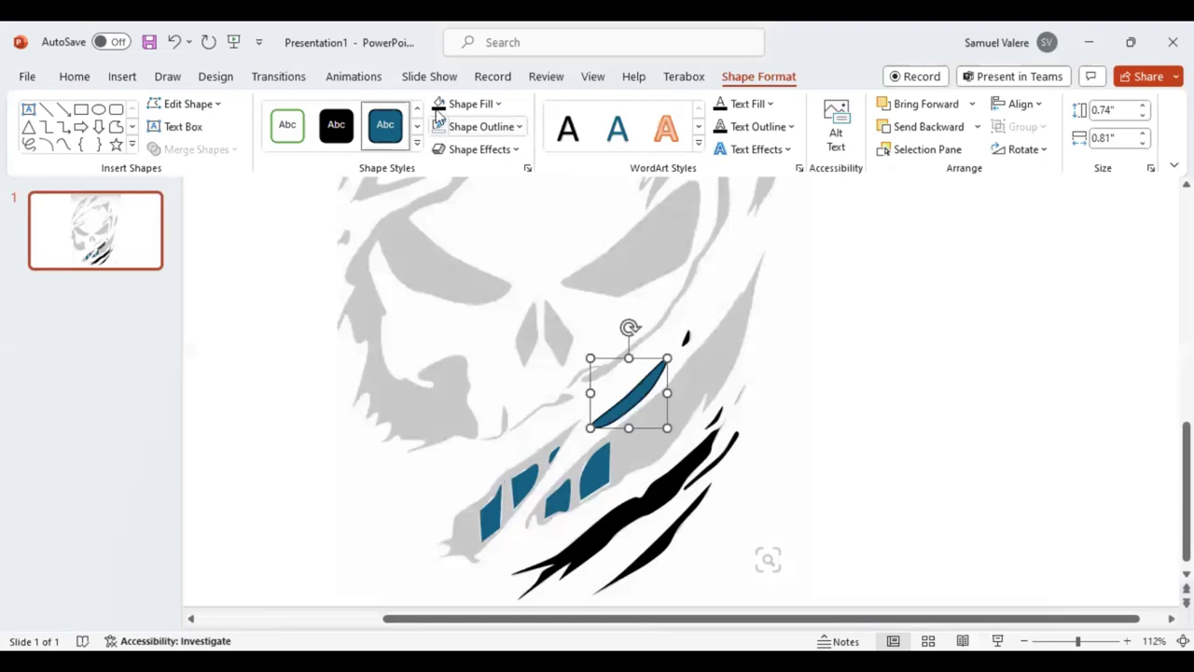
{"action": "left_click", "coordinate": [437, 104]}
{"action": "left_click", "coordinate": [62, 145]}
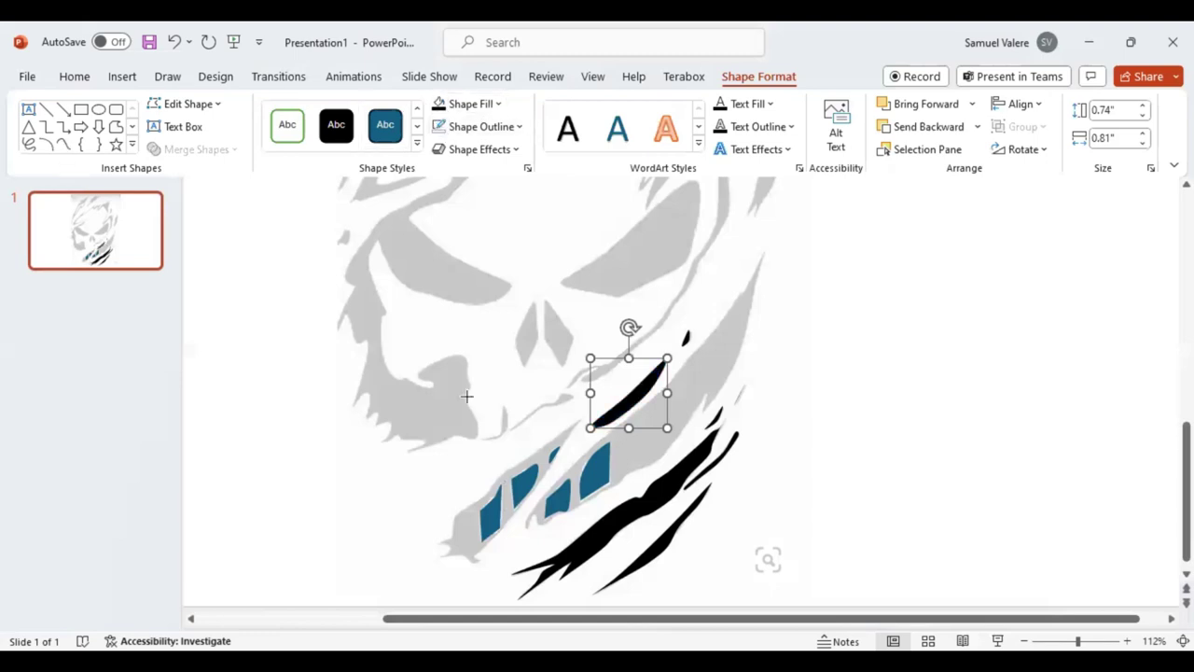
{"action": "left_click", "coordinate": [763, 250]}
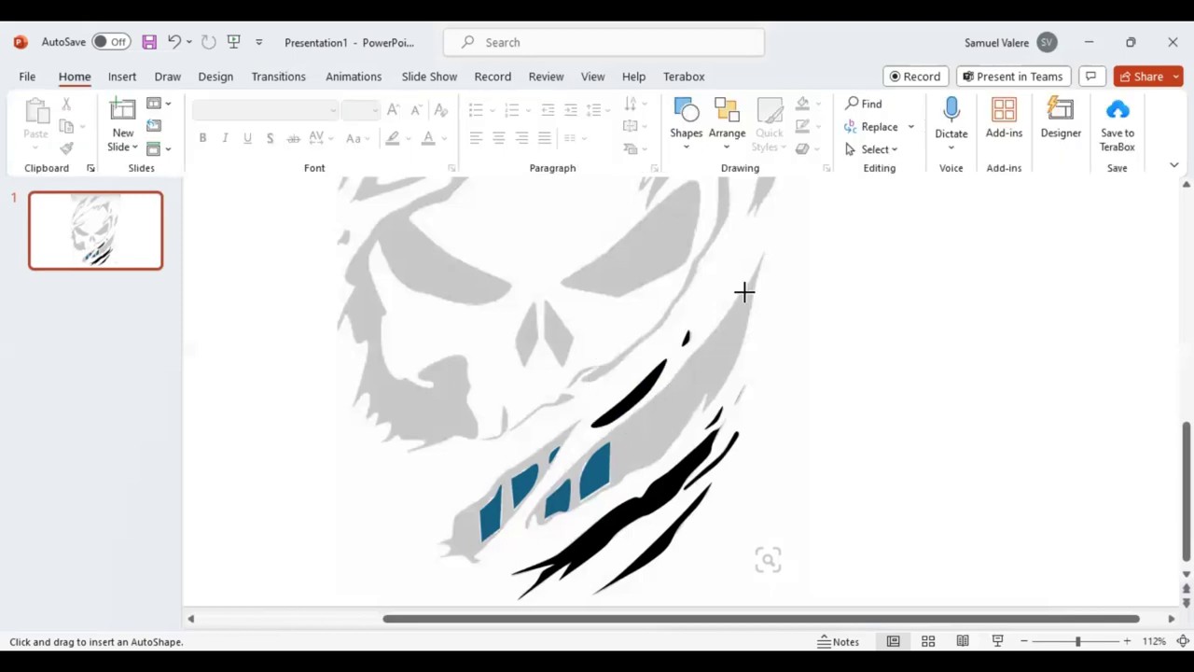
Trace the large claw slash up the skull's right side, fill it black, send it backward
{"action": "left_click", "coordinate": [742, 290]}
{"action": "left_click", "coordinate": [690, 345]}
{"action": "left_click", "coordinate": [657, 391]}
{"action": "left_click", "coordinate": [621, 422]}
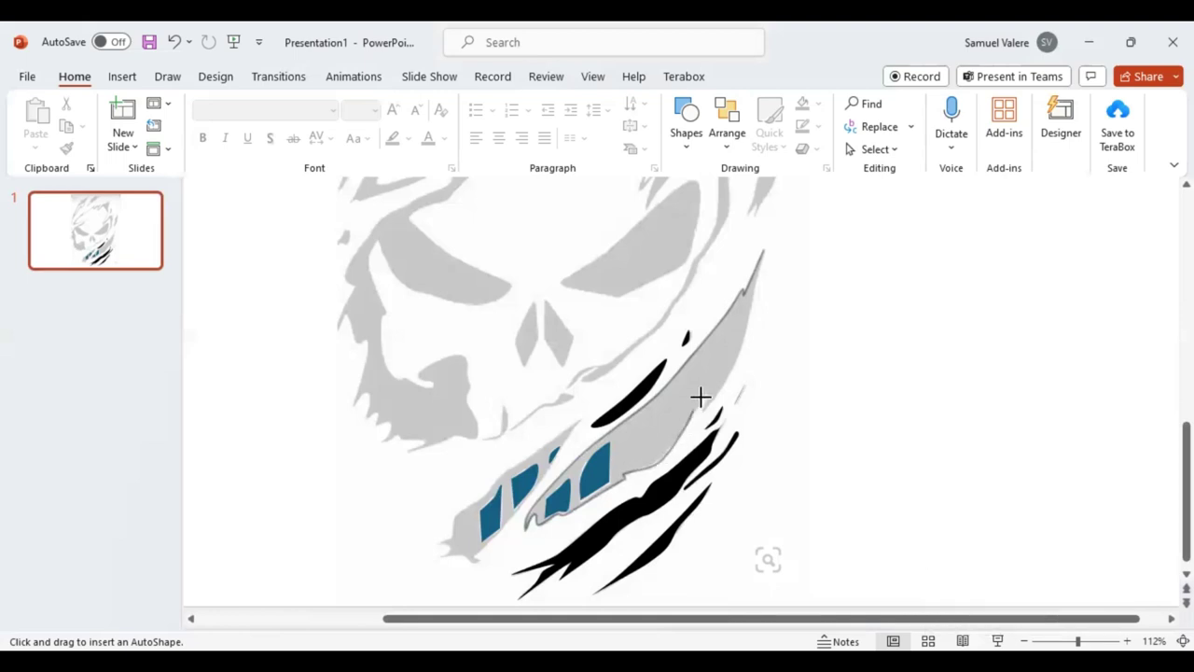
{"action": "left_click", "coordinate": [705, 392]}
{"action": "left_click", "coordinate": [699, 413]}
{"action": "left_click", "coordinate": [763, 248]}
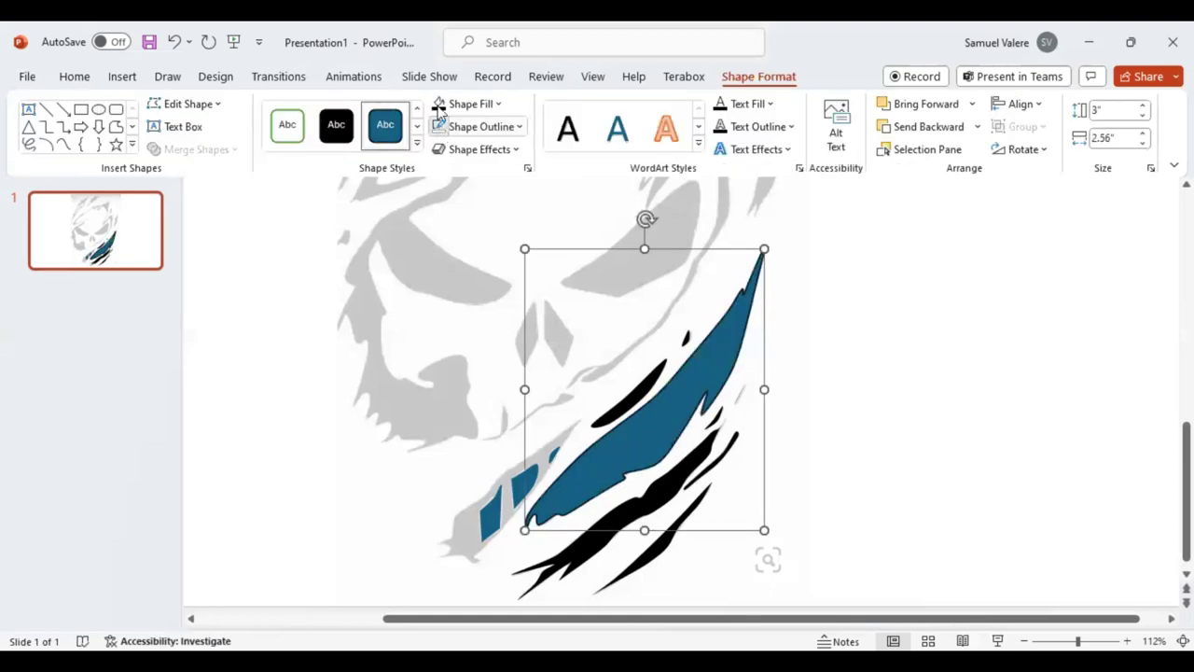
{"action": "left_click", "coordinate": [438, 106]}
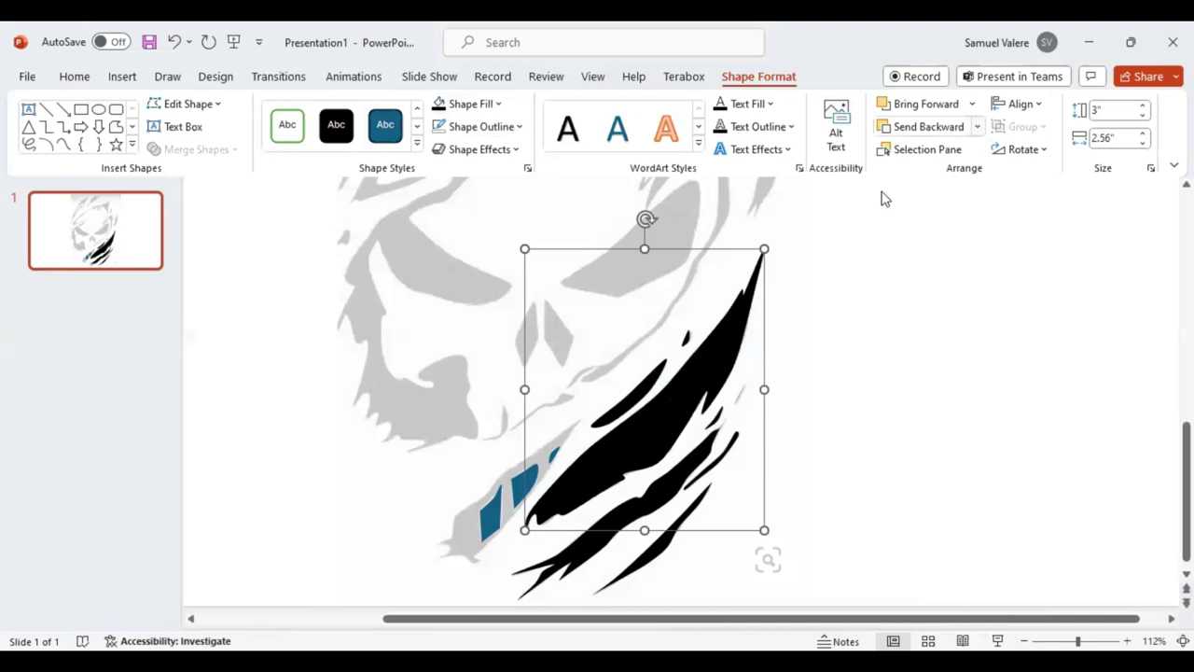
{"action": "left_click", "coordinate": [65, 148]}
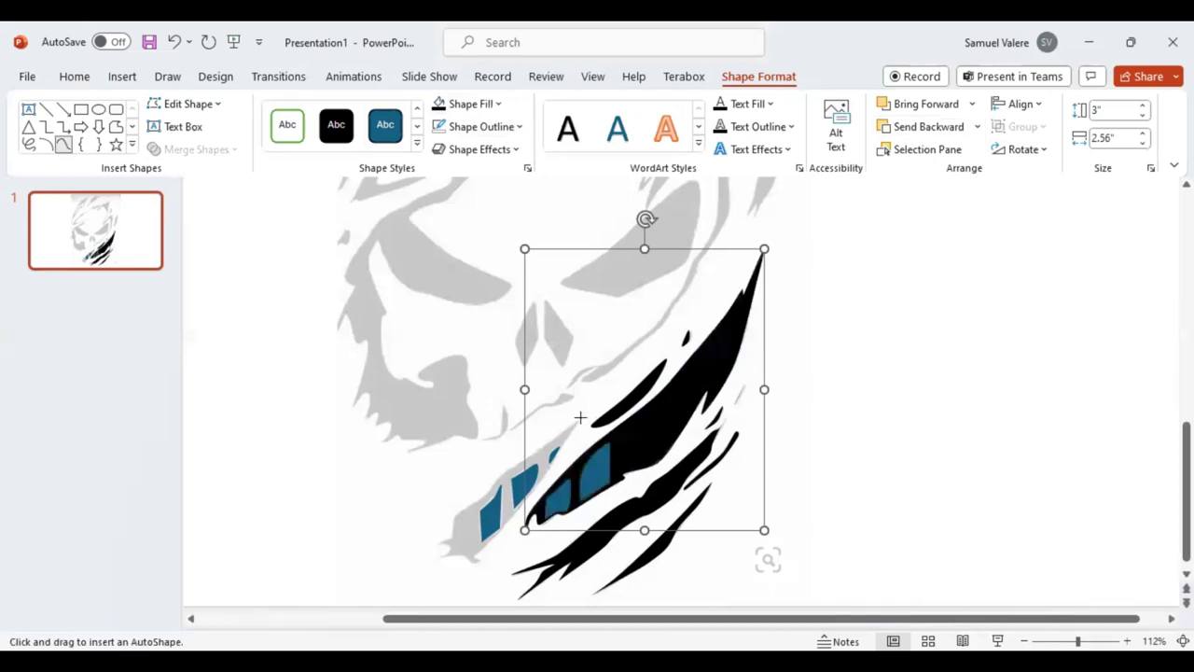
Trace the lower-left slash as a closed freeform and apply the black shape style
{"action": "left_click", "coordinate": [547, 440]}
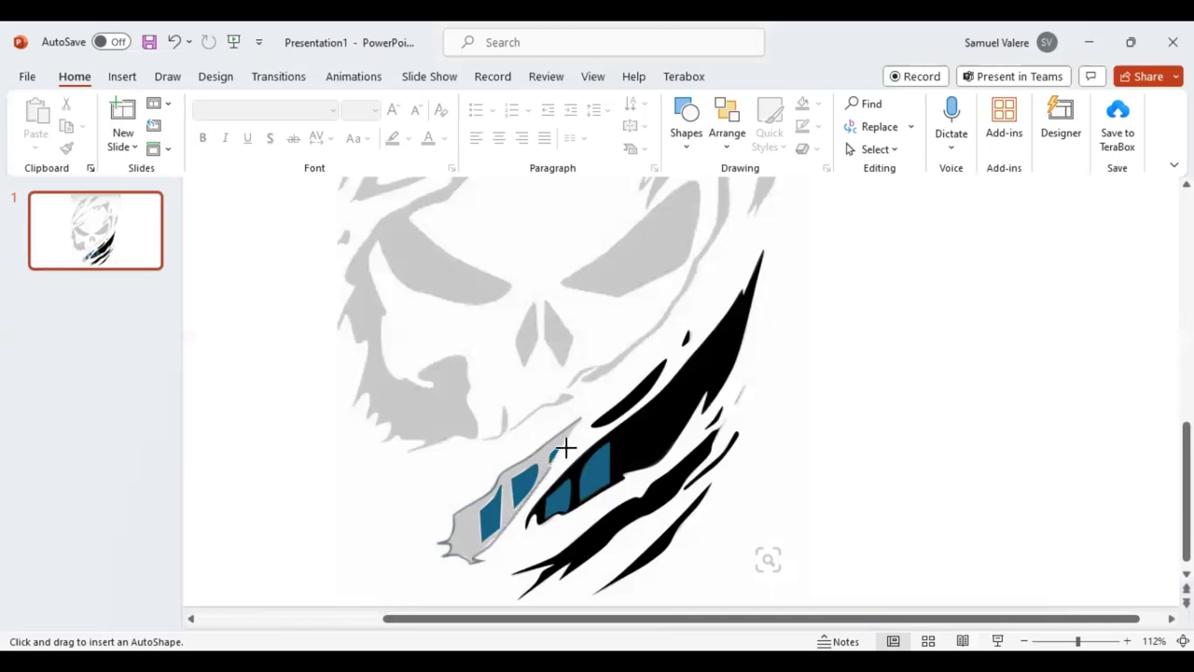
{"action": "left_click", "coordinate": [581, 416]}
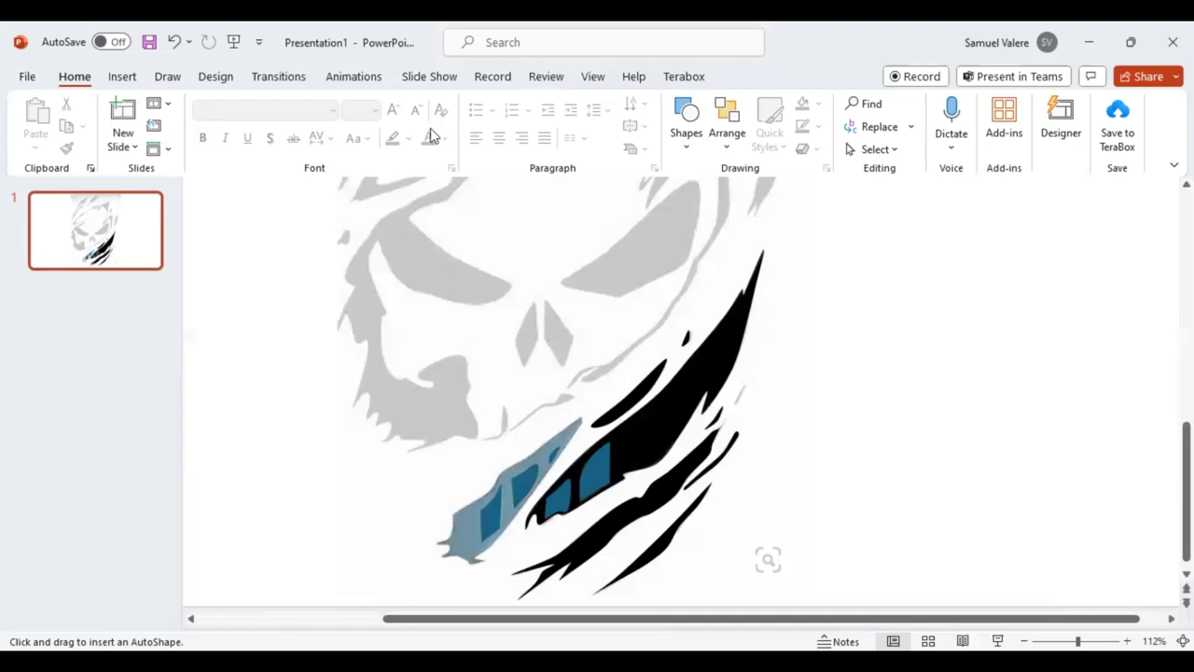
{"action": "left_click", "coordinate": [968, 128]}
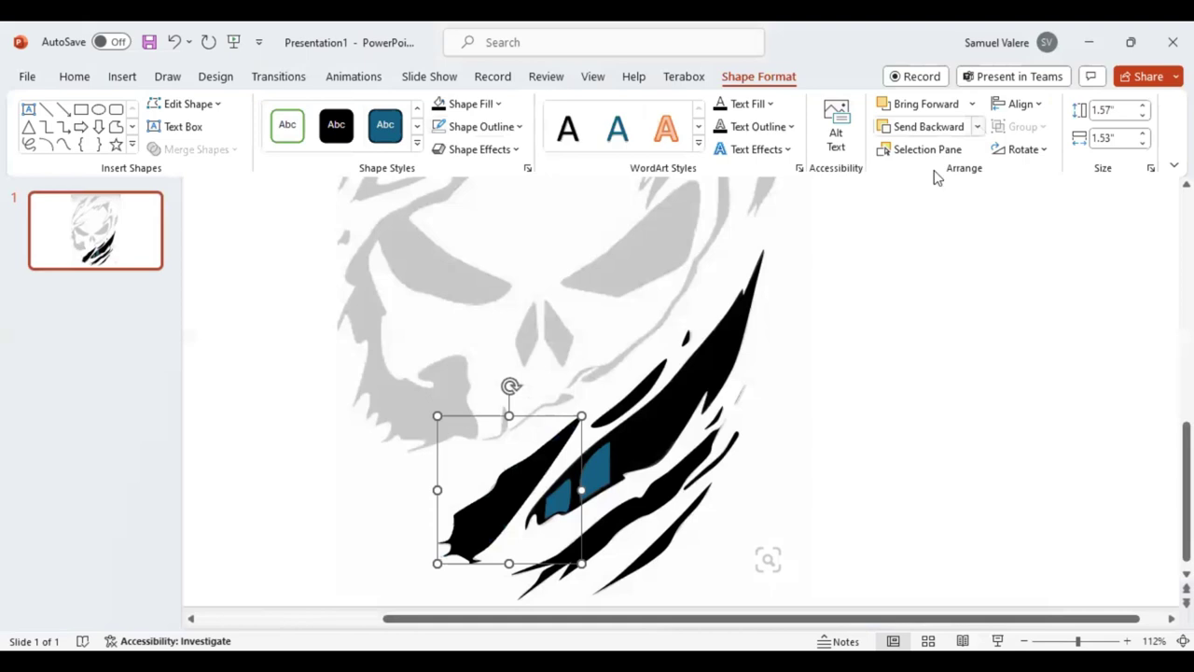
Send the lower-left slash behind the blue panels and draw a small black hook beside the mouth
{"action": "left_click", "coordinate": [63, 145]}
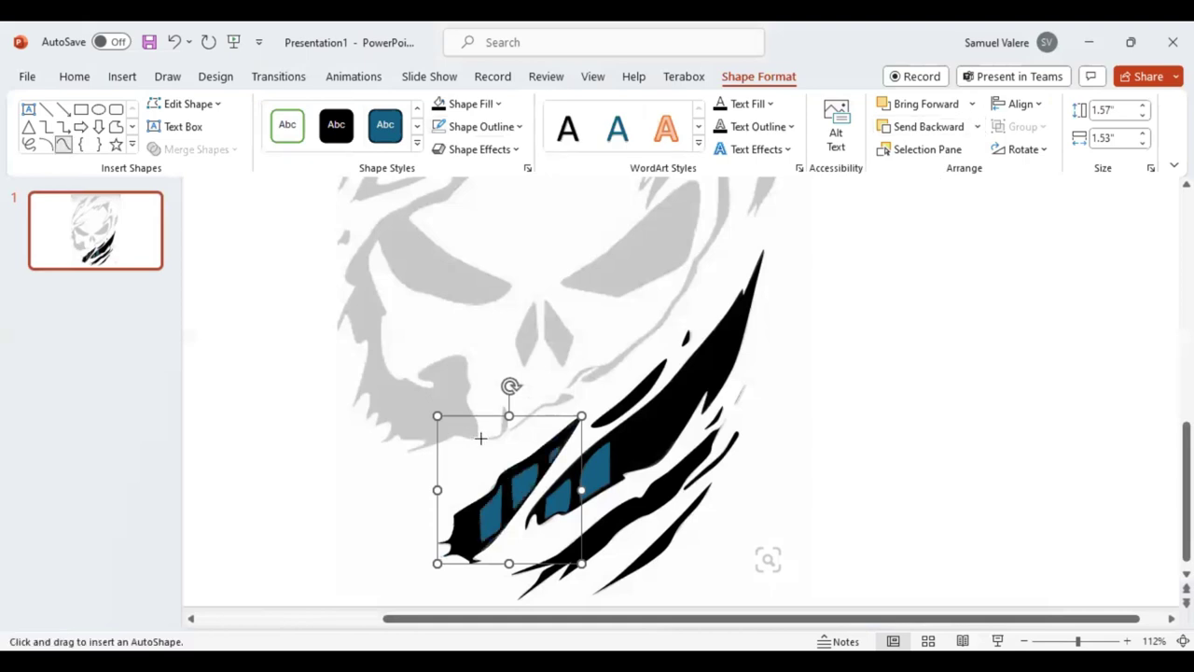
{"action": "left_click", "coordinate": [499, 433]}
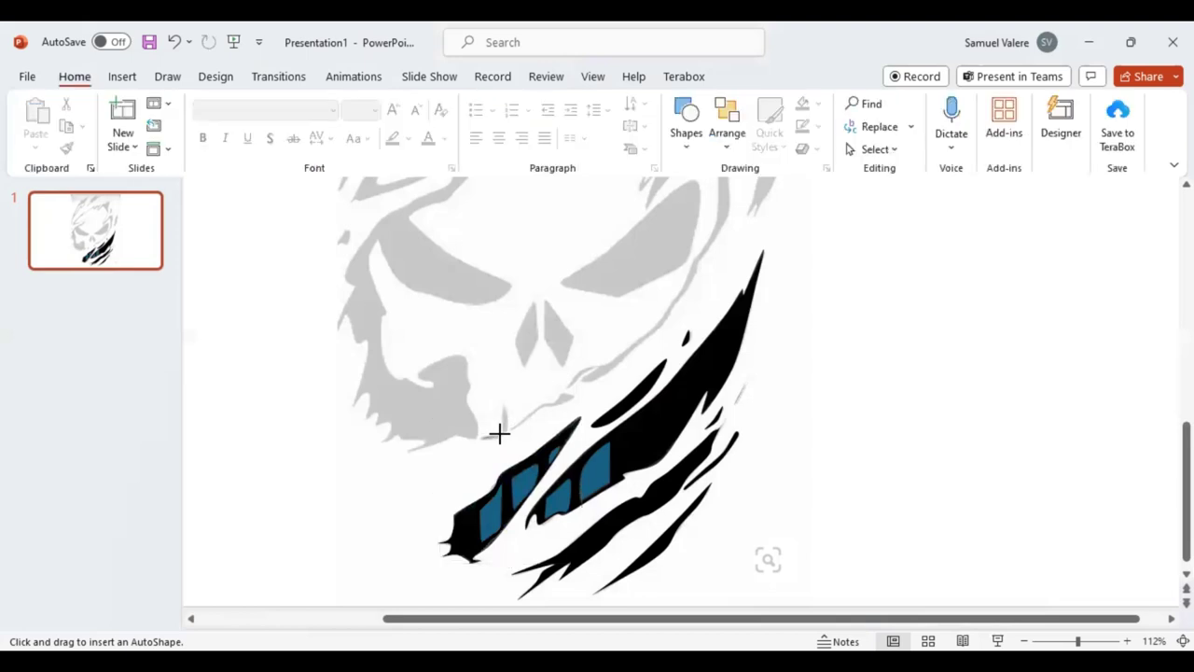
{"action": "left_click", "coordinate": [501, 411]}
{"action": "left_click", "coordinate": [502, 406]}
{"action": "left_click", "coordinate": [482, 435]}
{"action": "key", "text": "Escape"}
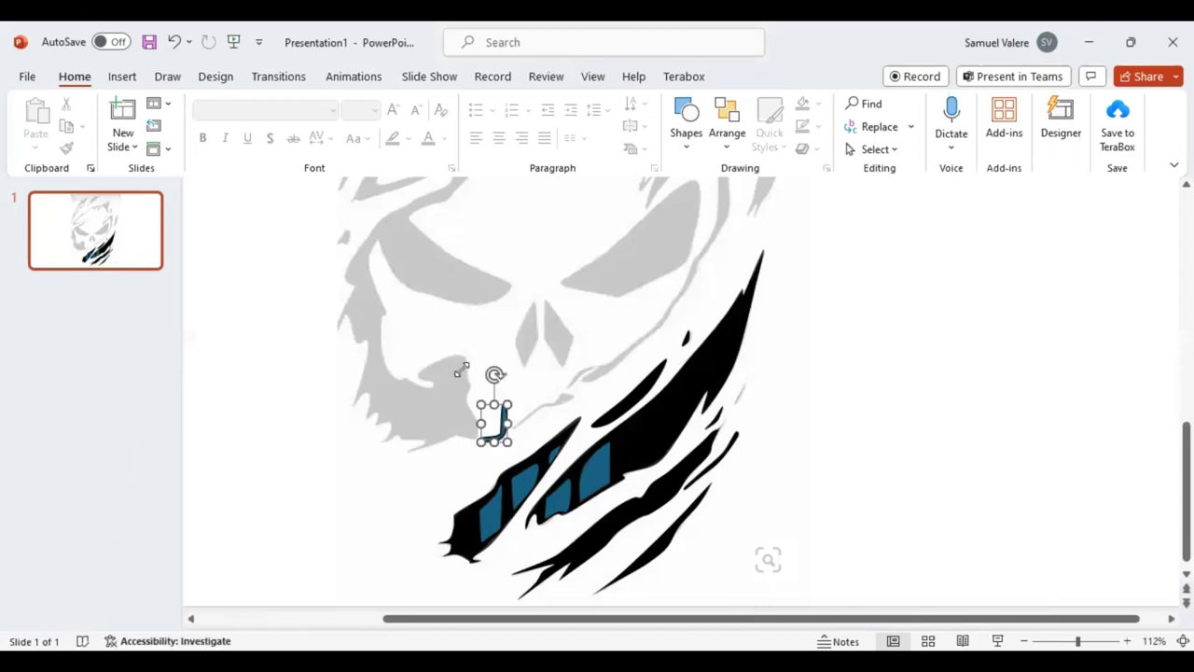
{"action": "left_click", "coordinate": [438, 104]}
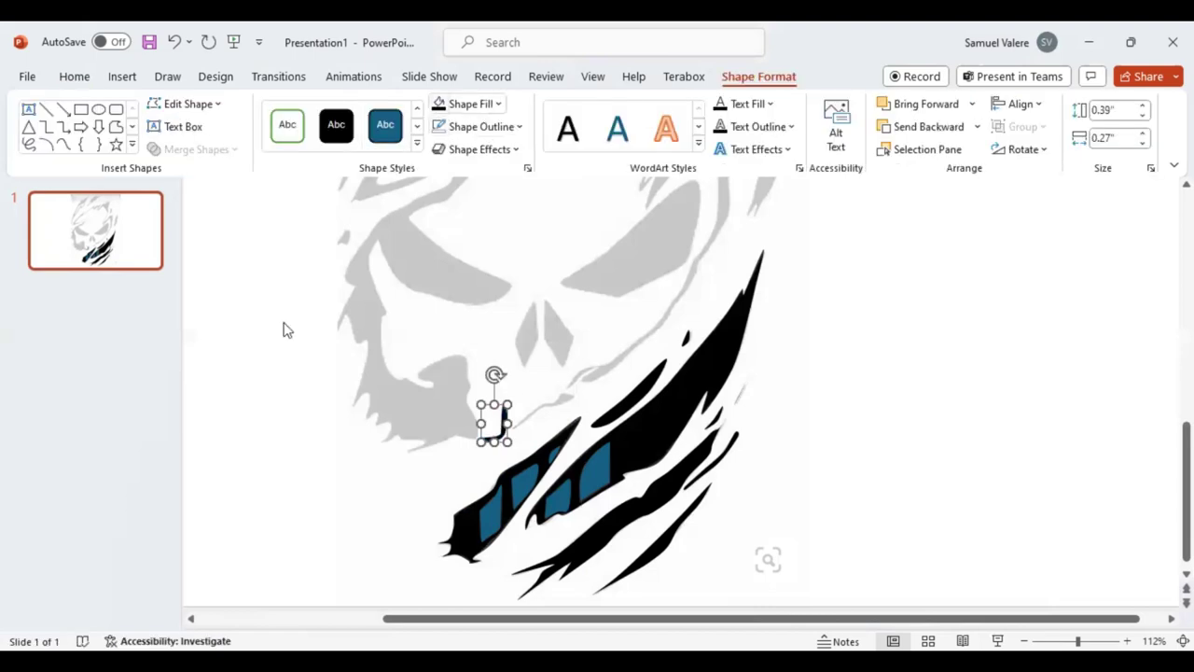
{"action": "left_click", "coordinate": [64, 144]}
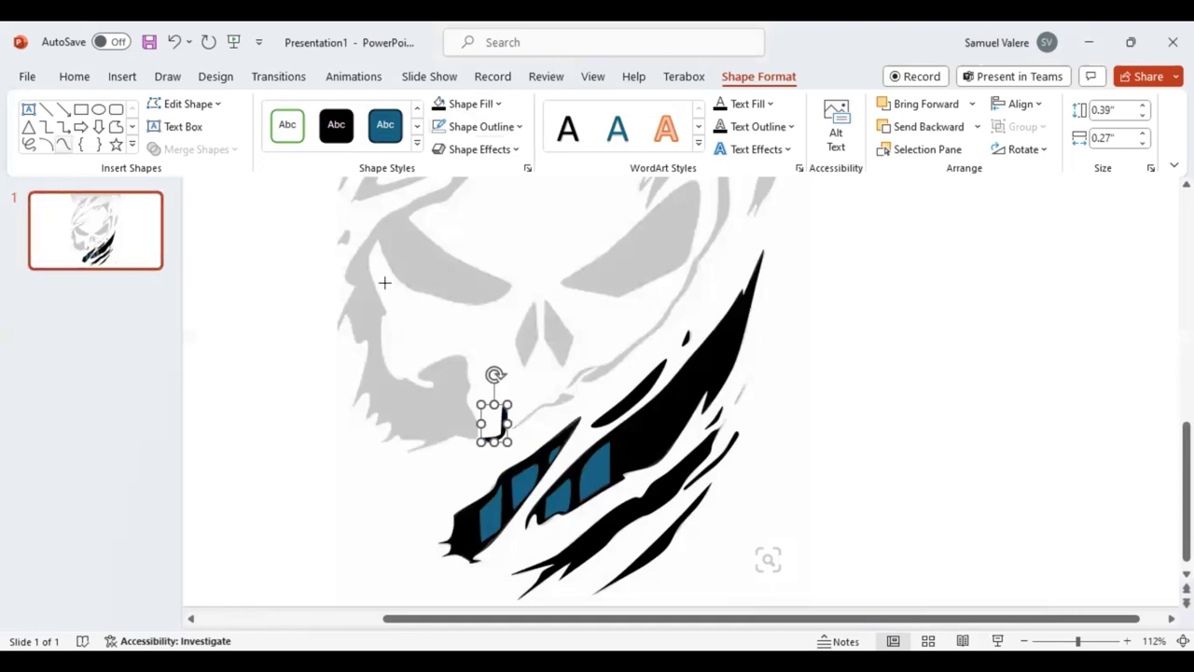
Trace the left nose hole as a slim diamond and fill it black
{"action": "left_click", "coordinate": [532, 301]}
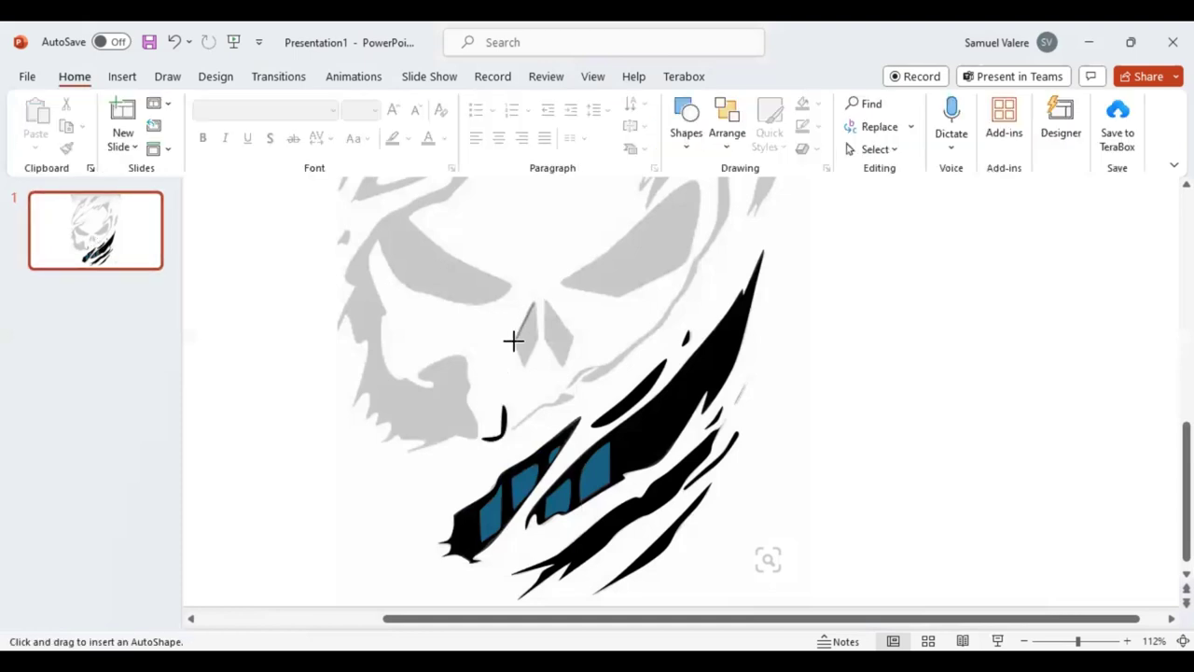
{"action": "left_click", "coordinate": [516, 343]}
{"action": "left_click", "coordinate": [523, 368]}
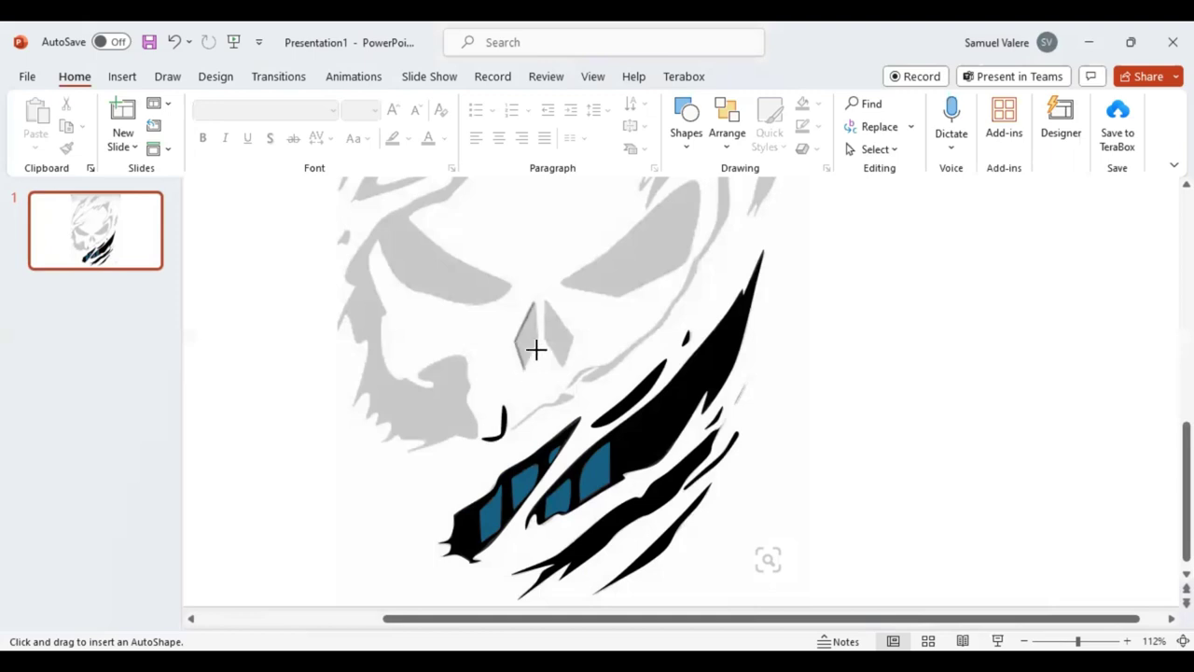
{"action": "left_click", "coordinate": [533, 302]}
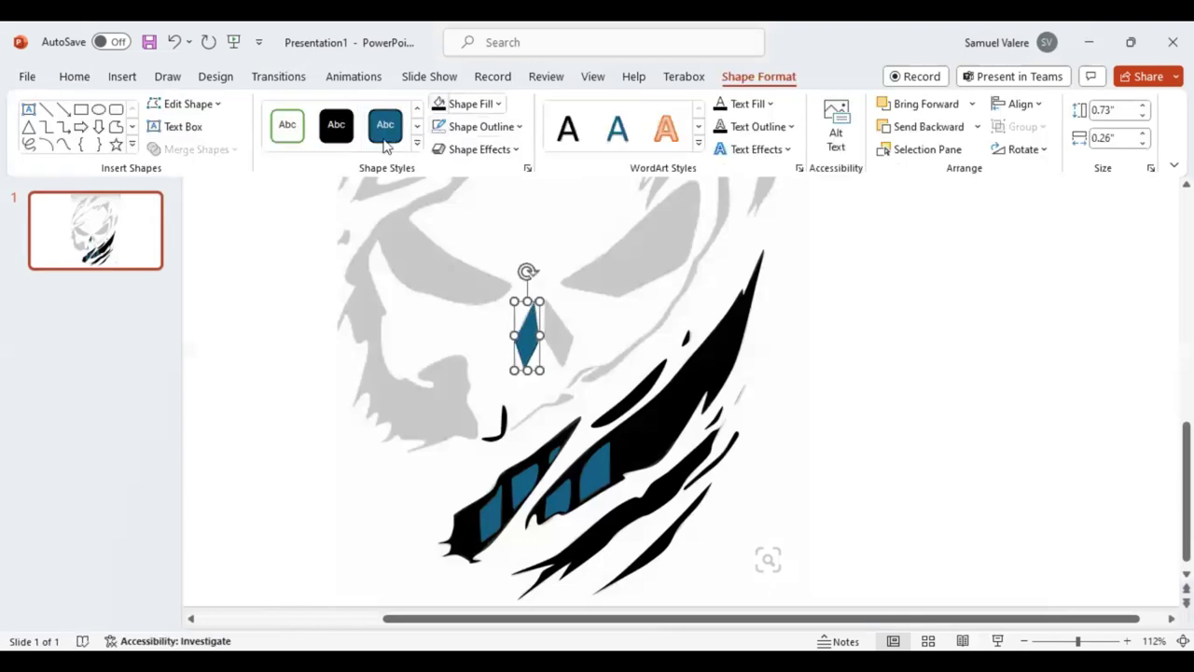
{"action": "left_click", "coordinate": [62, 145]}
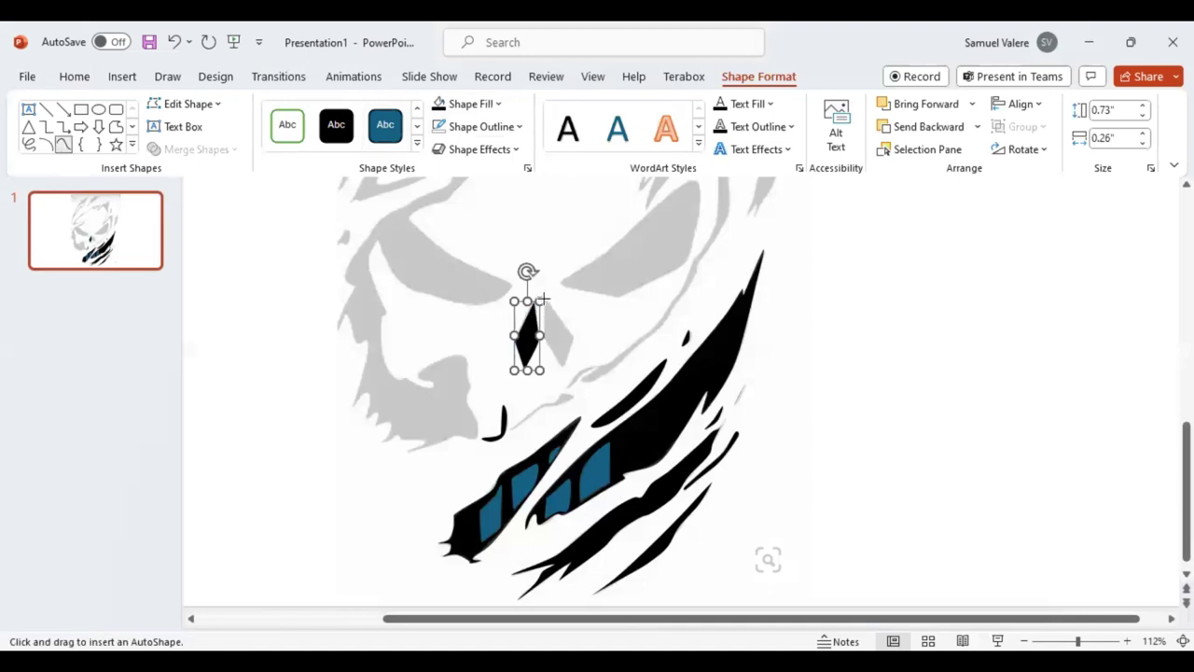
Trace the right nose hole as a matching solid black diamond
{"action": "left_click", "coordinate": [542, 300]}
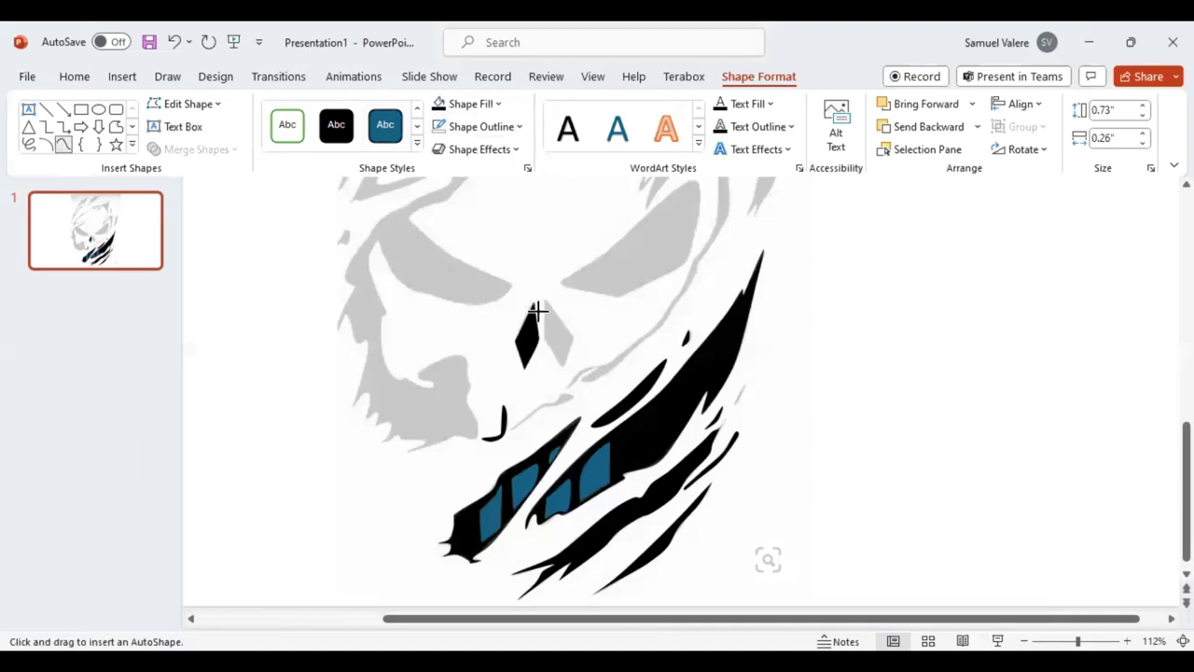
{"action": "left_click", "coordinate": [560, 368]}
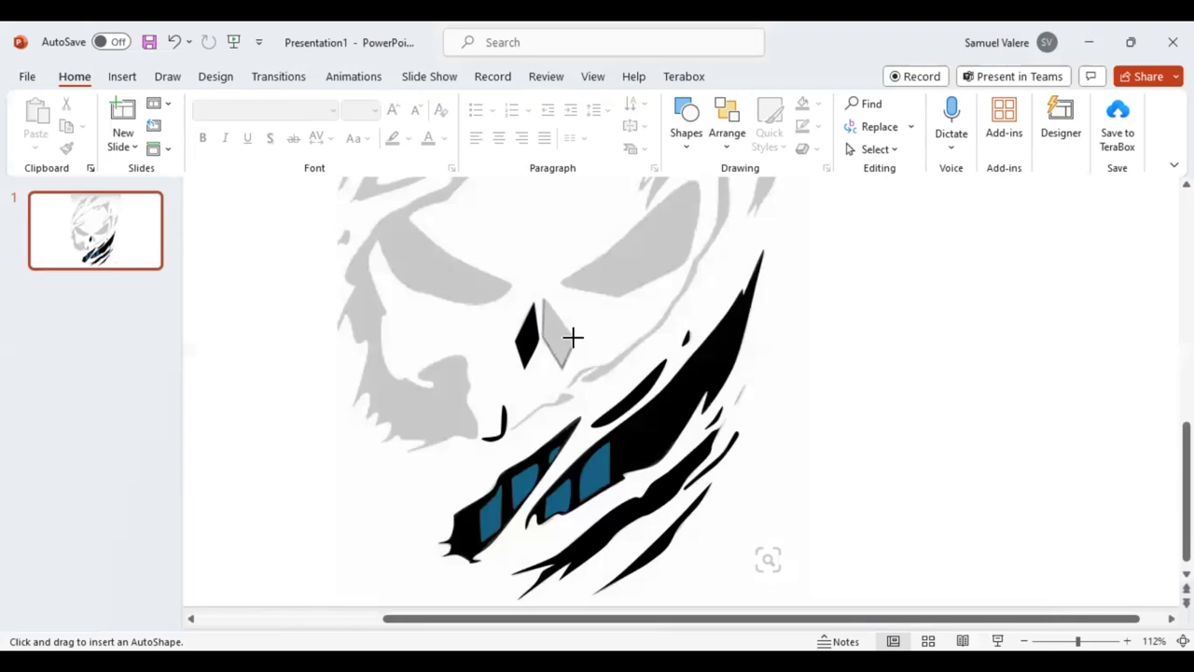
{"action": "left_click", "coordinate": [545, 296]}
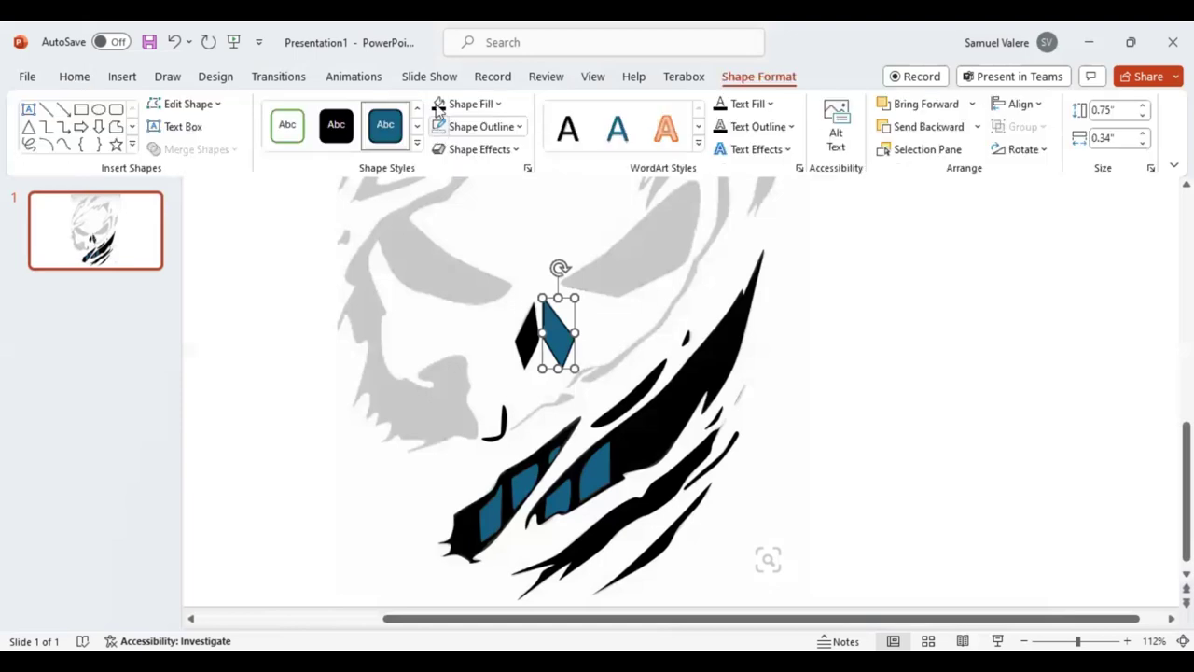
{"action": "left_click", "coordinate": [438, 104]}
{"action": "left_click", "coordinate": [62, 144]}
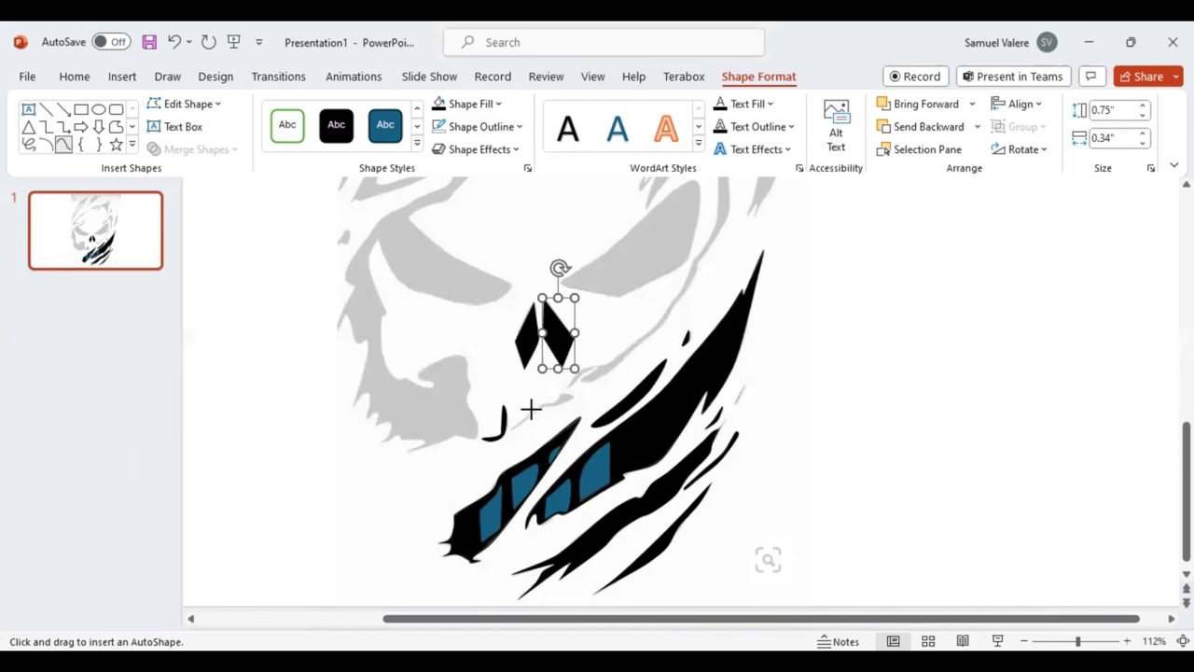
{"action": "left_click", "coordinate": [531, 407]}
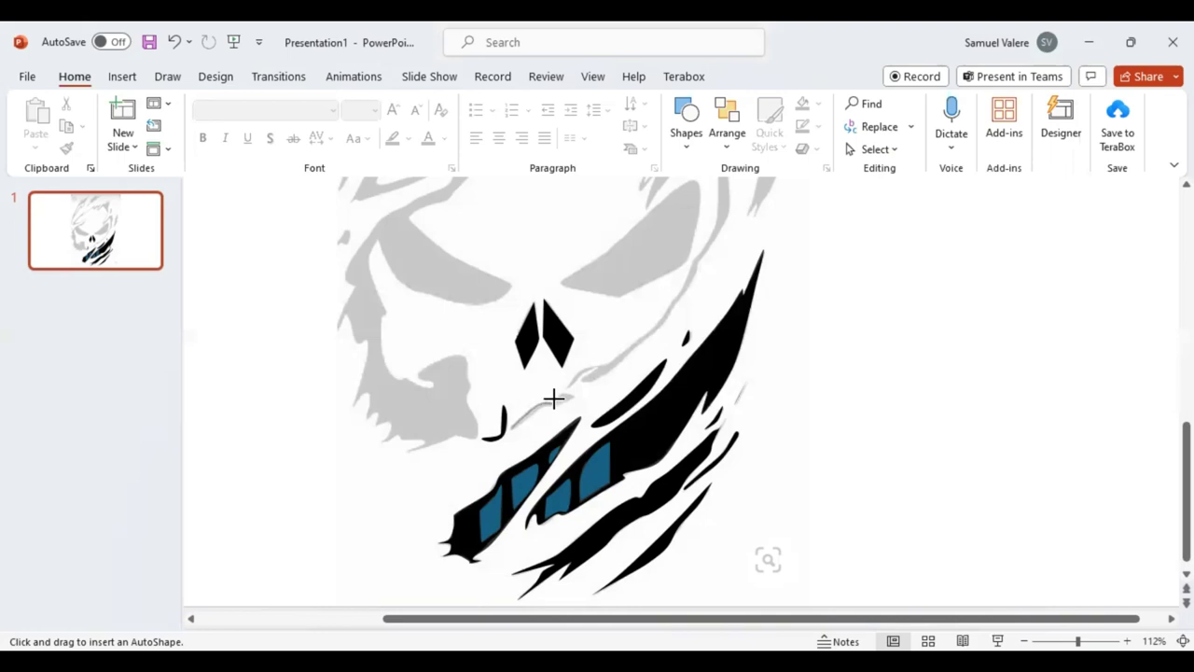
Complete the thin black curved stroke tracing the crack just below the nose
{"action": "left_click", "coordinate": [558, 397]}
{"action": "left_click", "coordinate": [511, 428]}
{"action": "key", "text": "Escape"}
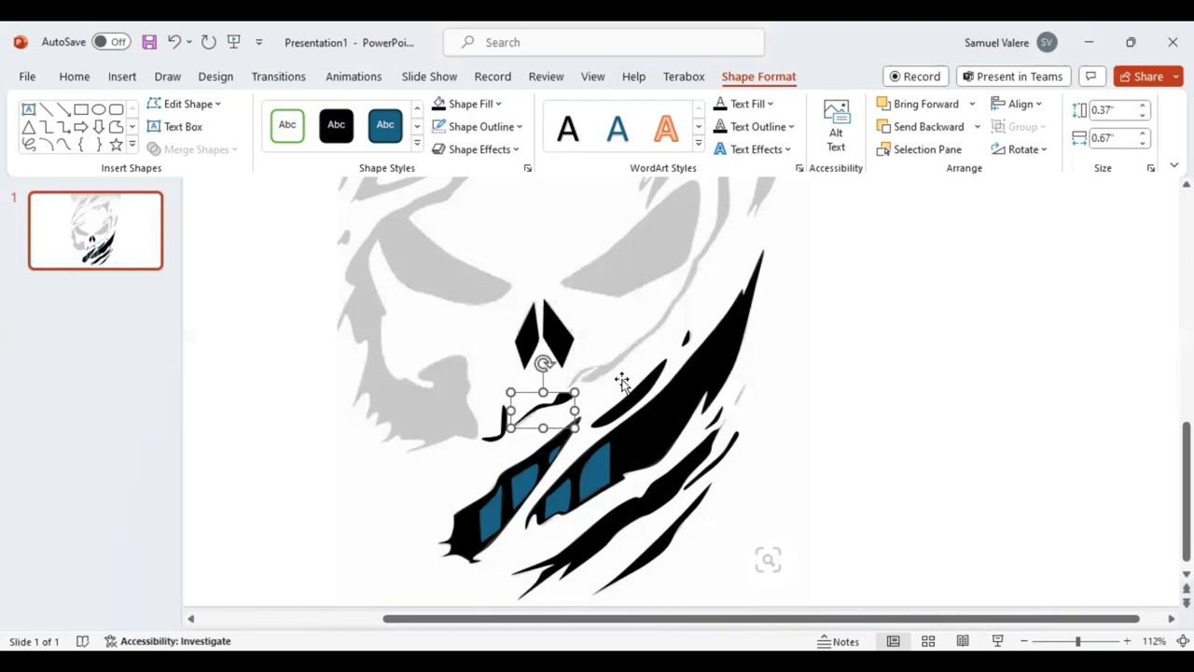
{"action": "scroll", "coordinate": [621, 381], "scroll_direction": "up", "scroll_amount": 2}
{"action": "scroll", "coordinate": [613, 383], "scroll_direction": "up", "scroll_amount": 1}
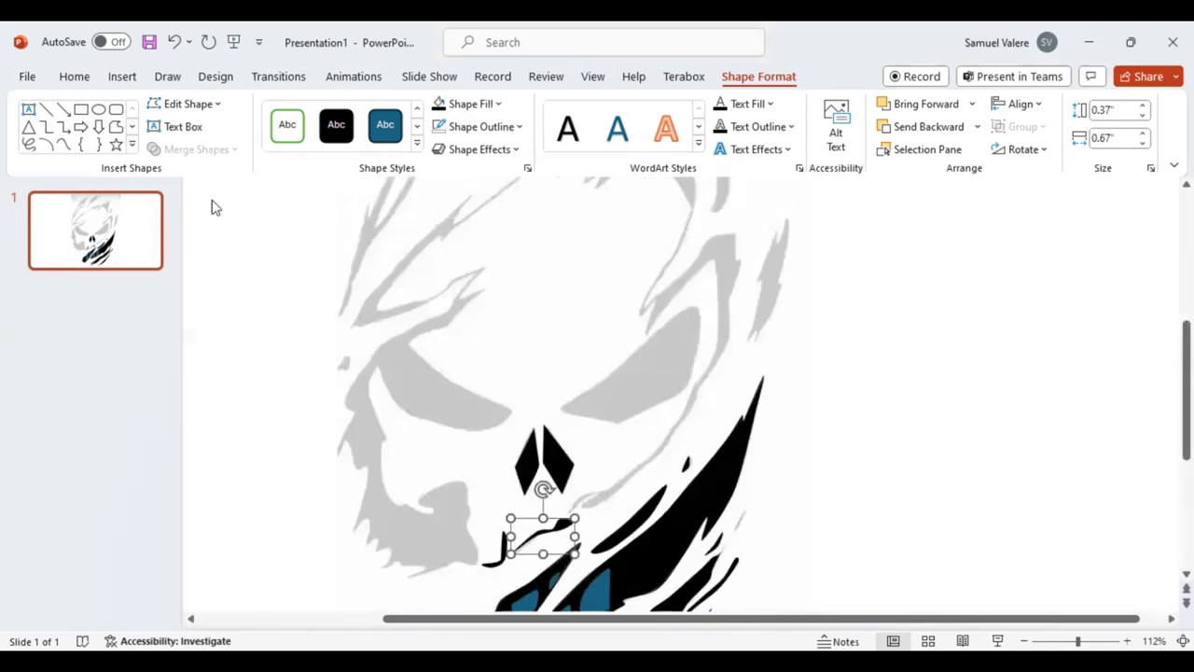
{"action": "left_click", "coordinate": [64, 145]}
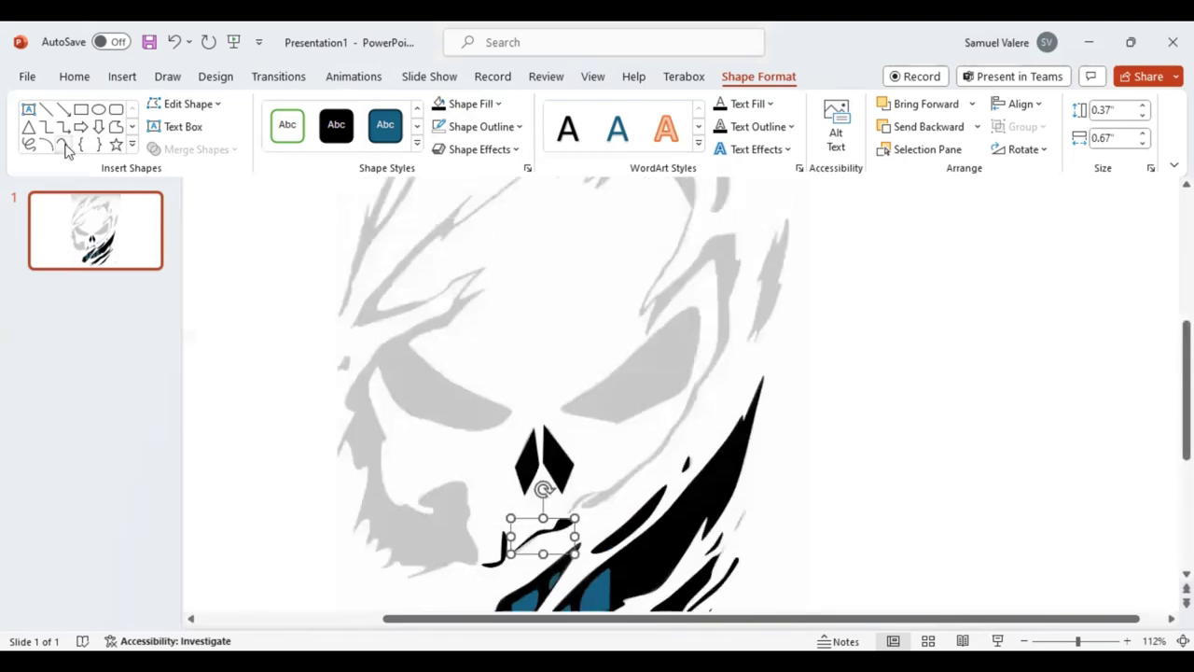
{"action": "left_click", "coordinate": [342, 360]}
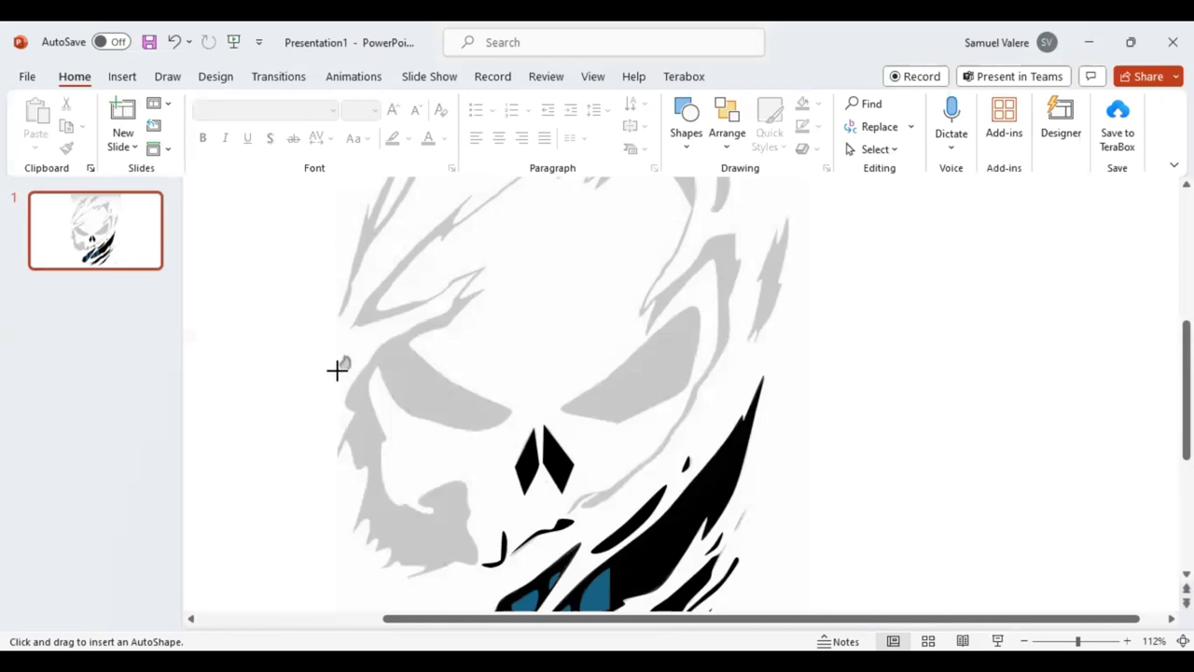
Draw a small spot on the skull's left edge
{"action": "left_click_drag", "start_coordinate": [337, 370], "coordinate": [350, 357]}
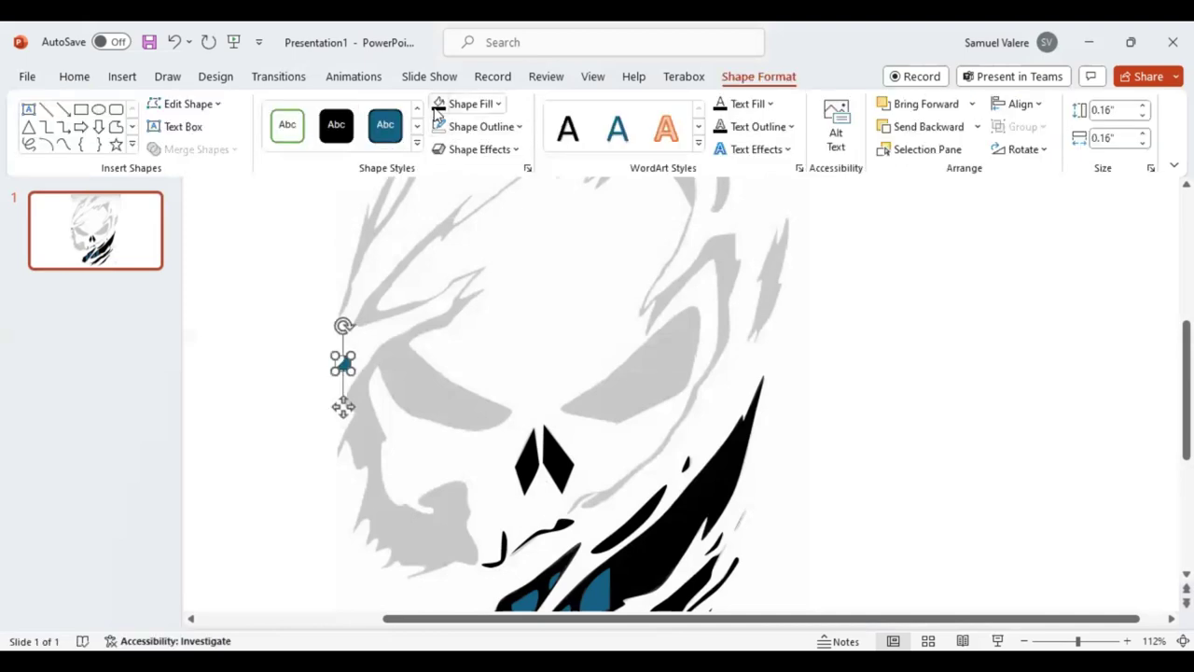
{"action": "left_click", "coordinate": [66, 146]}
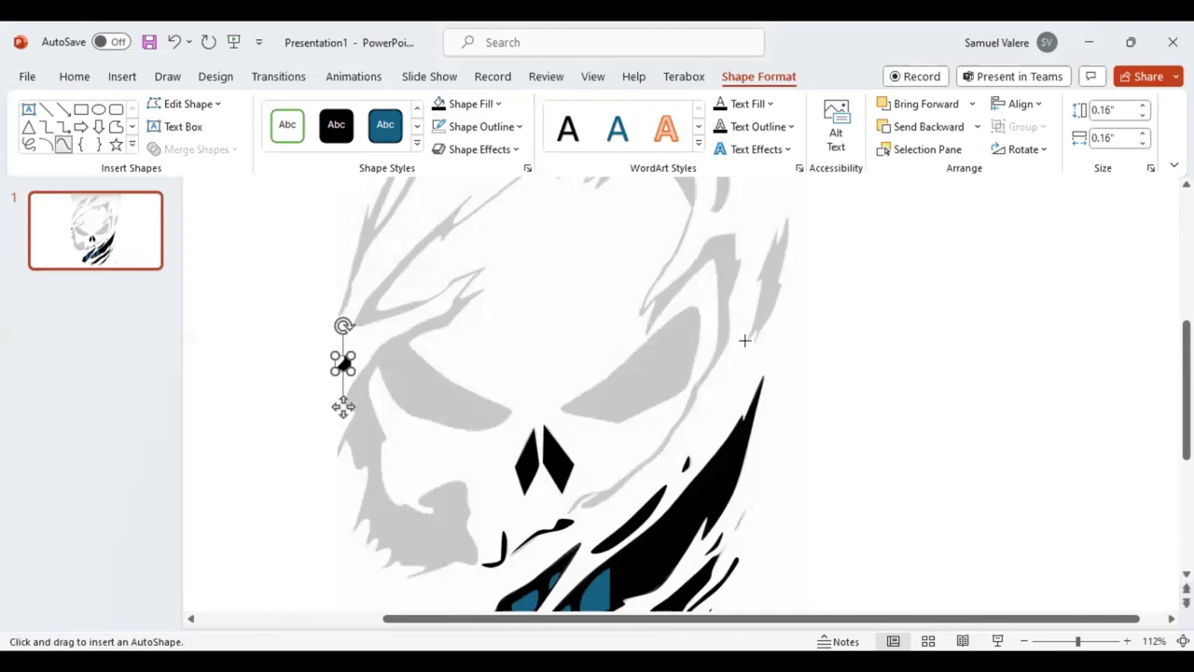
{"action": "key", "text": "Escape"}
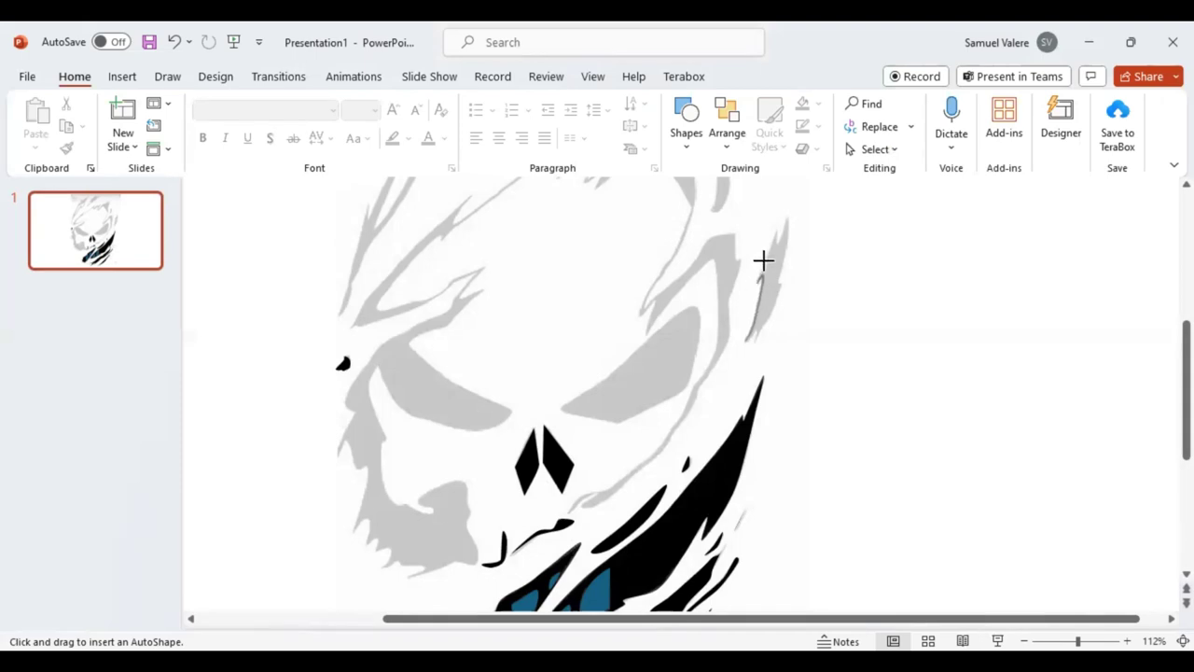
Trace the jagged upper-right sliver with no outline and solid black fill
{"action": "mouse_move", "coordinate": [757, 281]}
{"action": "left_mouse_down"}
{"action": "mouse_move", "coordinate": [775, 225]}
{"action": "mouse_move", "coordinate": [779, 236]}
{"action": "left_mouse_up"}
{"action": "mouse_move", "coordinate": [779, 236]}
{"action": "left_mouse_down"}
{"action": "mouse_move", "coordinate": [785, 216]}
{"action": "mouse_move", "coordinate": [782, 283]}
{"action": "mouse_move", "coordinate": [746, 340]}
{"action": "left_mouse_up"}
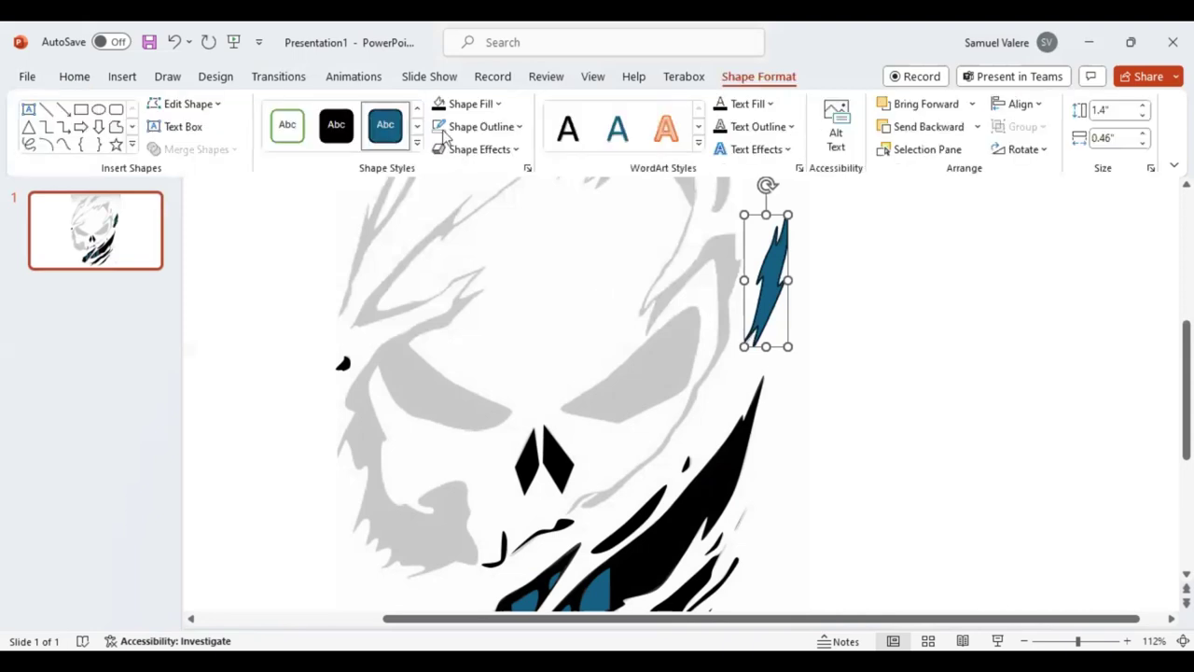
{"action": "left_click", "coordinate": [442, 128]}
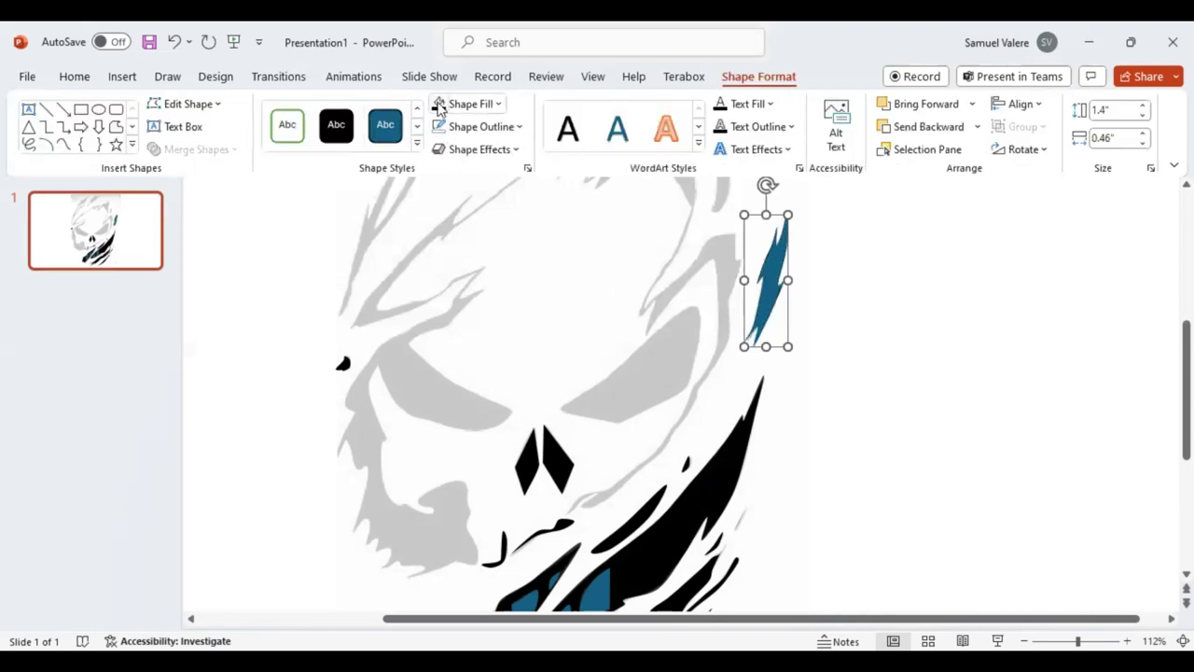
{"action": "left_click", "coordinate": [440, 107]}
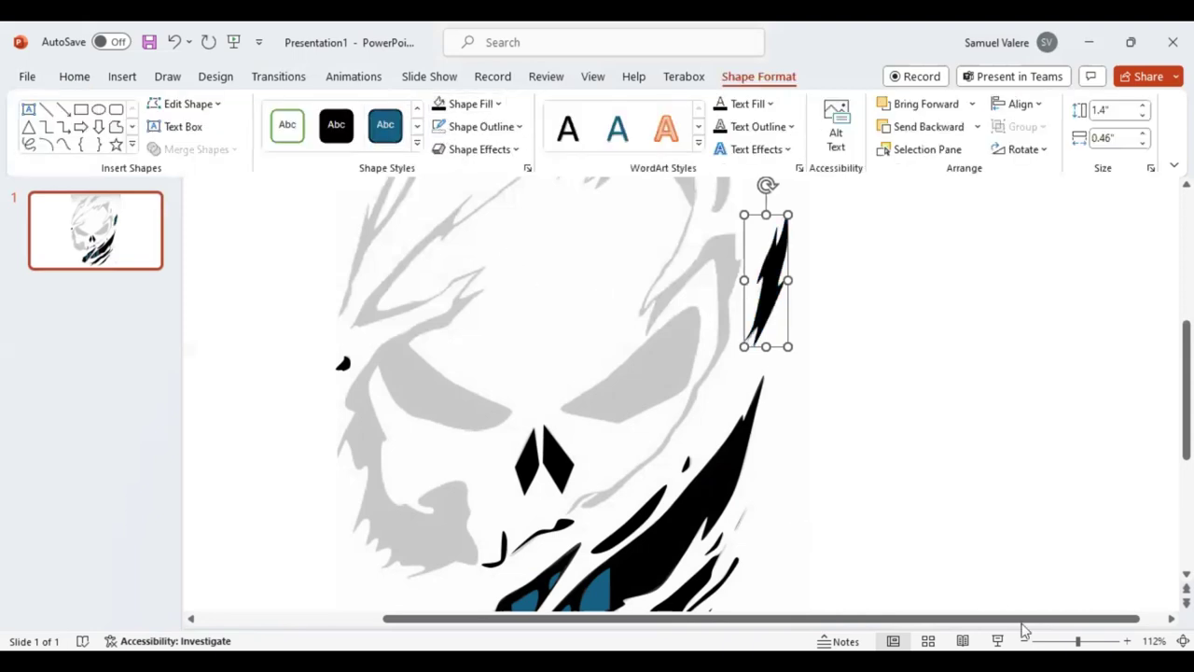
Trace a small black teardrop flame just above the upper-right sliver
{"action": "scroll", "coordinate": [941, 575], "scroll_direction": "down", "scroll_amount": 2}
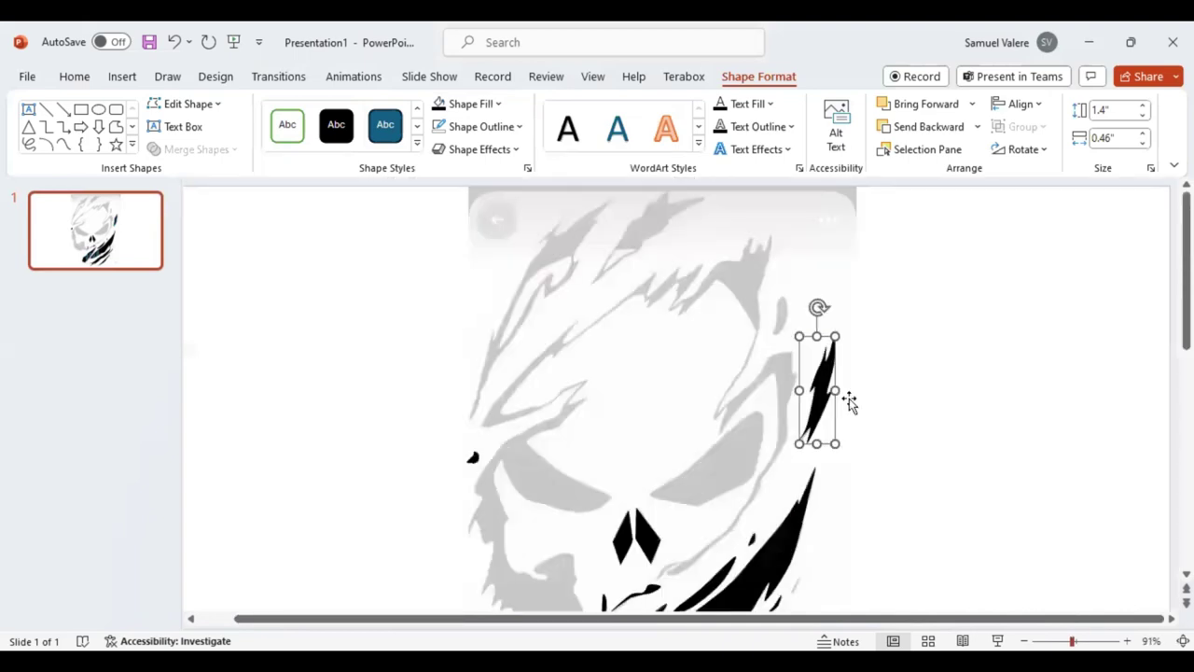
{"action": "left_click", "coordinate": [62, 145]}
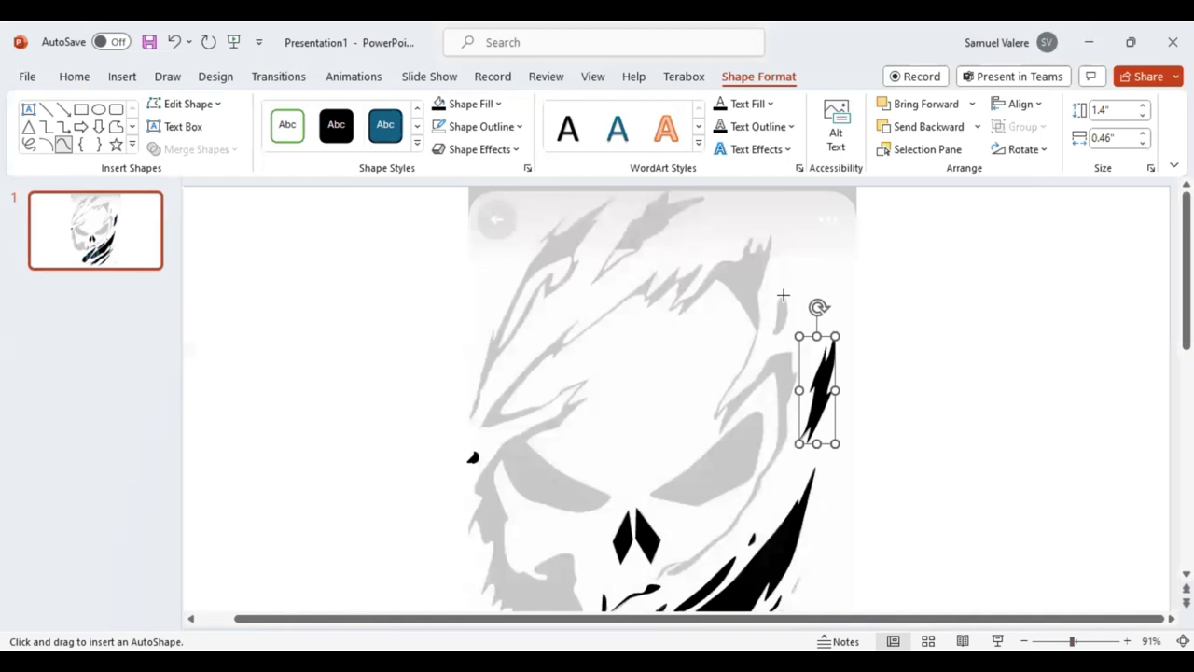
{"action": "left_click", "coordinate": [783, 295]}
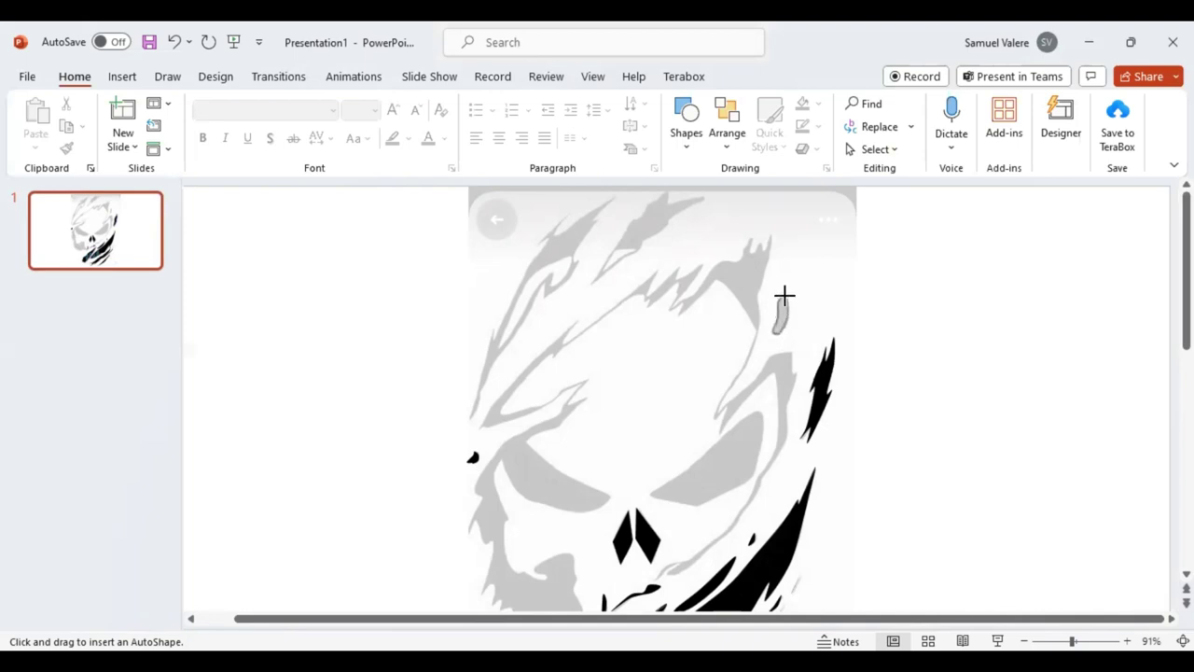
{"action": "left_click", "coordinate": [781, 296]}
{"action": "key", "text": "Escape"}
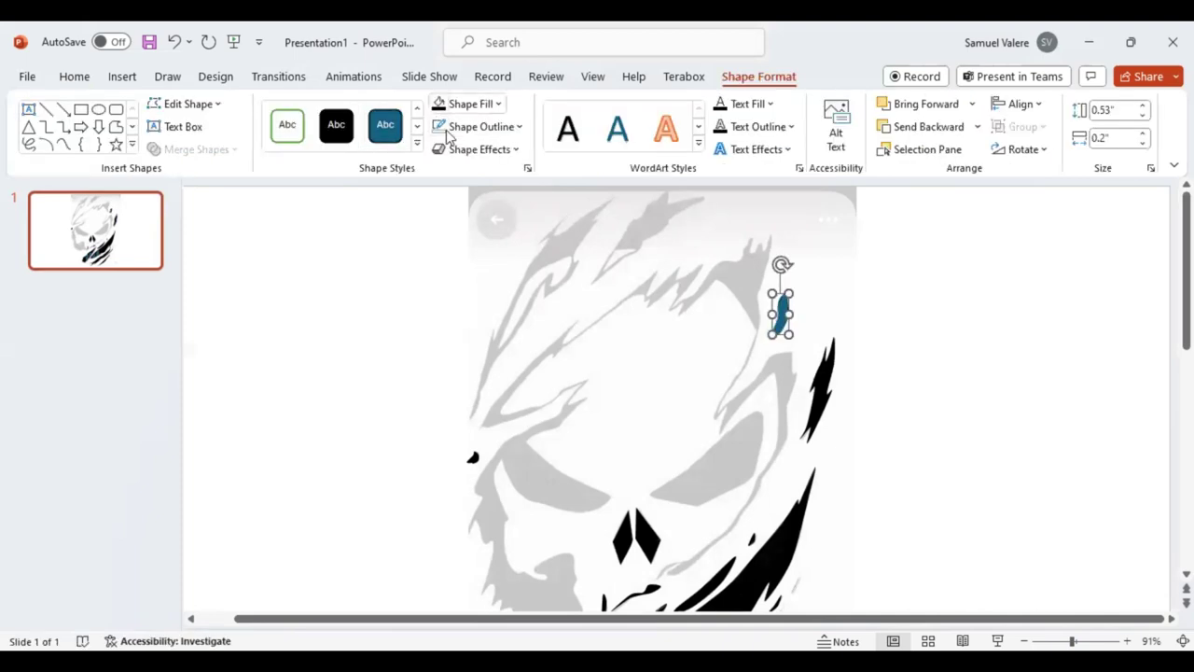
{"action": "left_click", "coordinate": [448, 135]}
{"action": "left_click", "coordinate": [62, 144]}
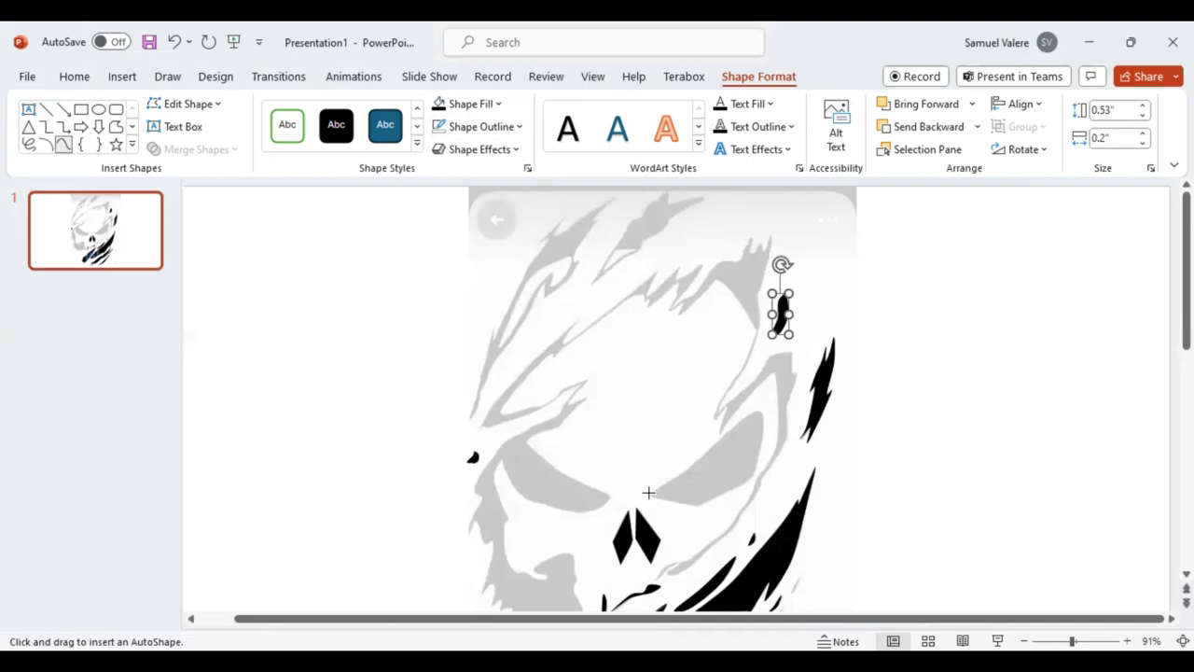
{"action": "key", "text": "Escape"}
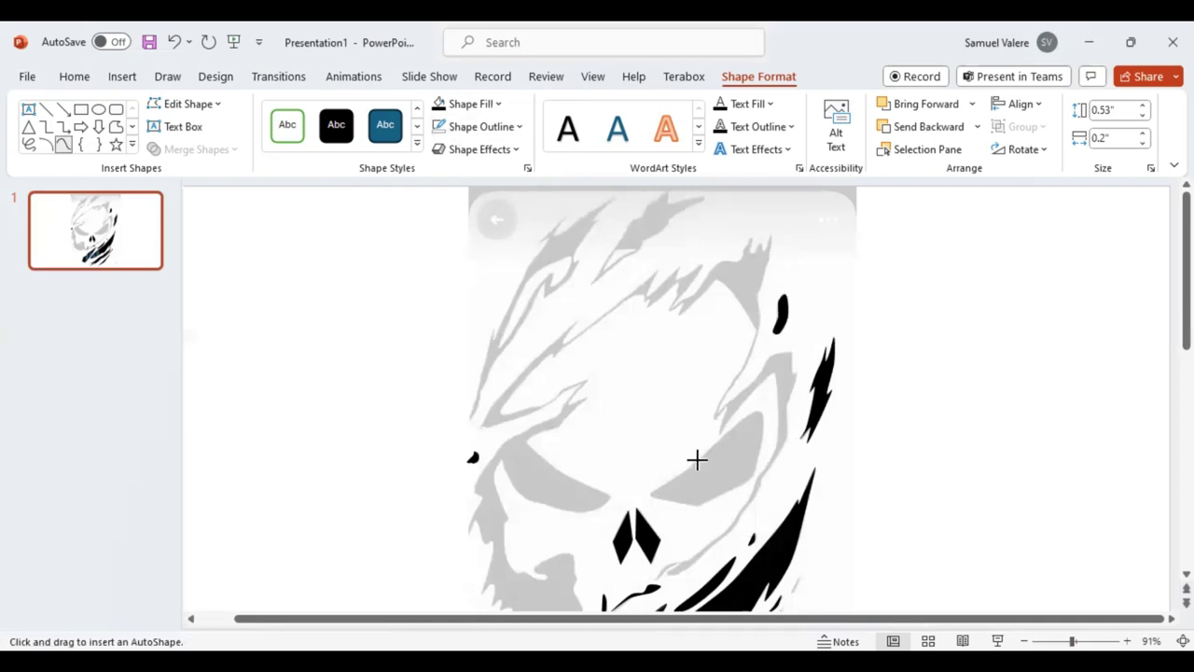
{"action": "left_click", "coordinate": [697, 459]}
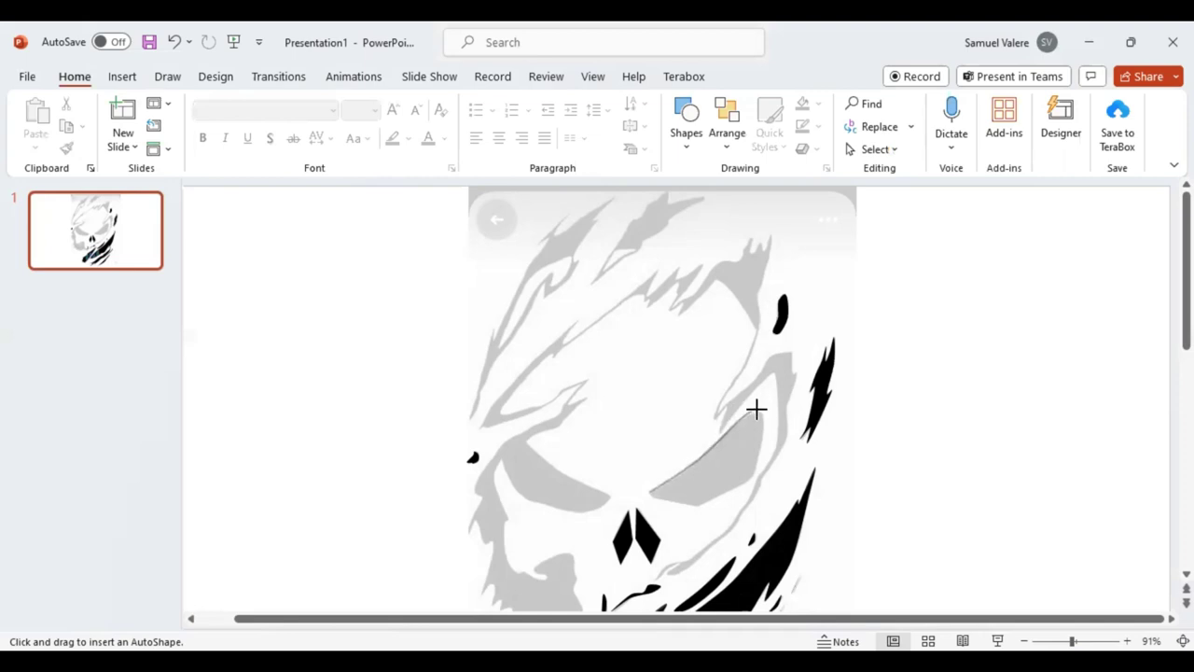
Trace the right eye socket as a closed freeform filled solid black
{"action": "left_click", "coordinate": [759, 409]}
{"action": "mouse_move", "coordinate": [728, 490]}
{"action": "left_mouse_down"}
{"action": "mouse_move", "coordinate": [669, 503]}
{"action": "mouse_move", "coordinate": [646, 492]}
{"action": "left_mouse_up"}
{"action": "left_click", "coordinate": [647, 492]}
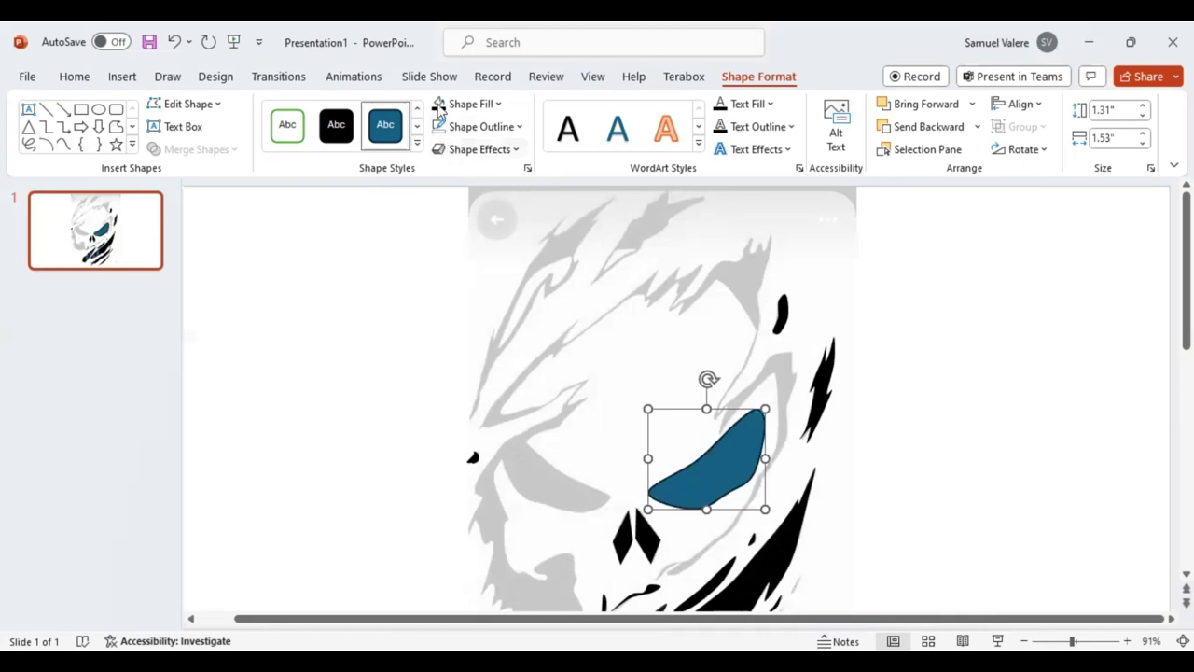
{"action": "left_click", "coordinate": [438, 103]}
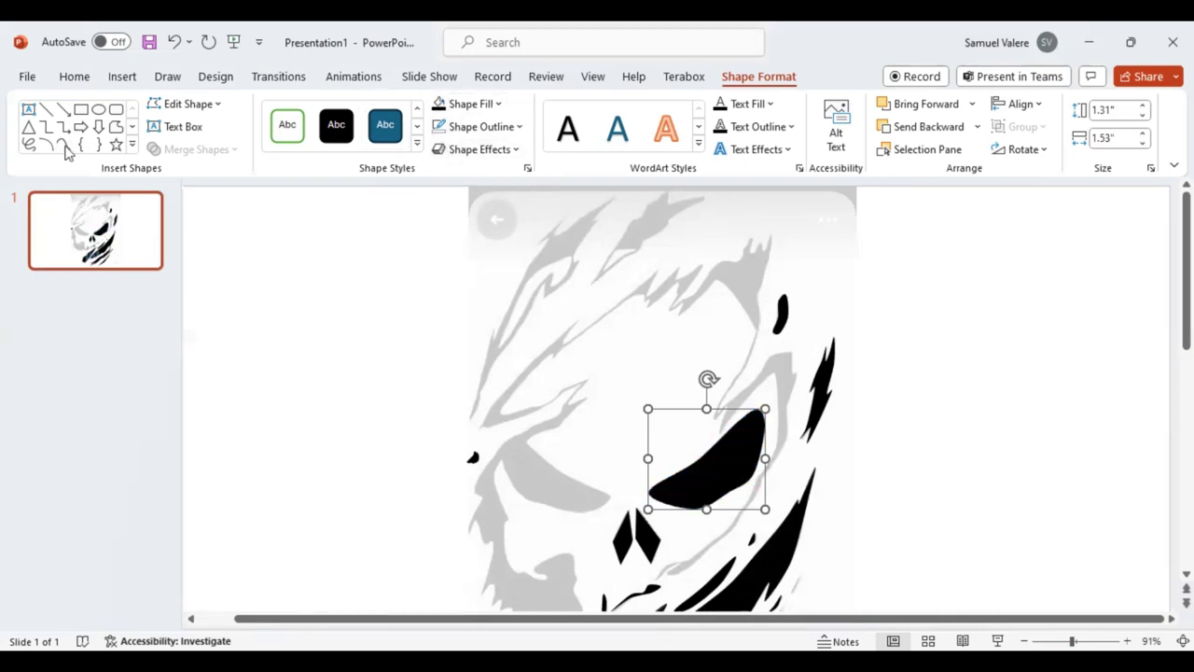
{"action": "left_click", "coordinate": [63, 145]}
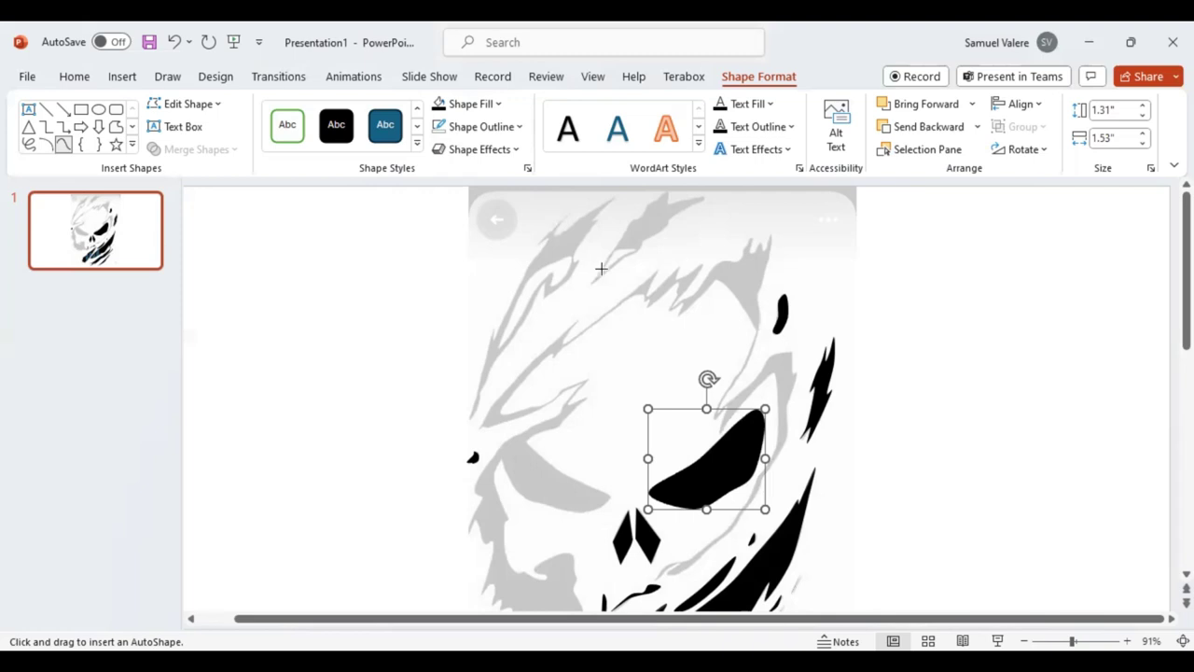
{"action": "key", "text": "Escape"}
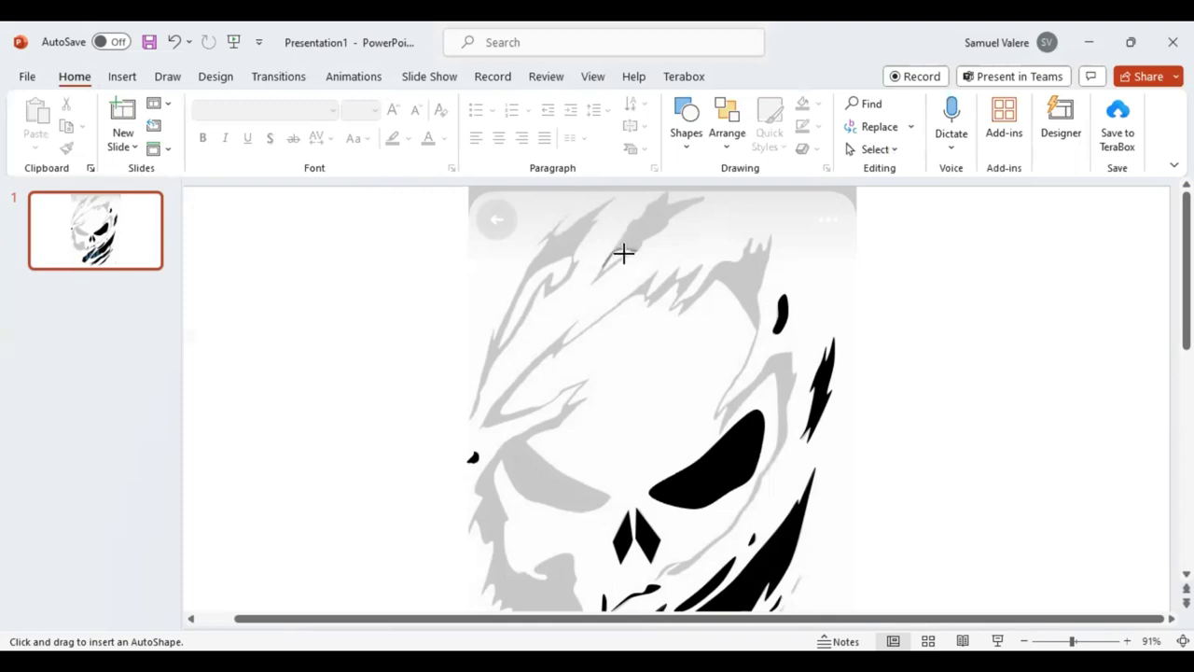
Trace a thin stroke near the skull's top and a blue flame on the upper-left forehead
{"action": "left_click_drag", "start_coordinate": [620, 254], "coordinate": [602, 270]}
{"action": "key", "text": "Escape"}
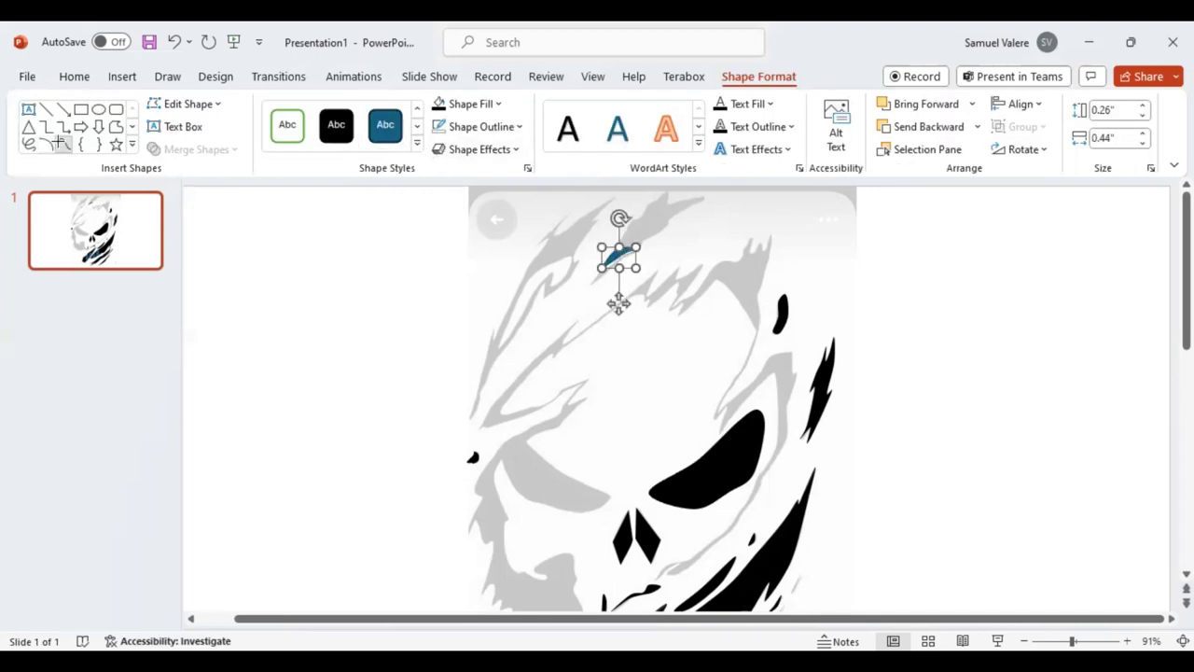
{"action": "left_click", "coordinate": [60, 143]}
{"action": "mouse_move", "coordinate": [498, 345]}
{"action": "left_mouse_down"}
{"action": "mouse_move", "coordinate": [529, 277]}
{"action": "mouse_move", "coordinate": [569, 254]}
{"action": "mouse_move", "coordinate": [553, 284]}
{"action": "mouse_move", "coordinate": [552, 271]}
{"action": "left_mouse_up"}
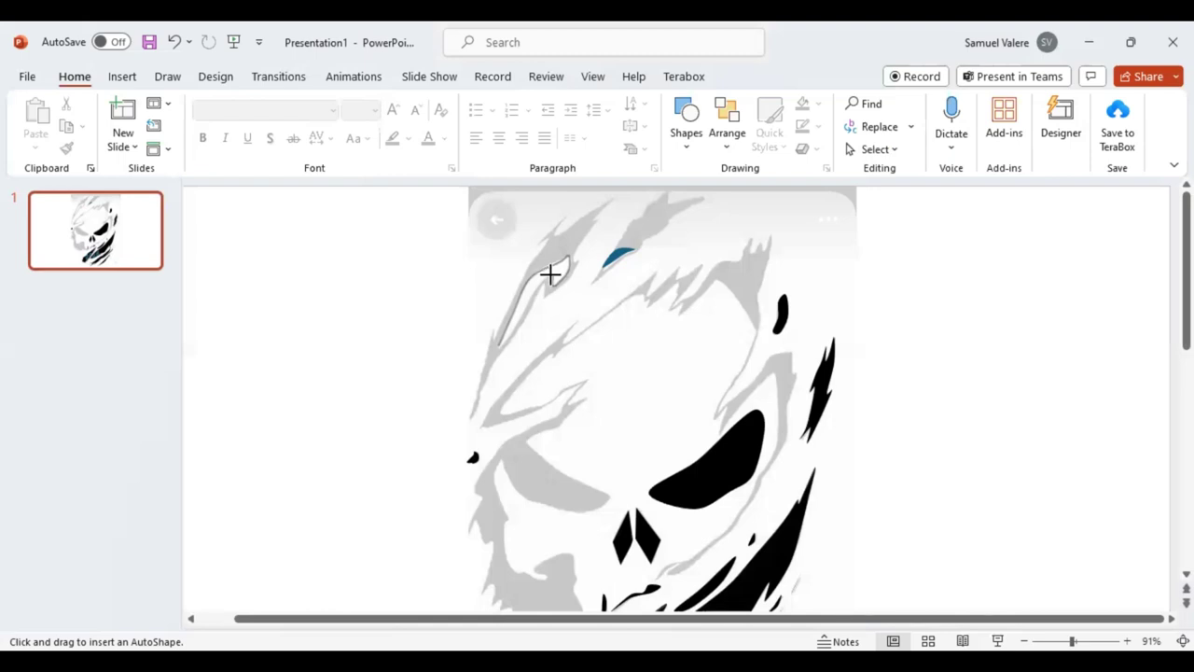
{"action": "left_click_drag", "start_coordinate": [552, 272], "coordinate": [497, 346]}
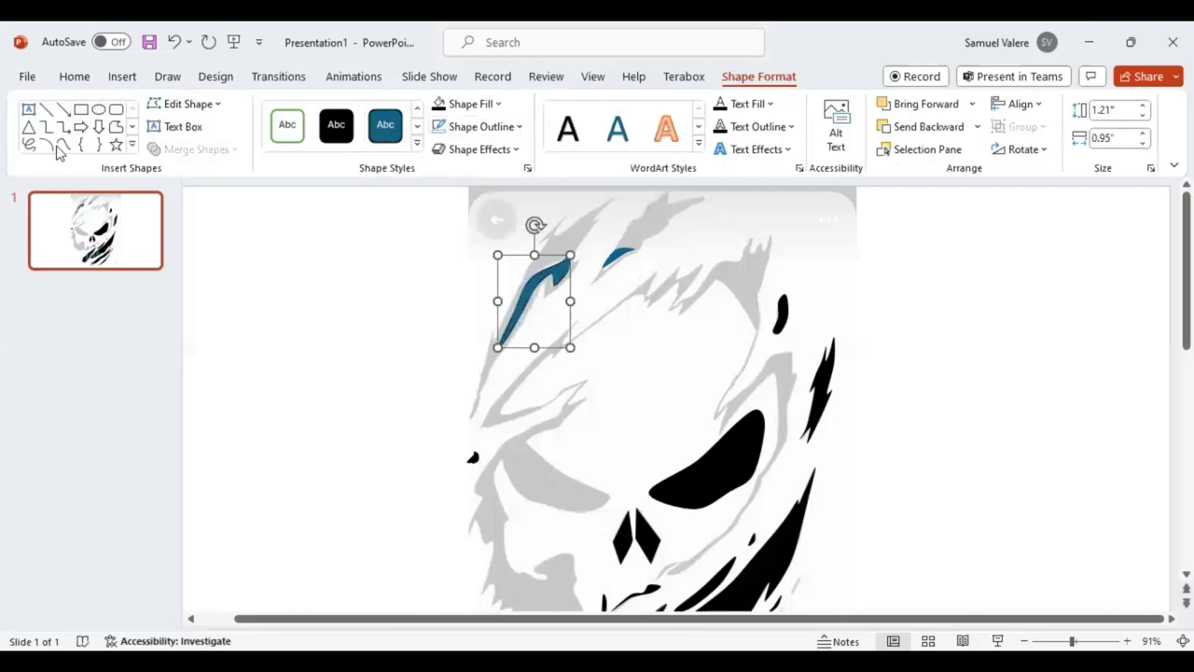
Scribble a jagged lightning-shaped streak near the top of the skull
{"action": "left_click", "coordinate": [63, 144]}
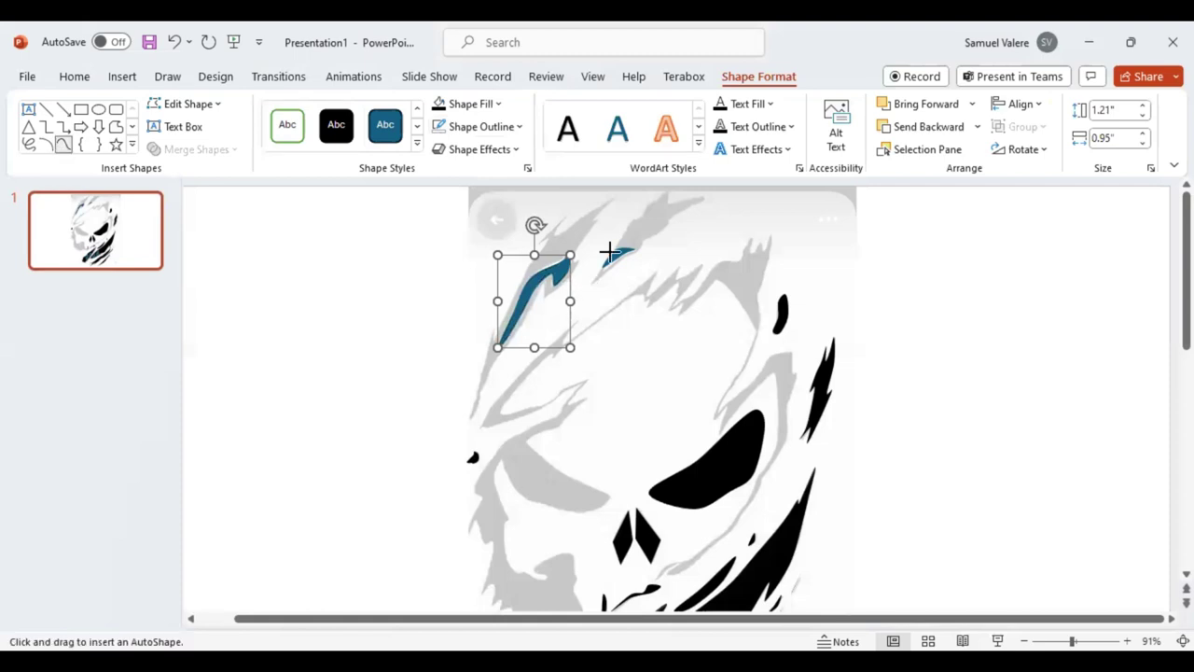
{"action": "left_click_drag", "start_coordinate": [608, 251], "coordinate": [631, 218]}
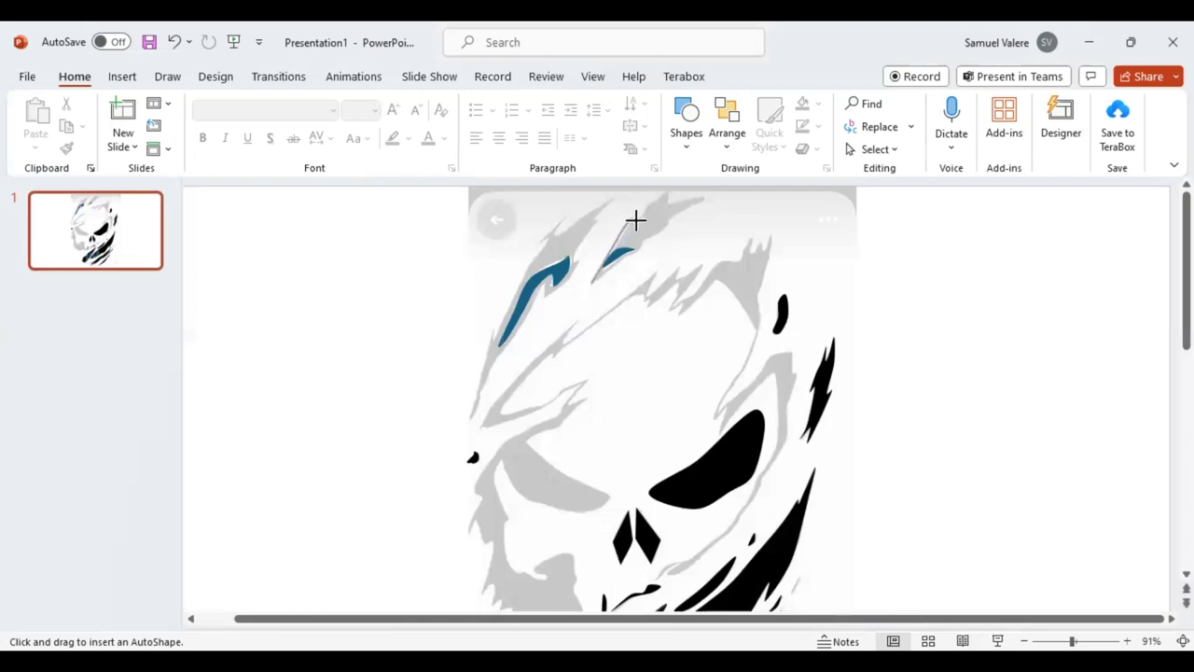
{"action": "mouse_move", "coordinate": [635, 220]}
{"action": "left_mouse_down"}
{"action": "mouse_move", "coordinate": [666, 187]}
{"action": "mouse_move", "coordinate": [666, 202]}
{"action": "mouse_move", "coordinate": [700, 192]}
{"action": "mouse_move", "coordinate": [590, 284]}
{"action": "left_mouse_up"}
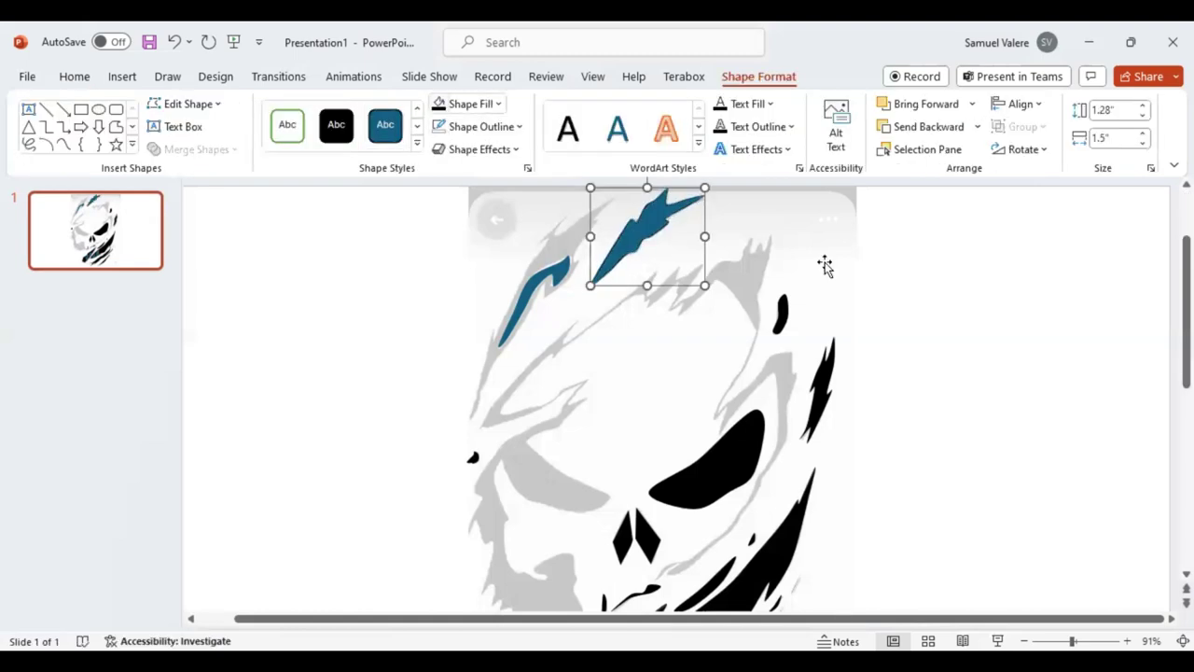
Send the blue lightning shape back one layer behind the black stroke
{"action": "left_click", "coordinate": [926, 127]}
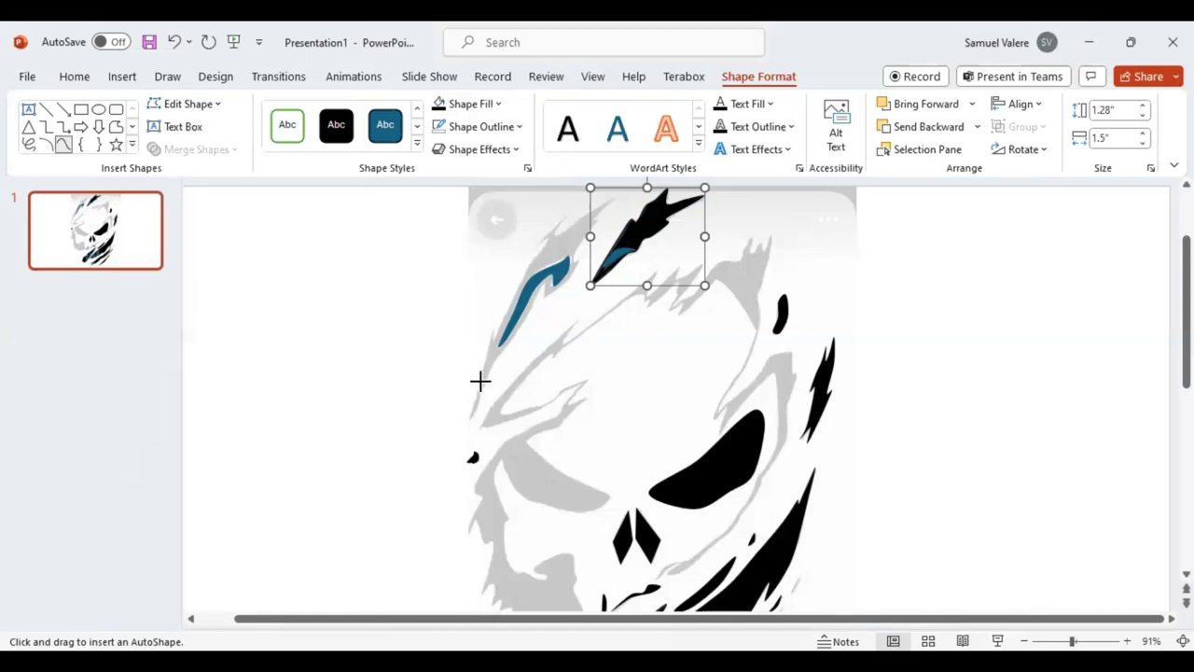
{"action": "left_click", "coordinate": [480, 381]}
{"action": "mouse_move", "coordinate": [493, 345]}
{"action": "left_mouse_down"}
{"action": "mouse_move", "coordinate": [492, 323]}
{"action": "mouse_move", "coordinate": [491, 341]}
{"action": "mouse_move", "coordinate": [550, 237]}
{"action": "mouse_move", "coordinate": [536, 242]}
{"action": "mouse_move", "coordinate": [566, 222]}
{"action": "left_mouse_up"}
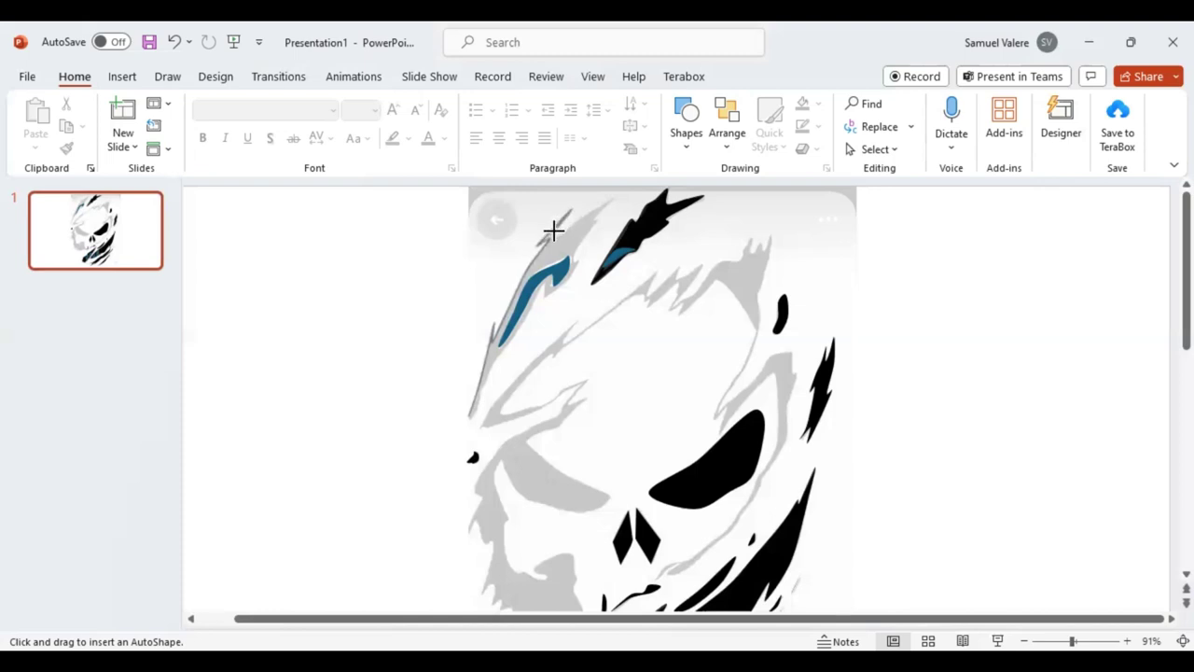
Draw a long jagged slash down the upper-left edge, adjusting its layer with Ctrl+[ and Ctrl+]
{"action": "mouse_move", "coordinate": [554, 236]}
{"action": "left_mouse_down"}
{"action": "mouse_move", "coordinate": [616, 195]}
{"action": "mouse_move", "coordinate": [591, 211]}
{"action": "mouse_move", "coordinate": [565, 285]}
{"action": "mouse_move", "coordinate": [543, 295]}
{"action": "mouse_move", "coordinate": [544, 276]}
{"action": "mouse_move", "coordinate": [491, 355]}
{"action": "mouse_move", "coordinate": [469, 419]}
{"action": "left_mouse_up"}
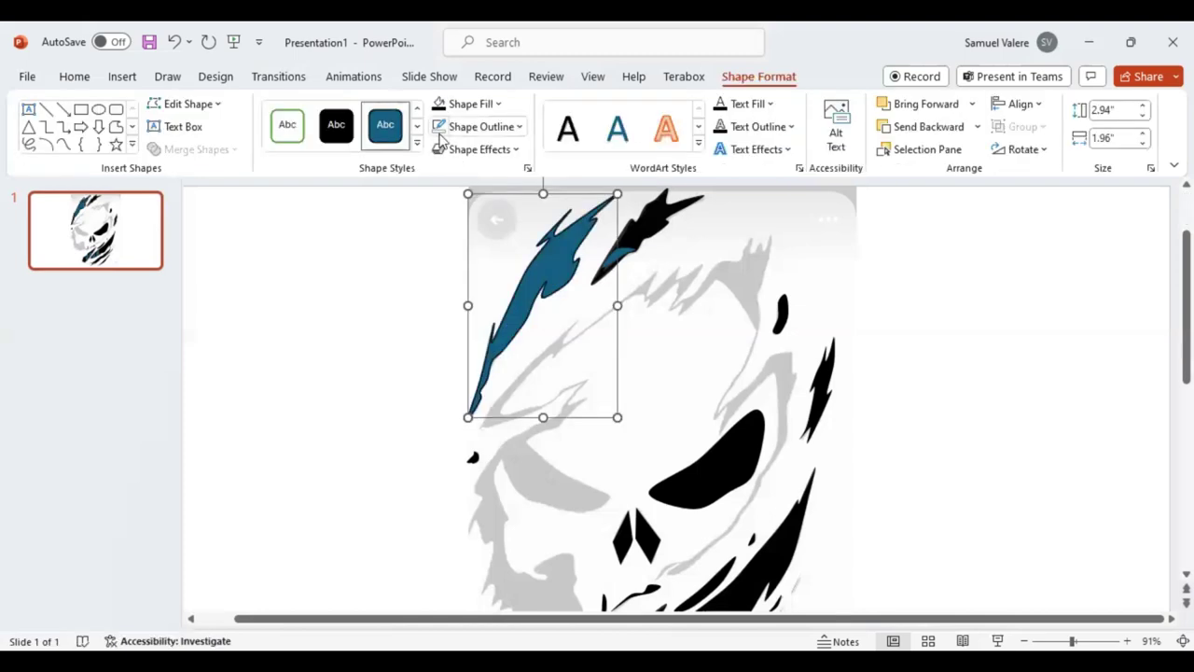
{"action": "key", "text": "ctrl+["}
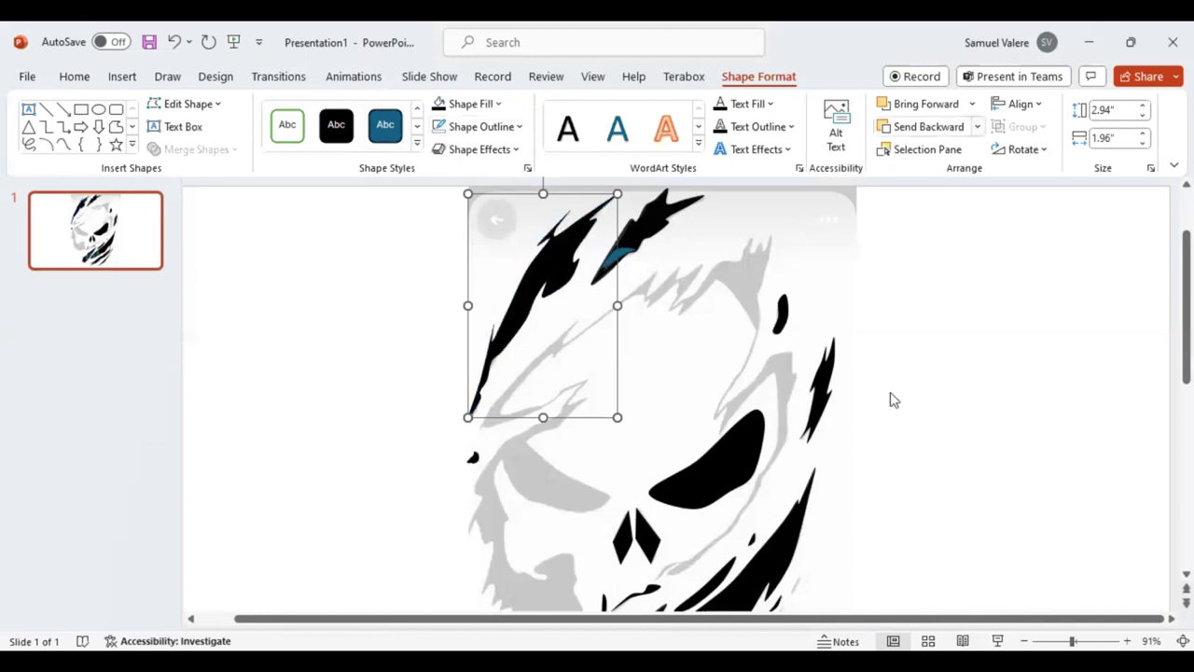
{"action": "key", "text": "ctrl+]"}
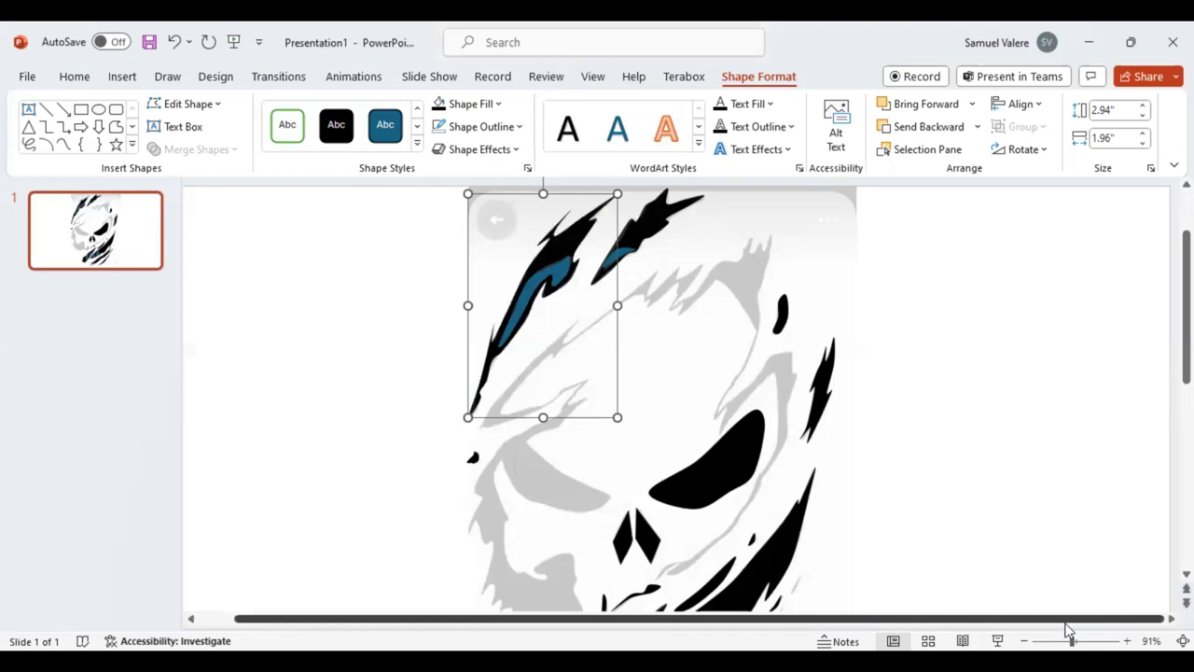
Zoom out to 77% and pick the Scribble tool for the next traces
{"action": "scroll", "coordinate": [669, 452], "scroll_direction": "down", "scroll_amount": 2}
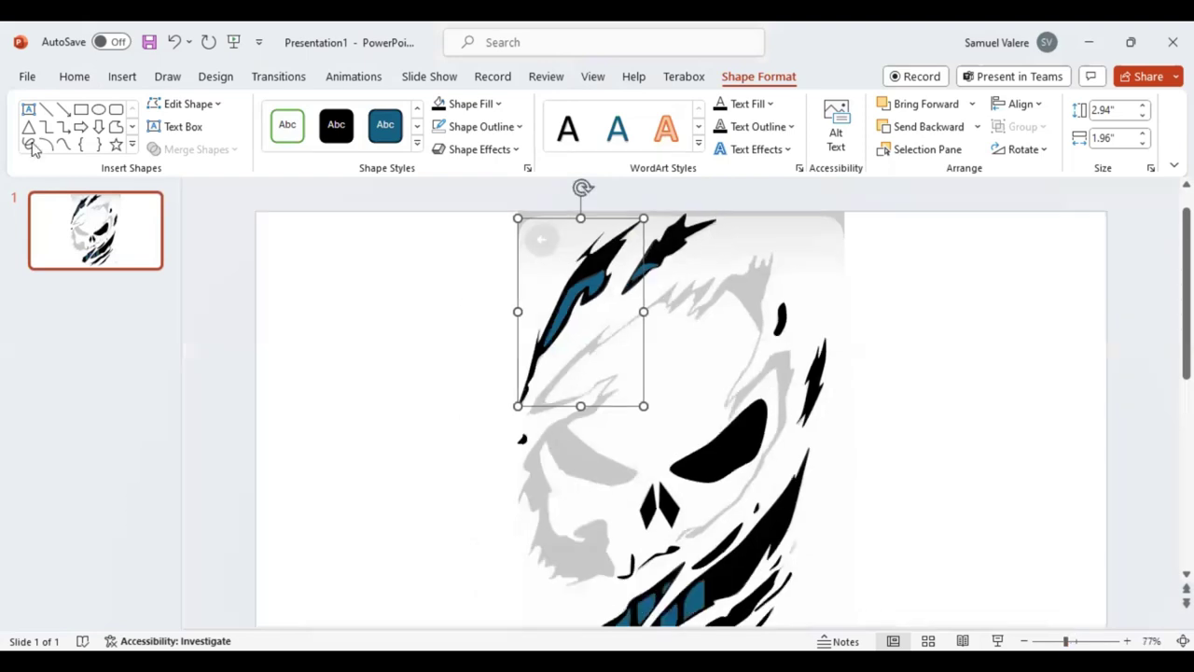
{"action": "left_click", "coordinate": [63, 144]}
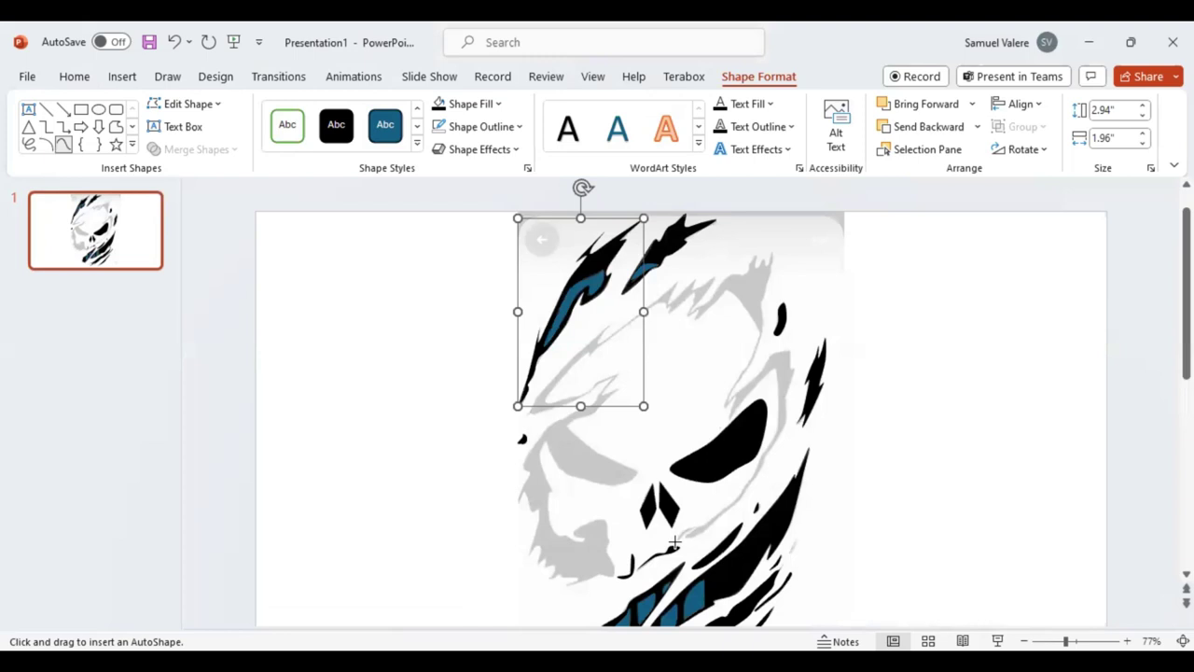
{"action": "scroll", "coordinate": [674, 536], "scroll_direction": "down", "scroll_amount": 1}
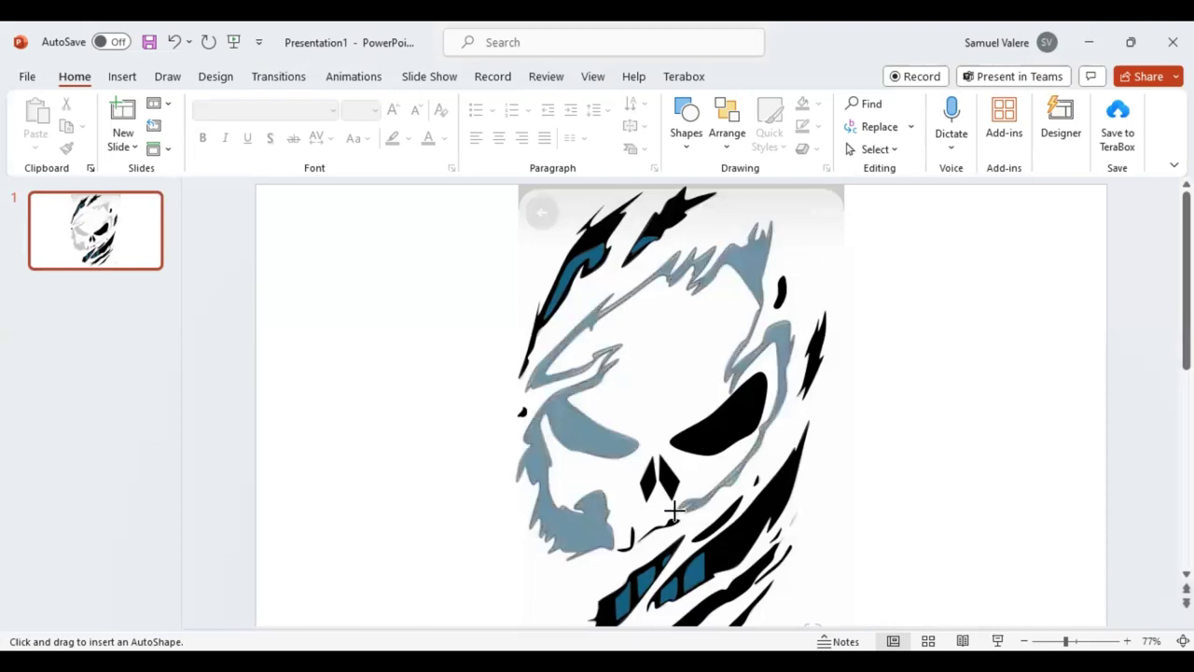
Drag the faded reference picture right of the skull tracing and shrink it to a thumbnail
{"action": "left_click", "coordinate": [675, 516]}
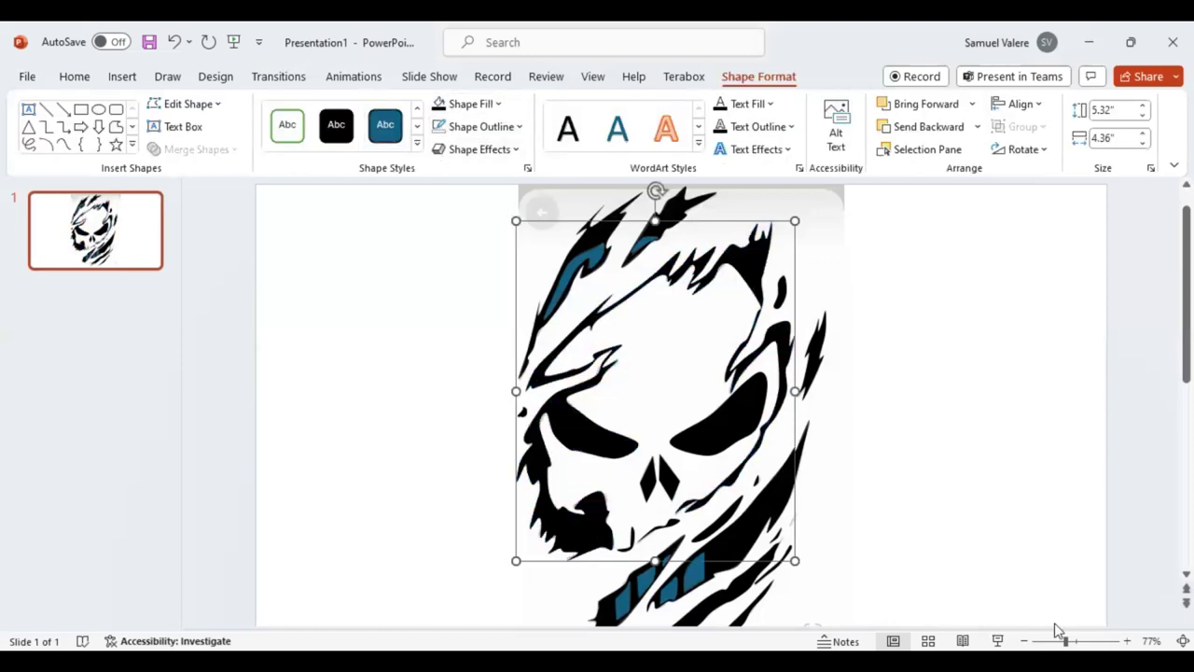
{"action": "scroll", "coordinate": [789, 512], "scroll_direction": "down", "scroll_amount": 2}
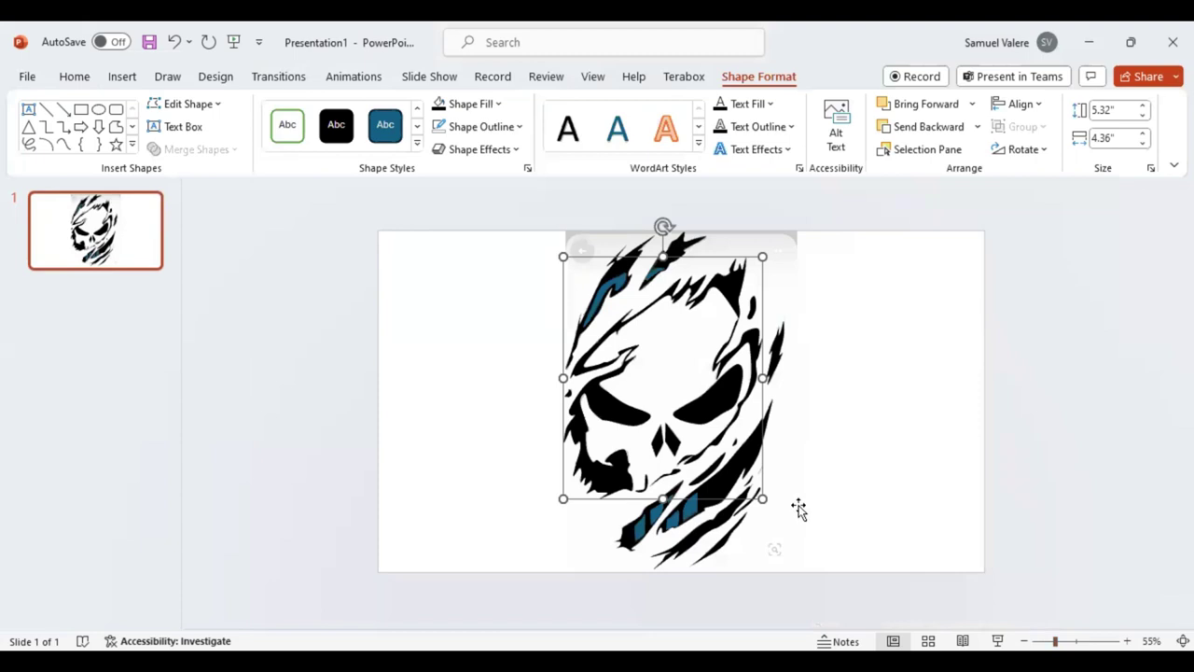
{"action": "left_click", "coordinate": [799, 508]}
{"action": "left_click_drag", "start_coordinate": [787, 546], "coordinate": [965, 519]}
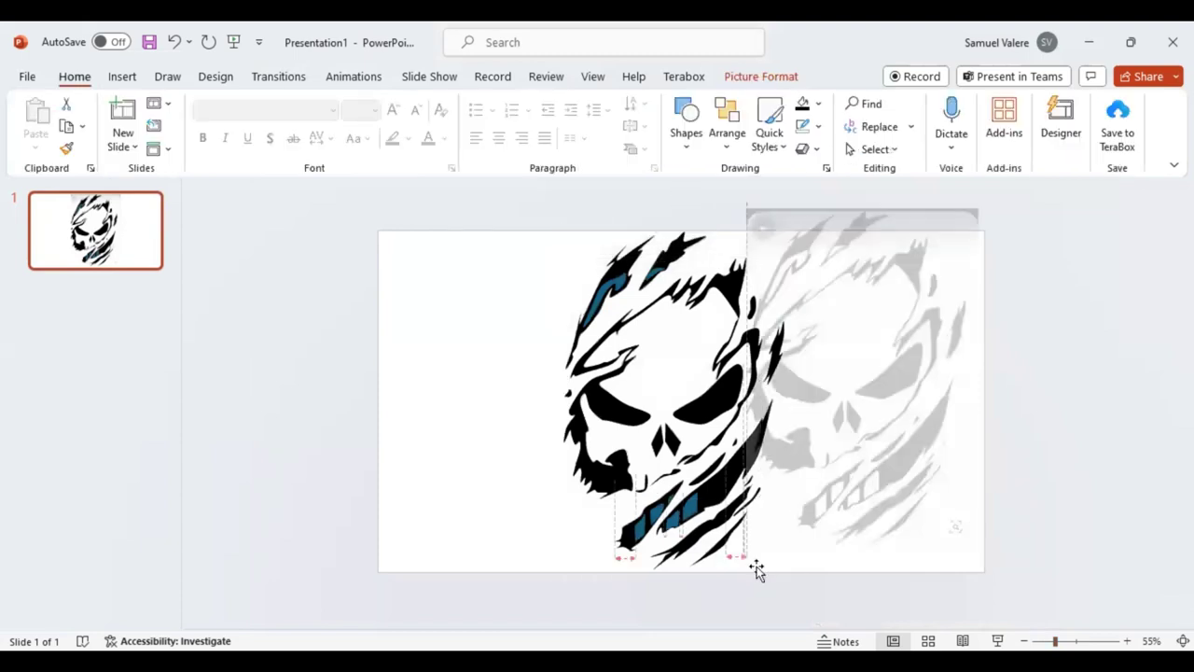
{"action": "mouse_move", "coordinate": [933, 328]}
{"action": "left_mouse_down"}
{"action": "mouse_move", "coordinate": [914, 435]}
{"action": "mouse_move", "coordinate": [867, 506]}
{"action": "mouse_move", "coordinate": [911, 411]}
{"action": "left_mouse_up"}
{"action": "left_click", "coordinate": [941, 369]}
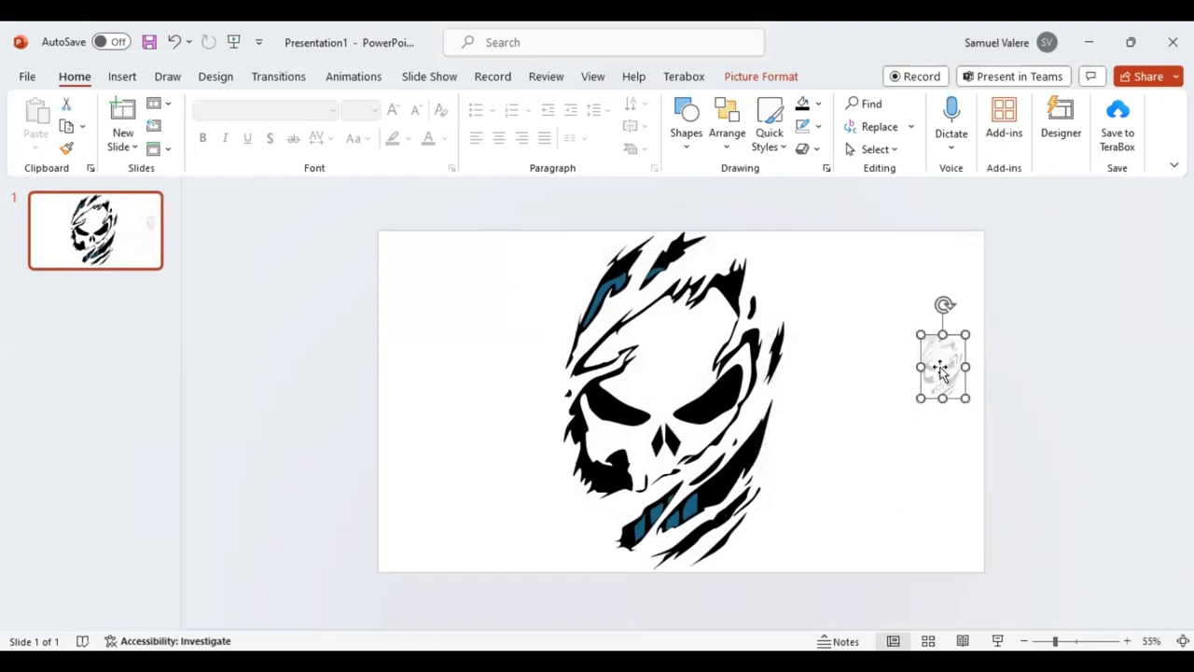
Change the thumbnail's transparency from 78% to 0% and move it to the top-right corner
{"action": "right_click", "coordinate": [941, 366]}
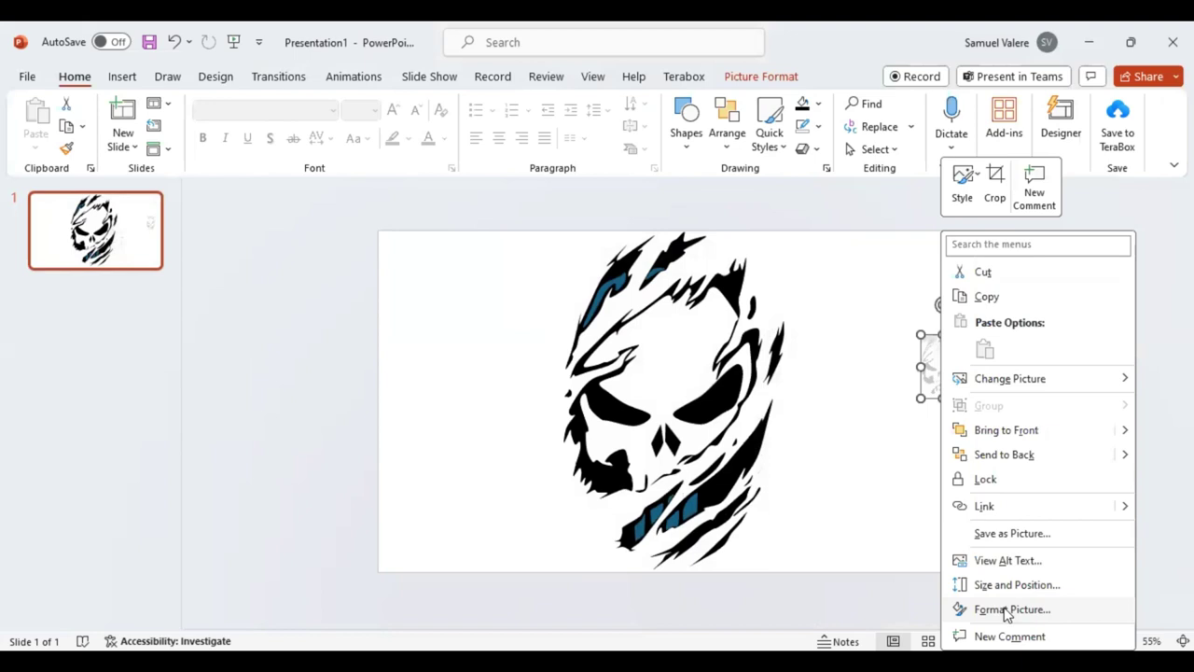
{"action": "left_click", "coordinate": [1006, 609]}
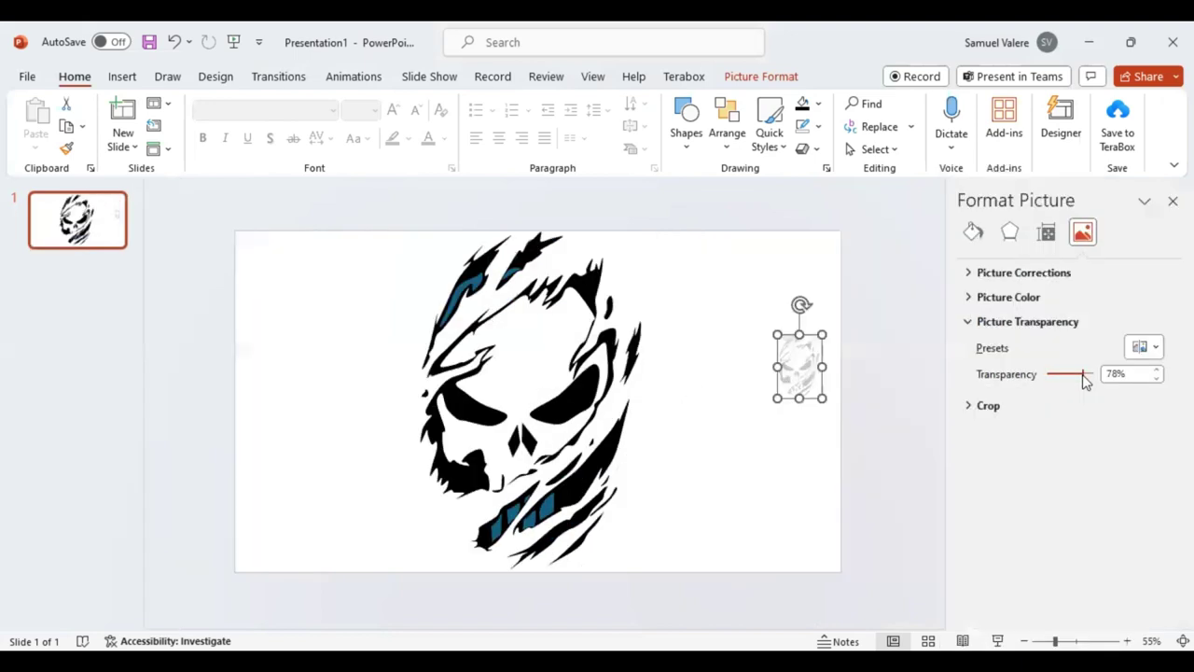
{"action": "left_click_drag", "start_coordinate": [1084, 380], "coordinate": [1032, 386]}
{"action": "left_click_drag", "start_coordinate": [817, 319], "coordinate": [819, 265]}
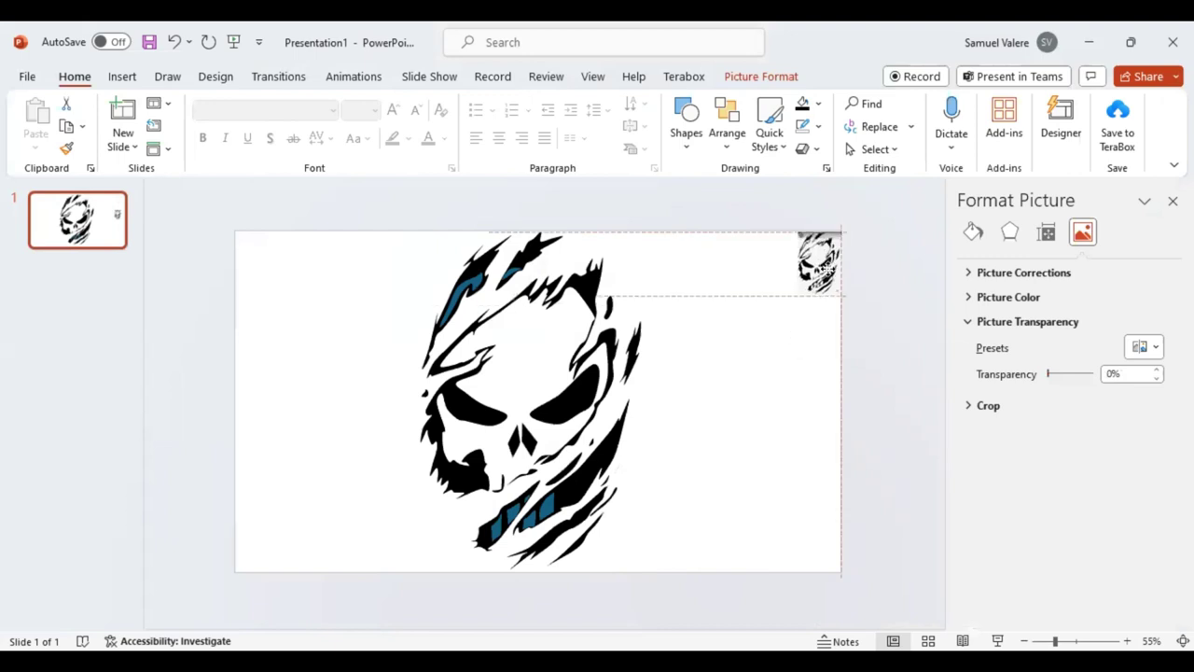
{"action": "left_click_drag", "start_coordinate": [798, 292], "coordinate": [798, 291]}
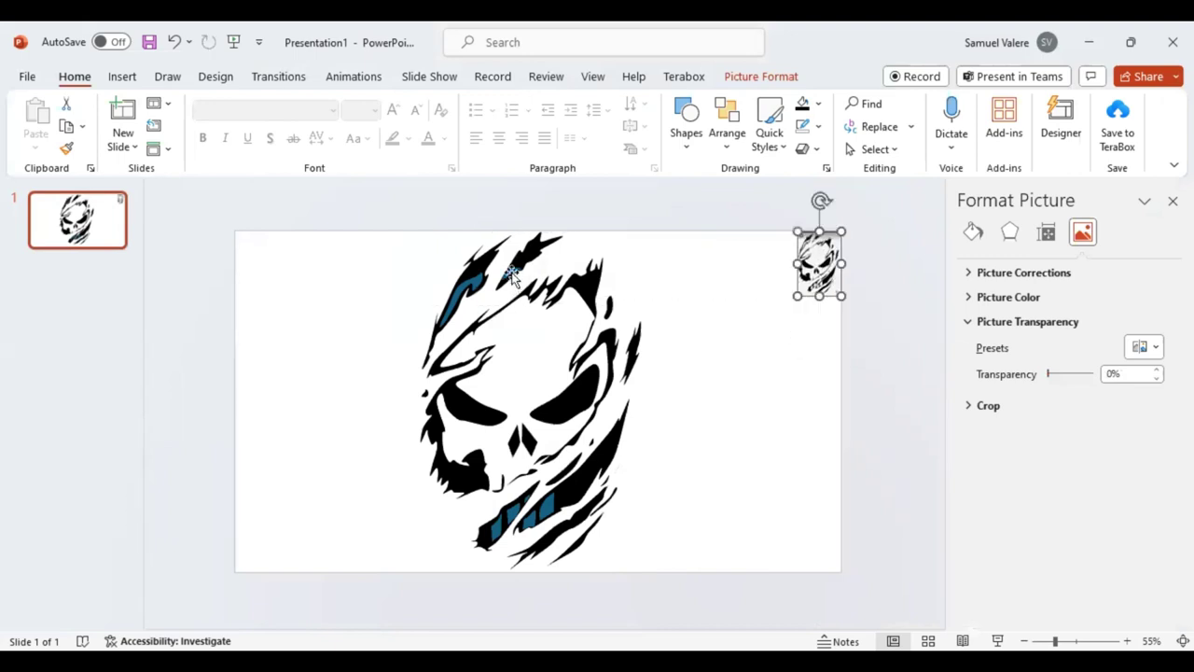
Multi-select the top and four lower blue accent strokes and bring up the Shape Format options
{"action": "left_click", "coordinate": [512, 276]}
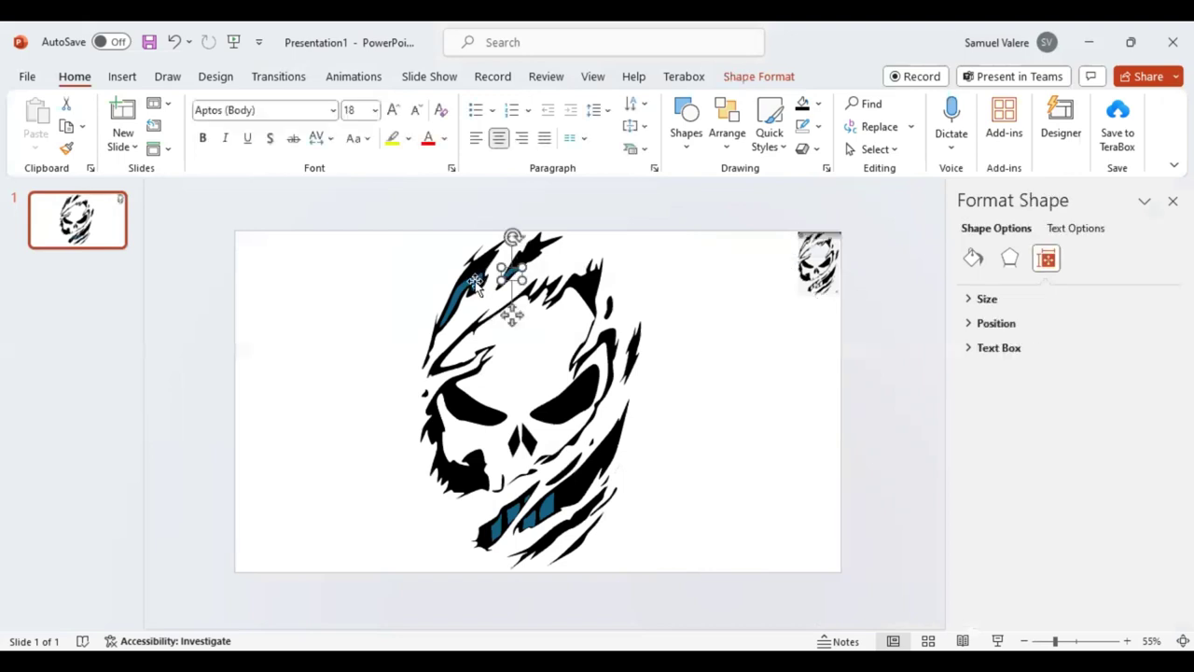
{"action": "left_click", "coordinate": [521, 505], "text": "shift"}
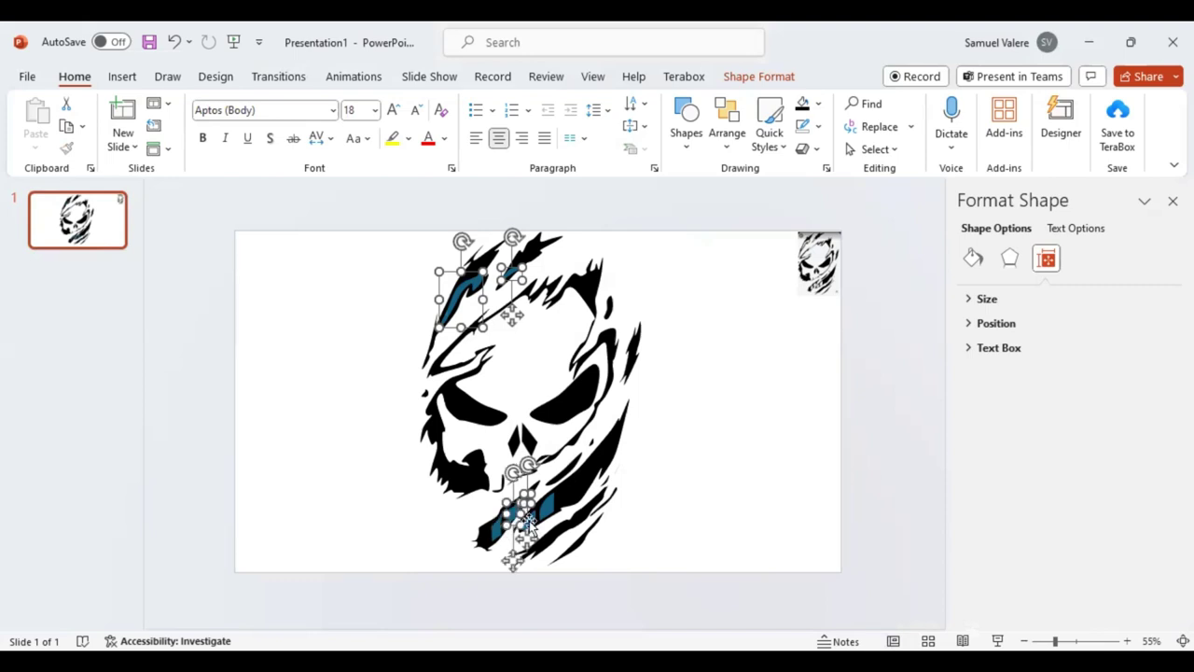
{"action": "left_click", "coordinate": [495, 527], "text": "shift"}
{"action": "left_click", "coordinate": [548, 507], "text": "shift"}
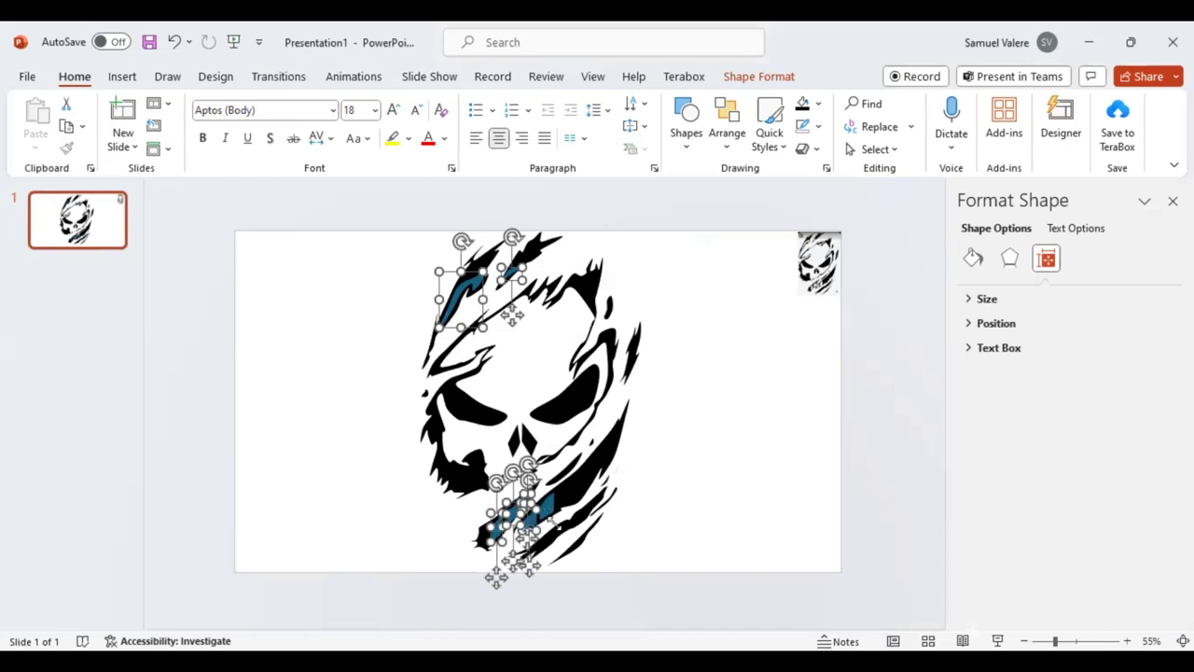
{"action": "left_click", "coordinate": [556, 525], "text": "shift"}
{"action": "left_click", "coordinate": [752, 81]}
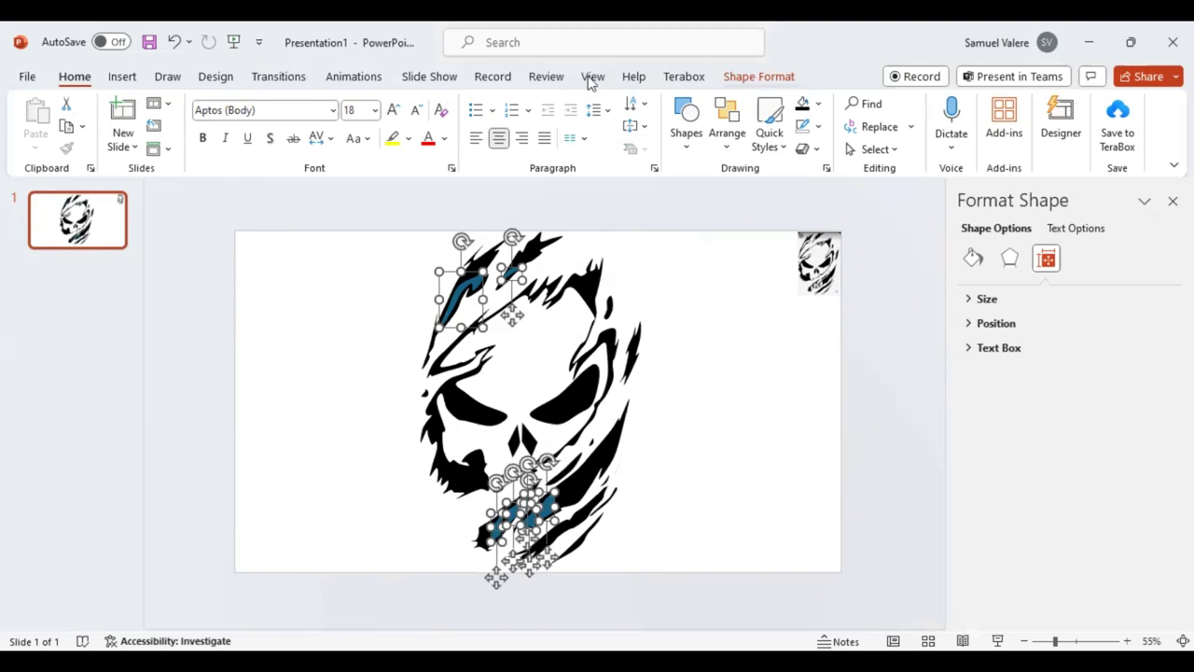